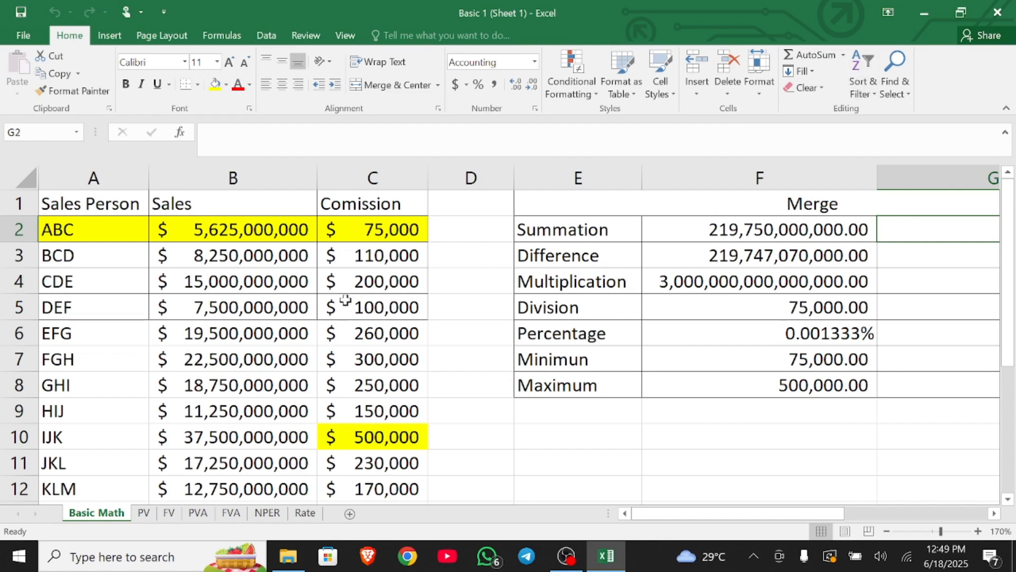
Step: Enter a SUM formula in G2 of the Summation row that adds the sales in B2:B16
scroll(302, 312, "down", 4)
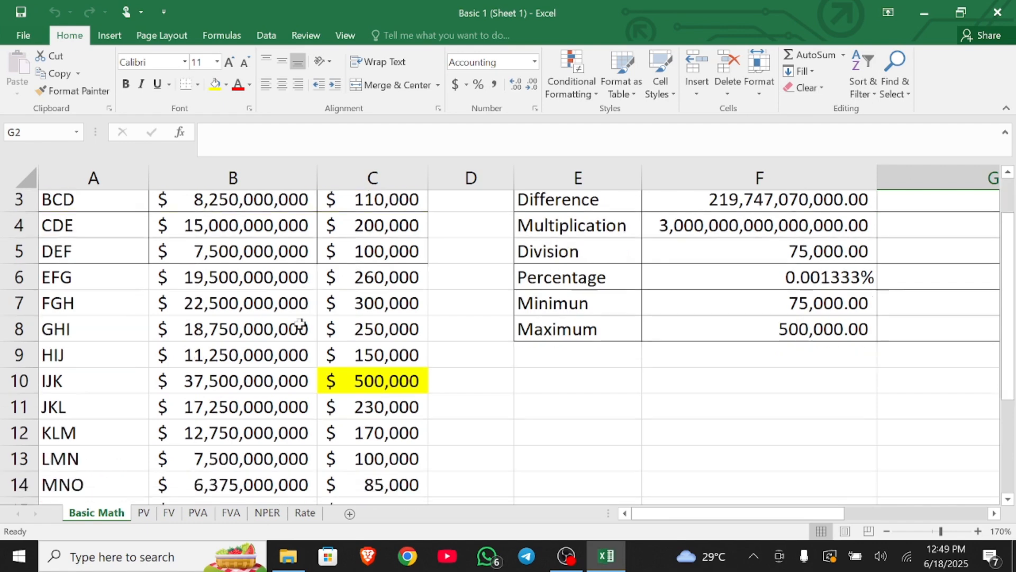
scroll(300, 324, "up", 4)
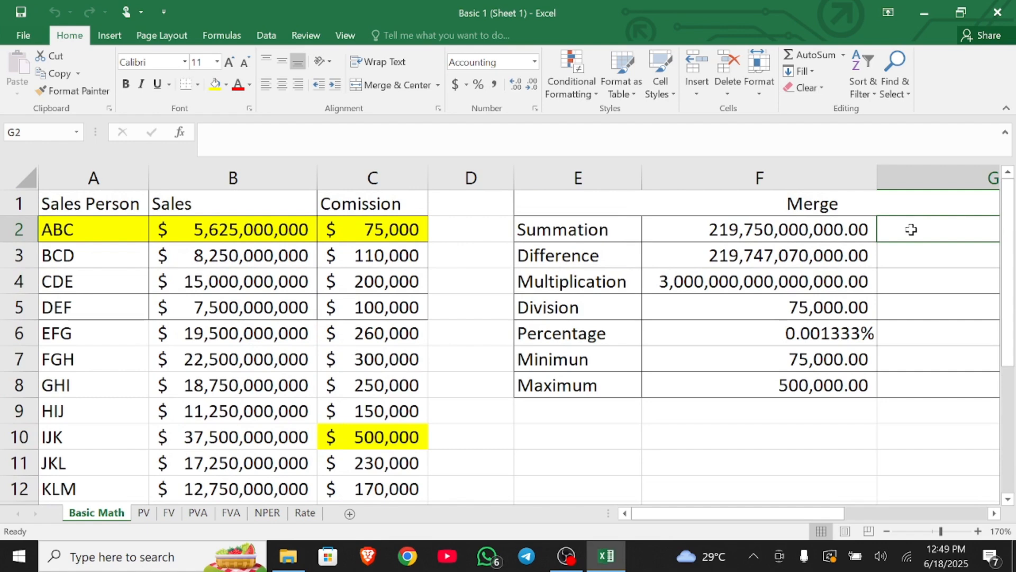
type("=")
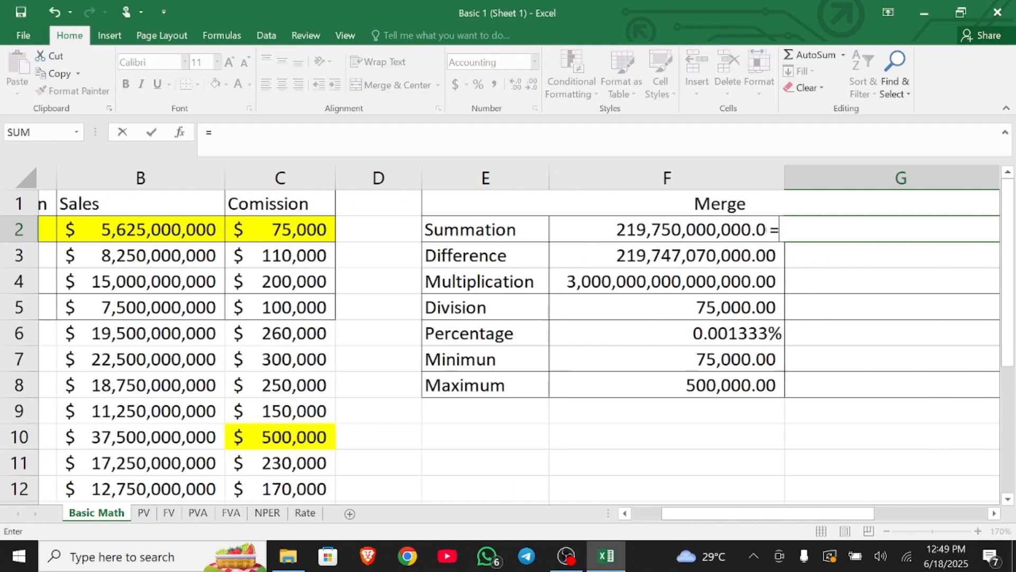
type("su")
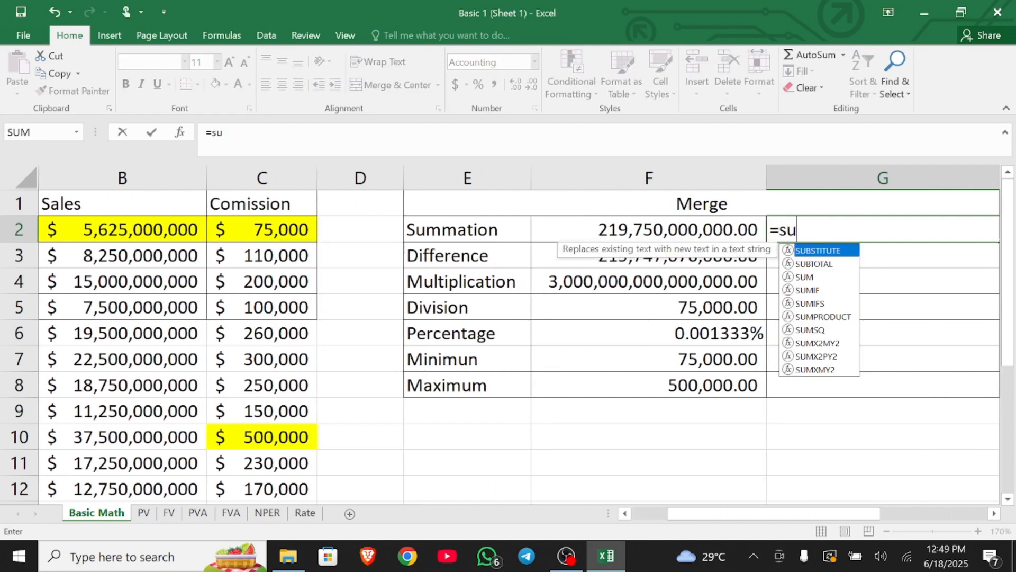
type("m")
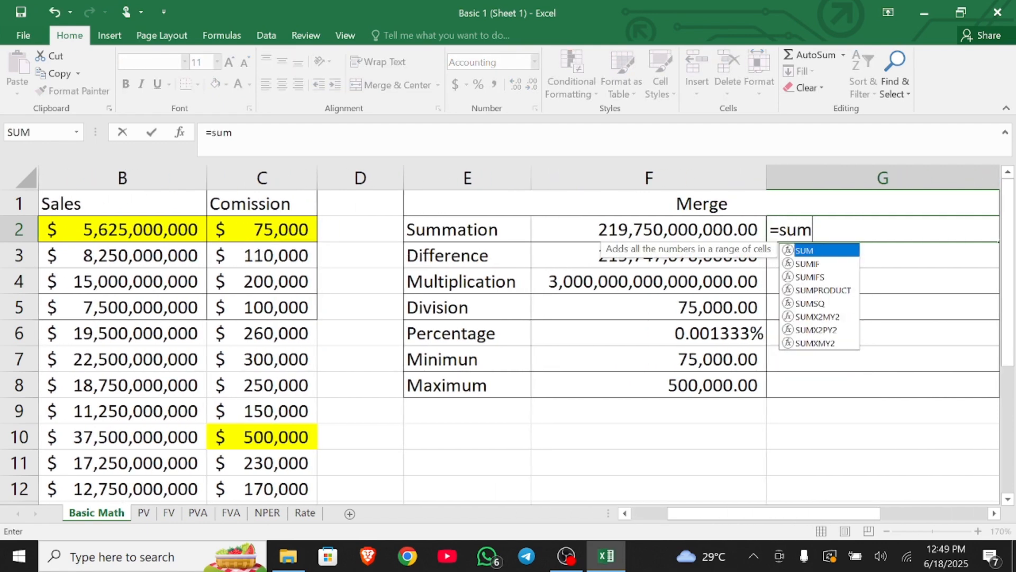
type("(")
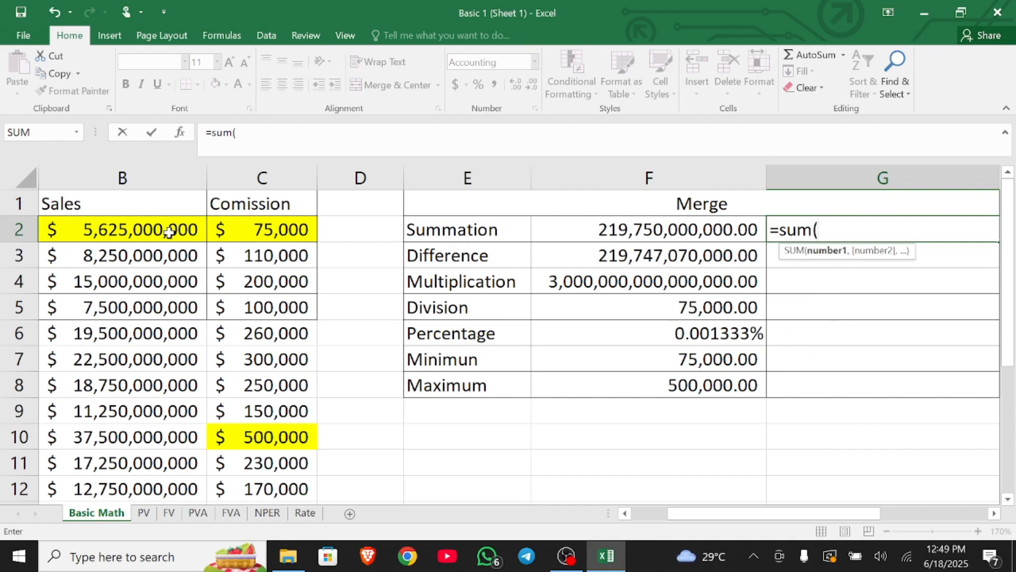
scroll(168, 232, "down", 3)
scroll(157, 253, "up", 3)
left_click(142, 231)
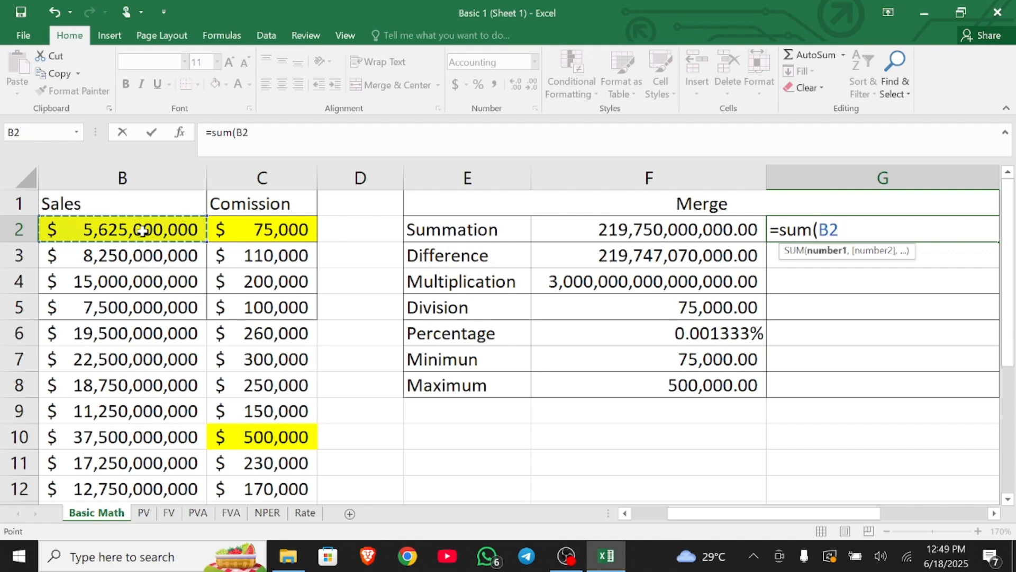
key("ctrl+shift+Down")
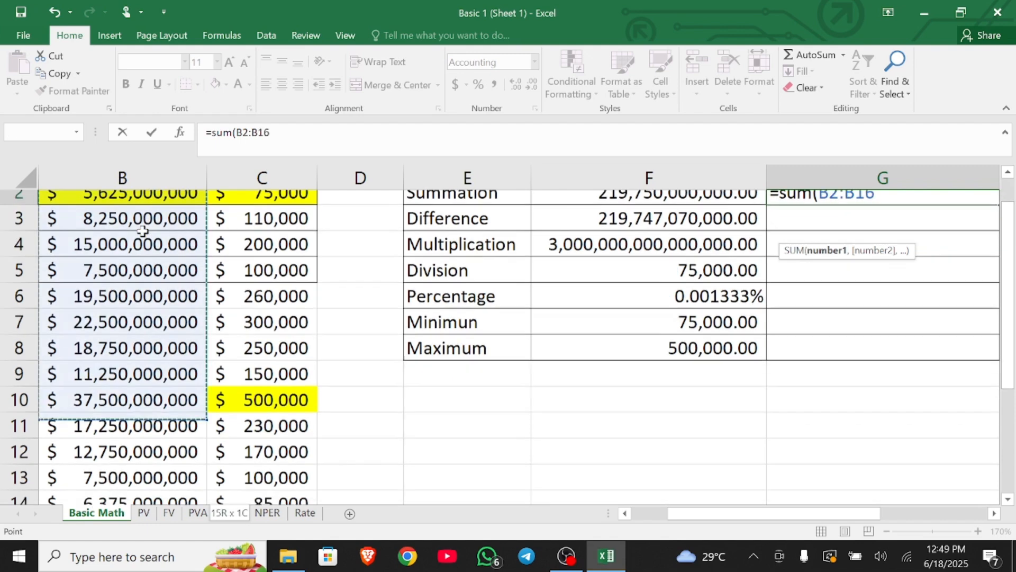
scroll(553, 270, "up", 2)
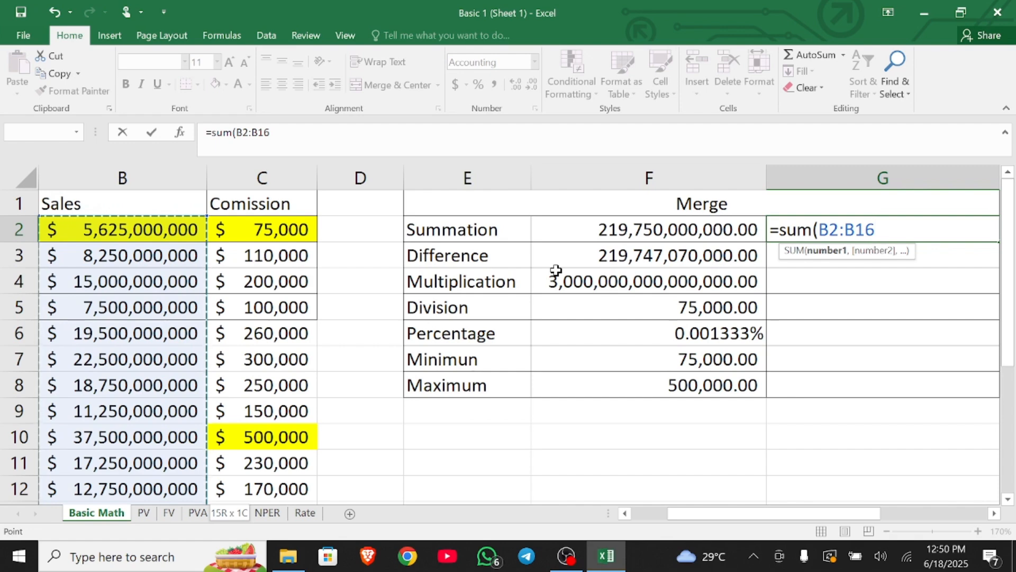
type(")")
key("Return")
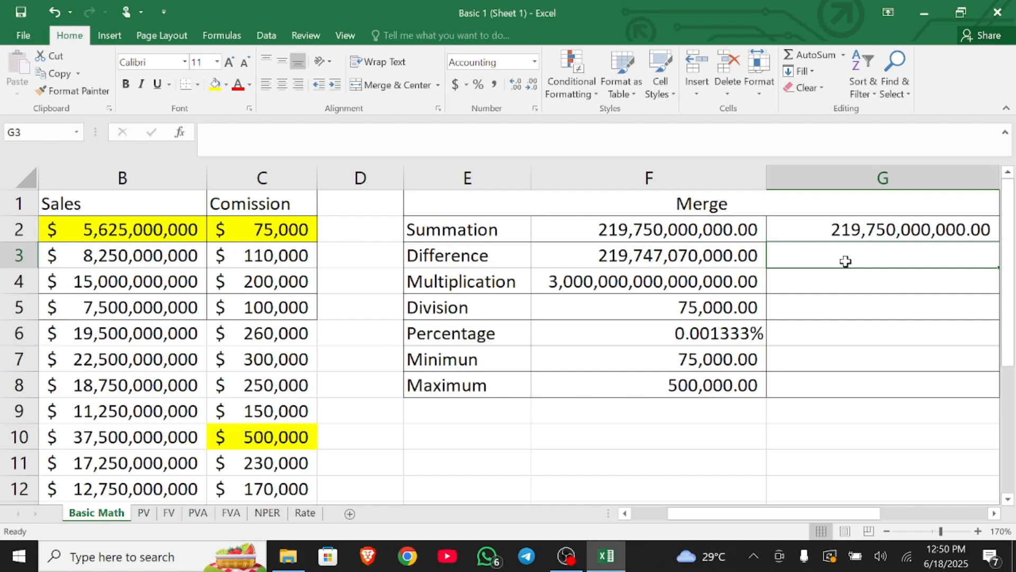
type("=sum")
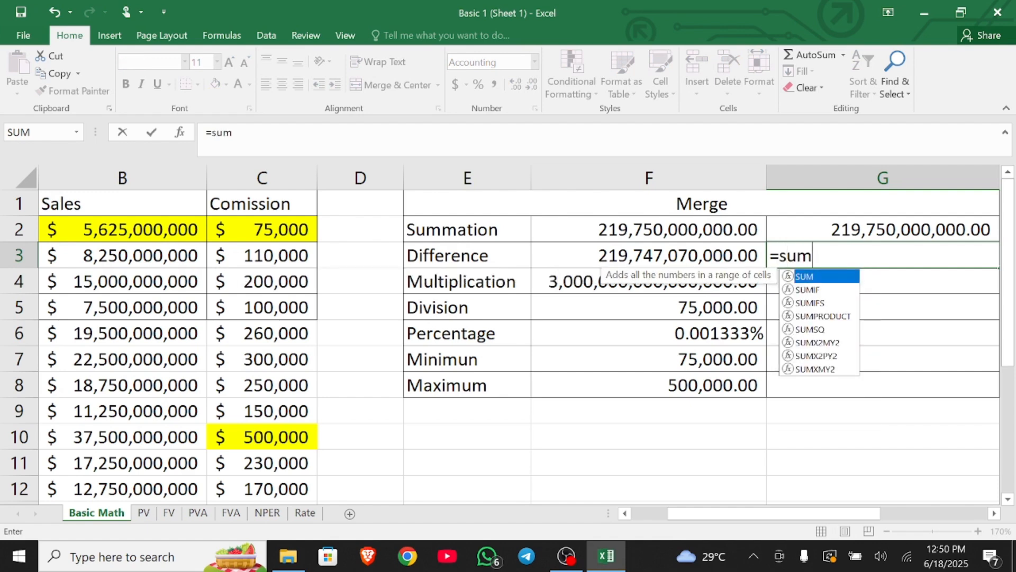
type("9")
key("BackSpace")
type("(")
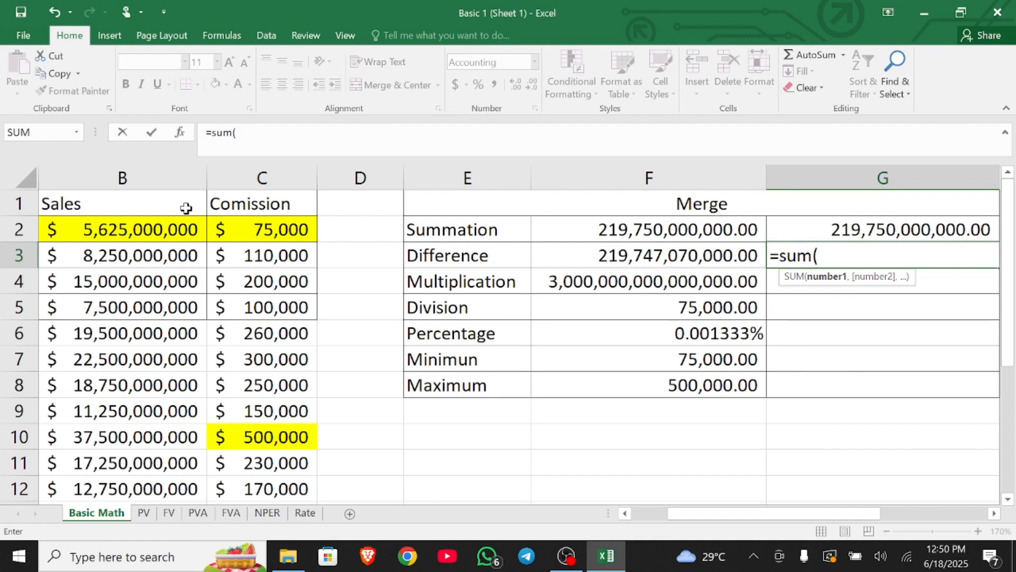
left_click(166, 237)
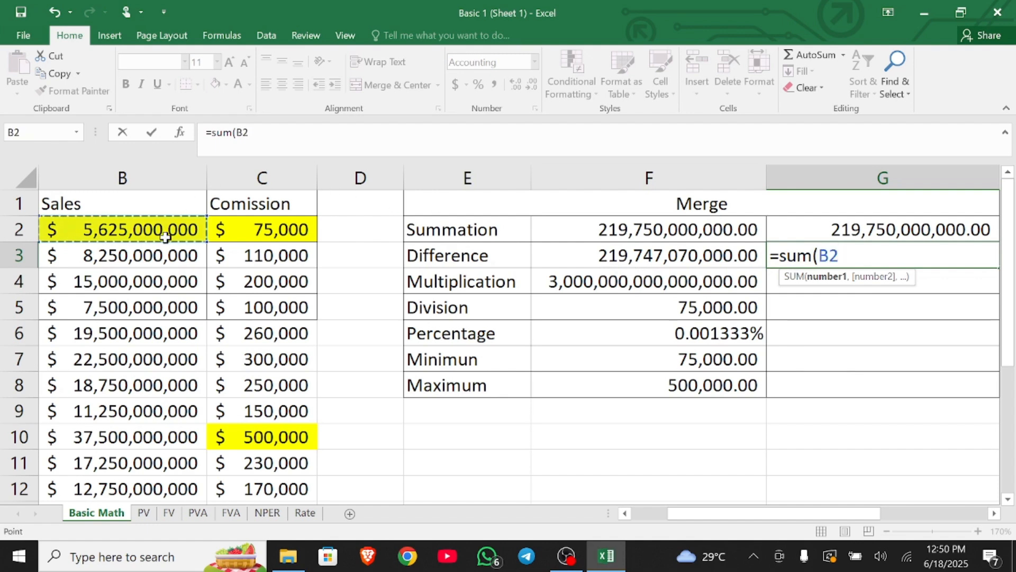
key("ctrl+shift+Down")
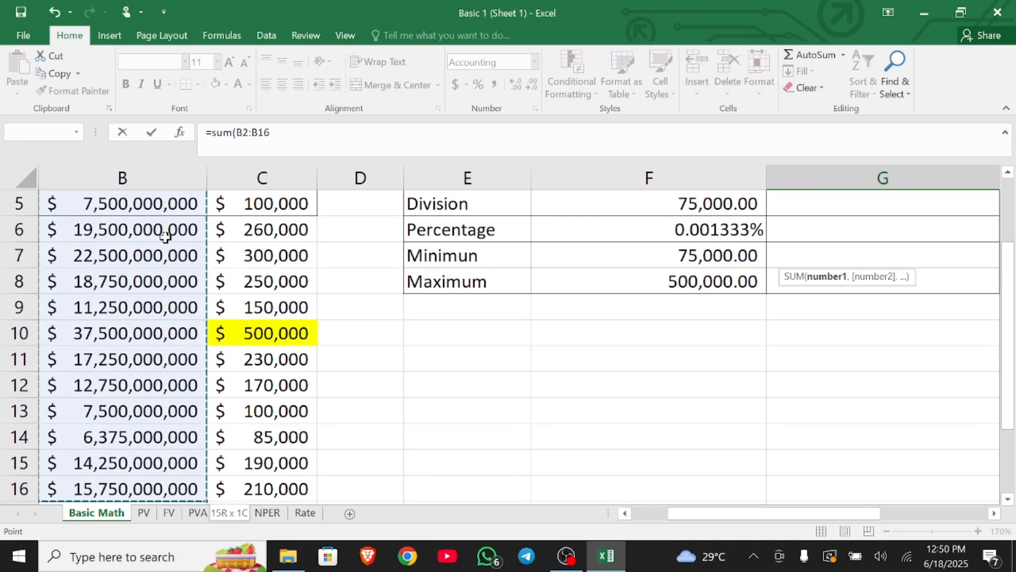
scroll(165, 228, "up", 2)
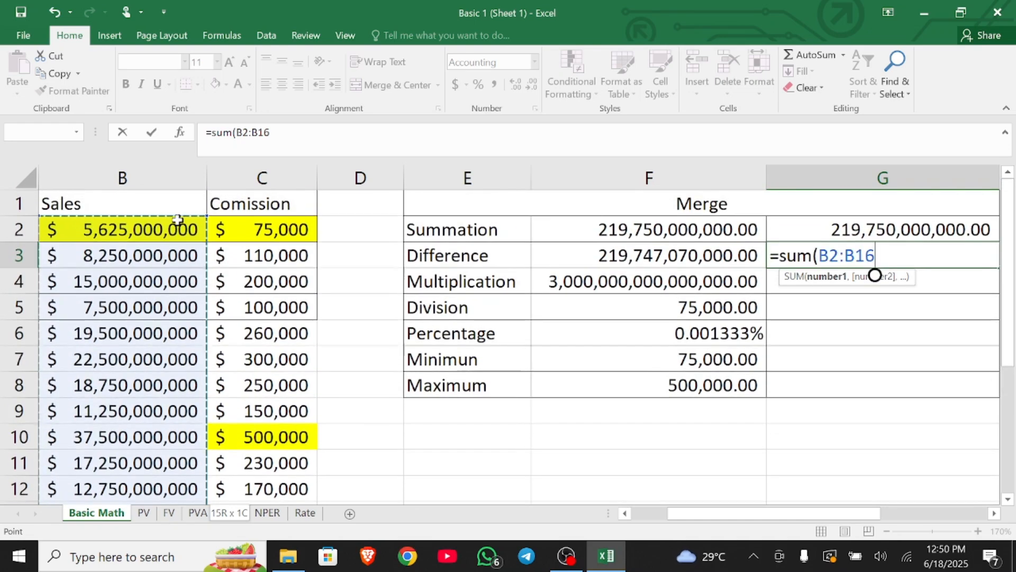
type(")")
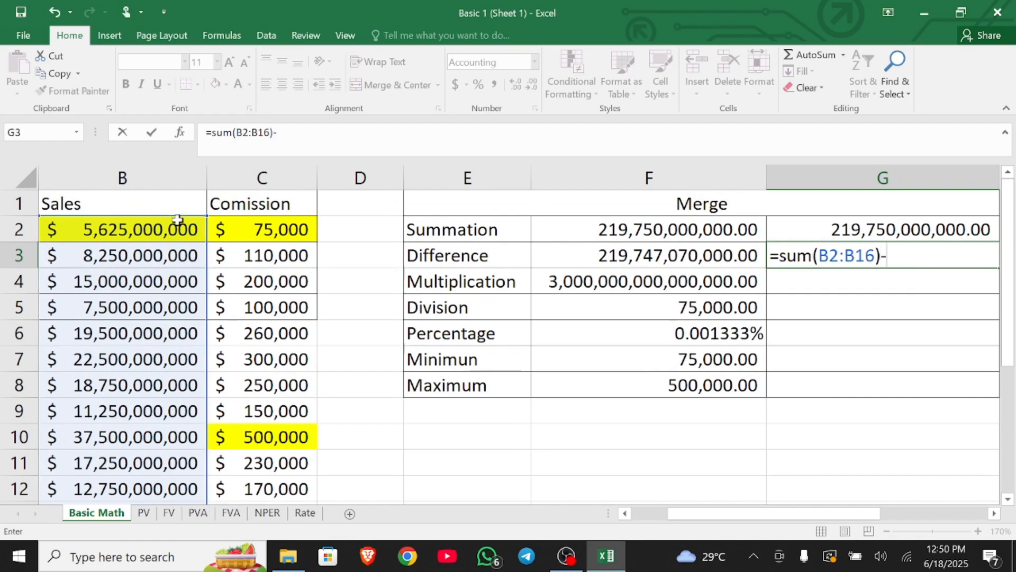
type("-sum")
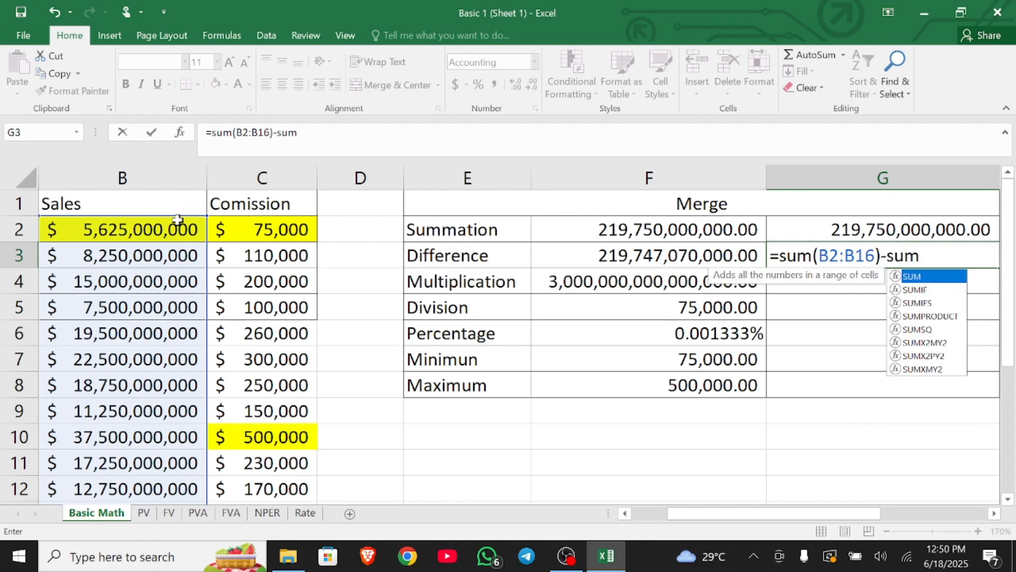
left_click(241, 229)
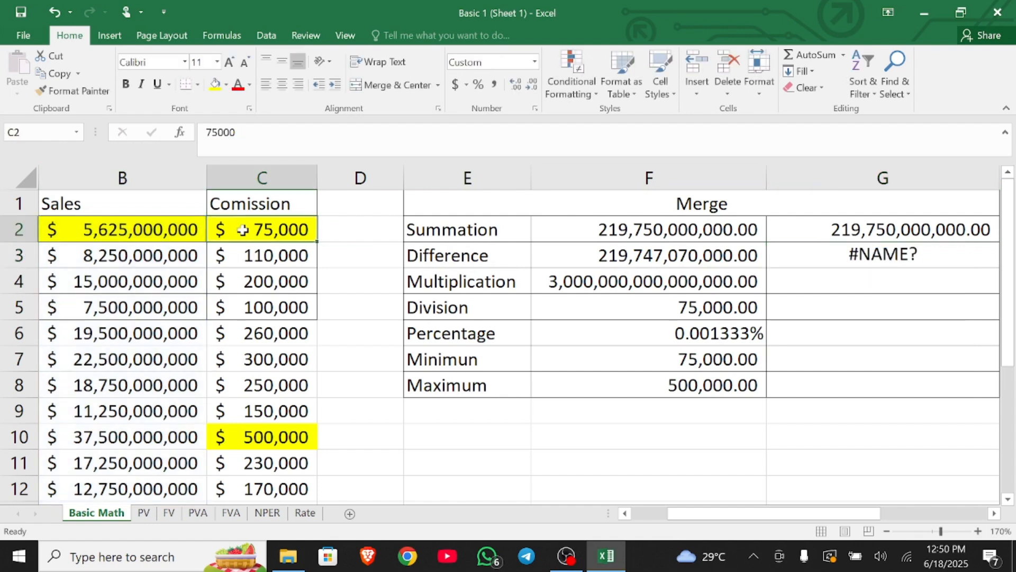
left_click(949, 255)
key("BackSpace")
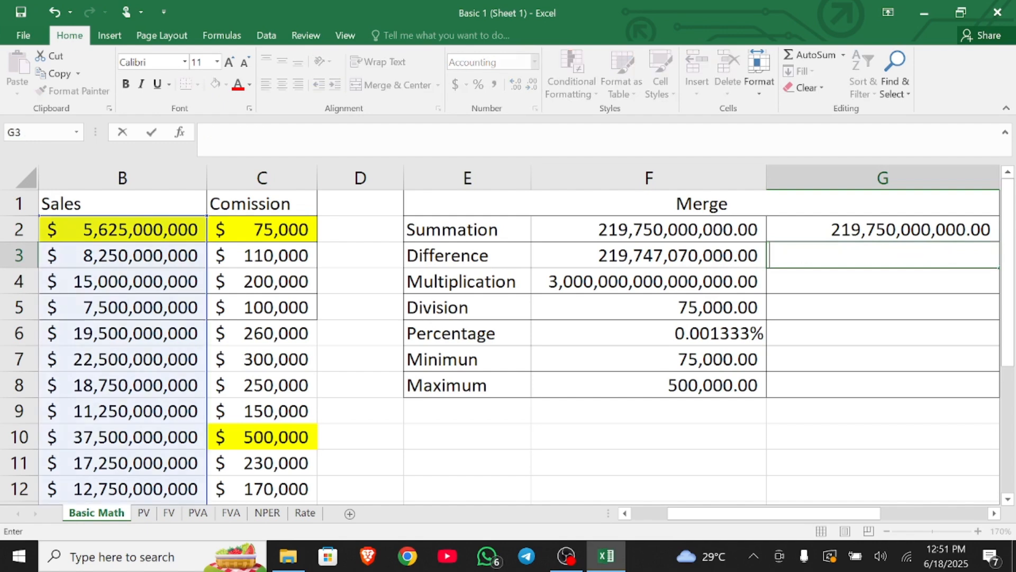
Step: Begin the Difference formula in G3 with a SUM of the sales in B2:B16
type("=")
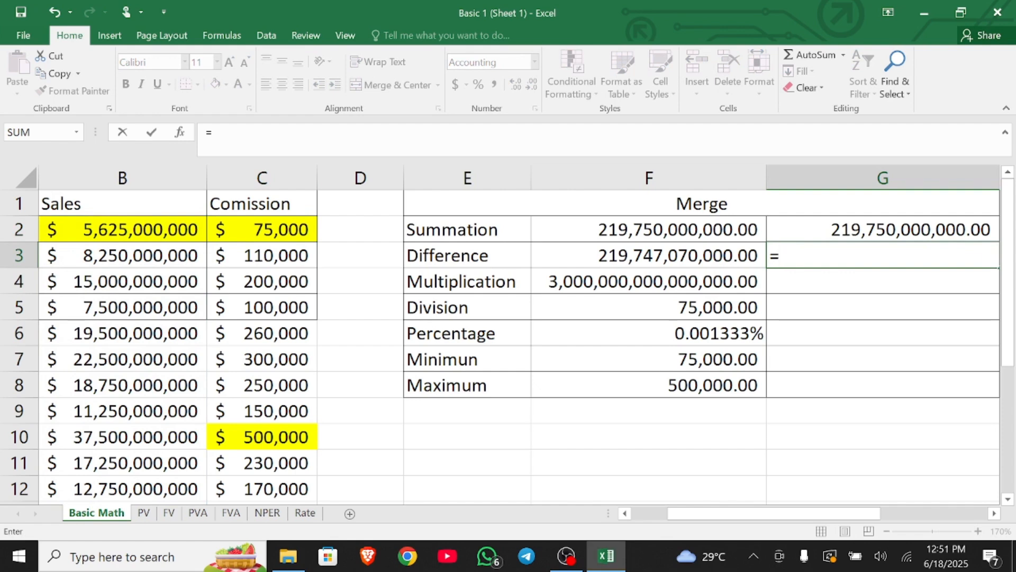
type("sum")
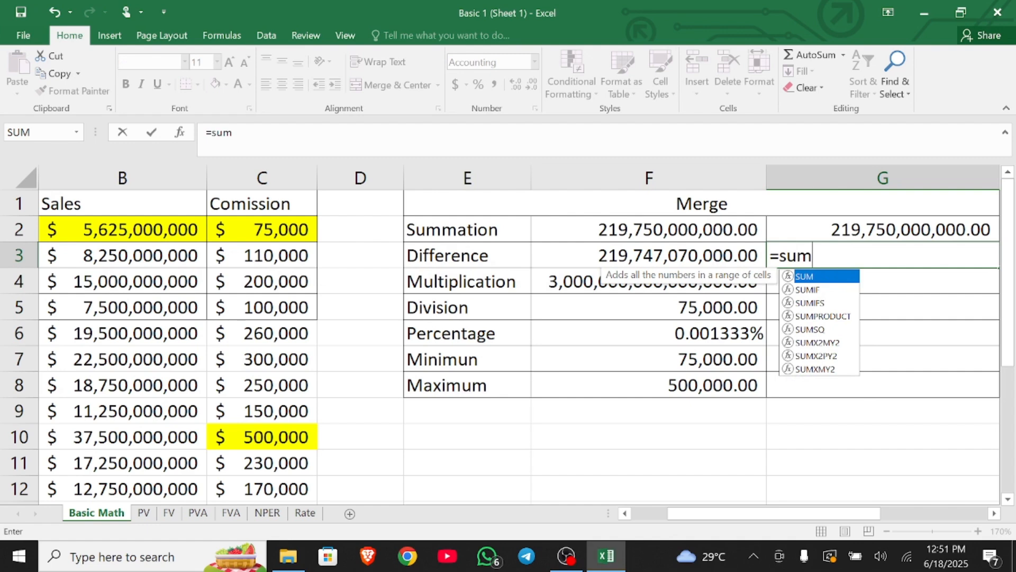
type("(")
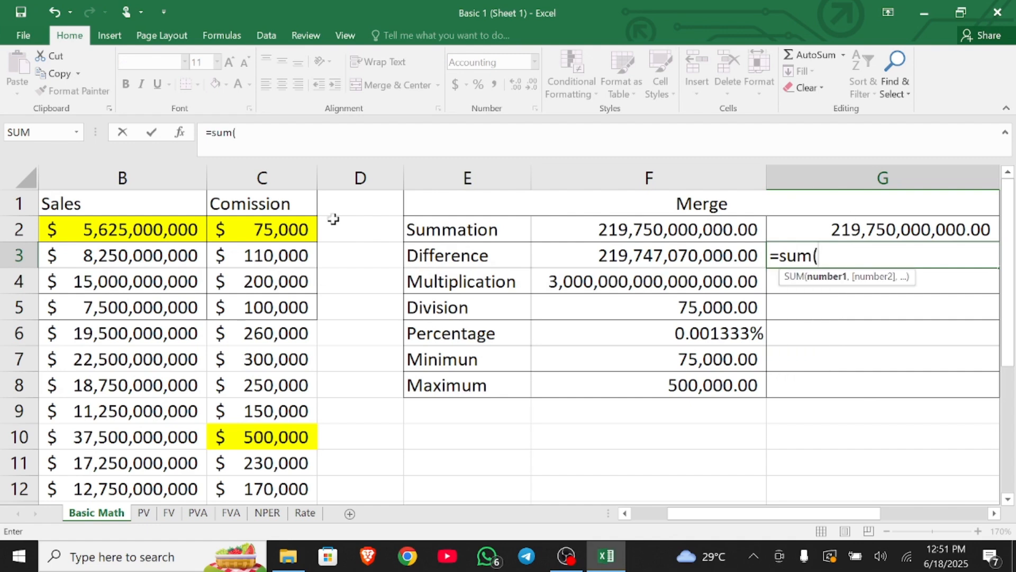
left_click(177, 227)
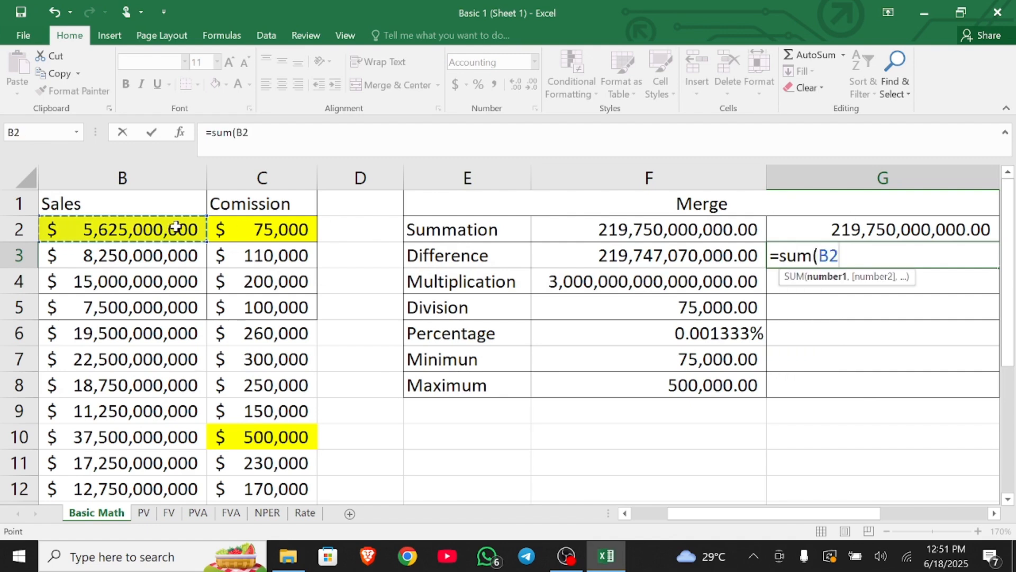
key("Return")
key("ctrl+shift+Down")
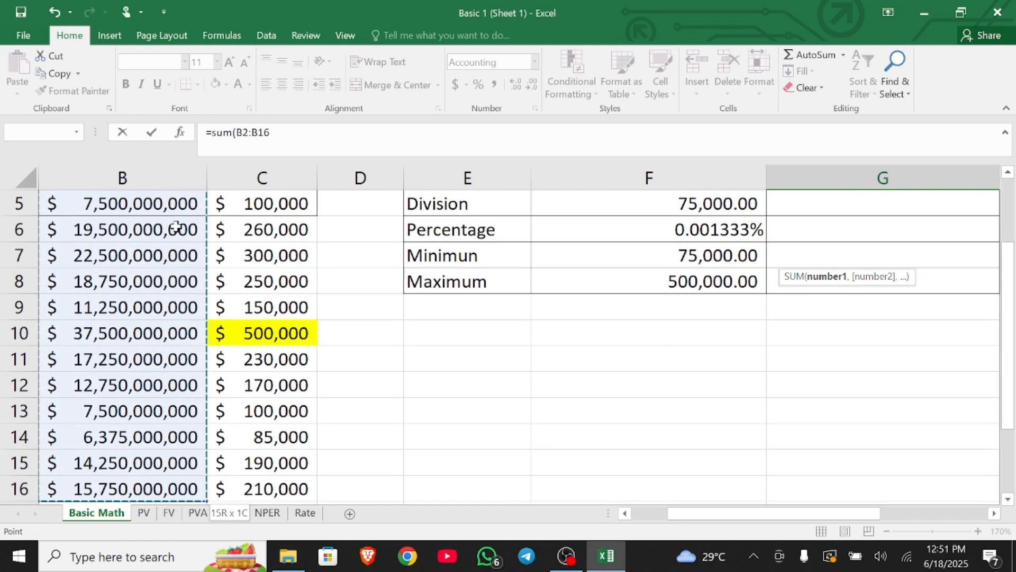
scroll(233, 221, "up", 2)
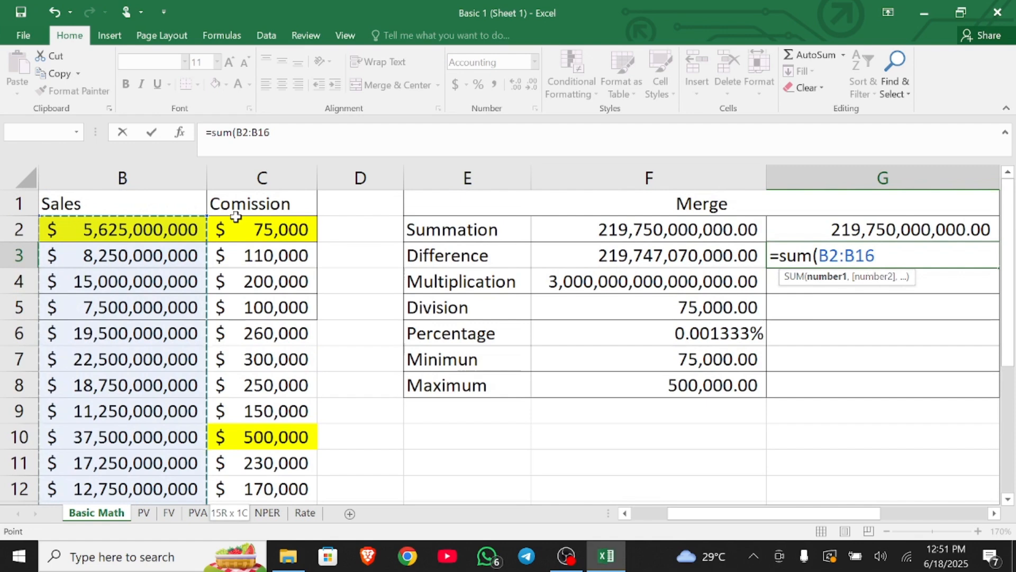
Step: Complete the G3 formula by subtracting the SUM of the commissions in C2:C16
type(")-")
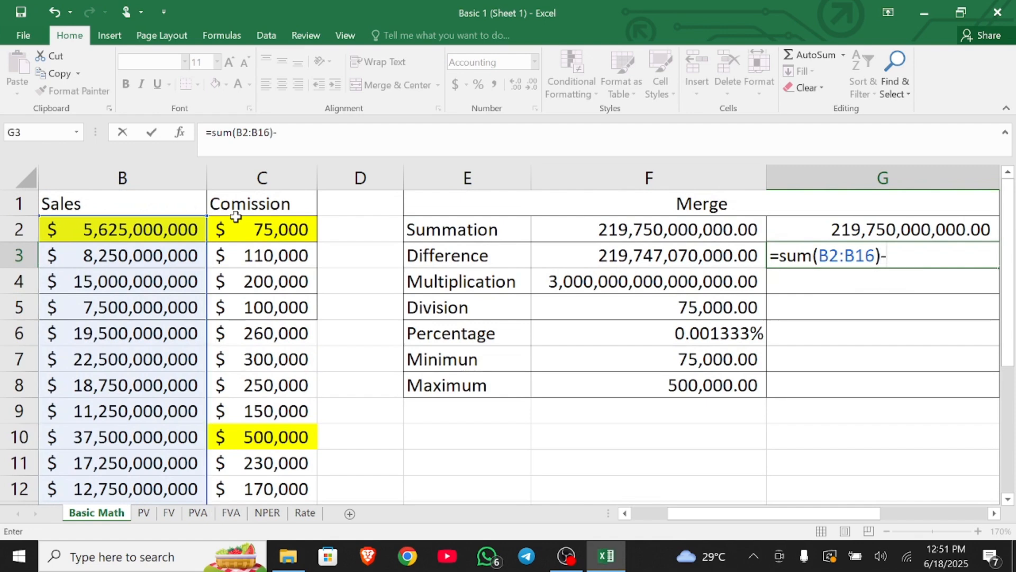
type("su")
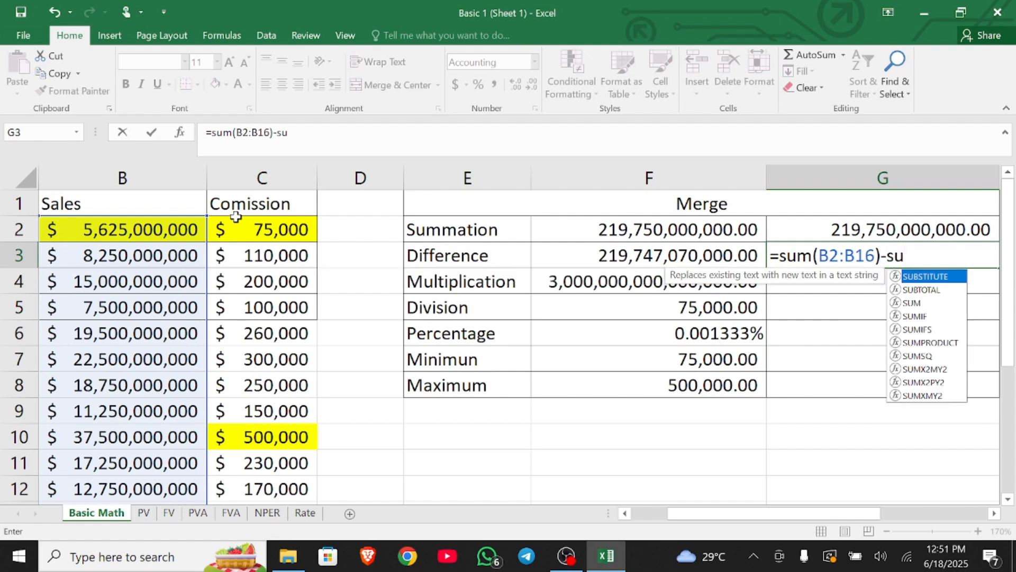
type("m")
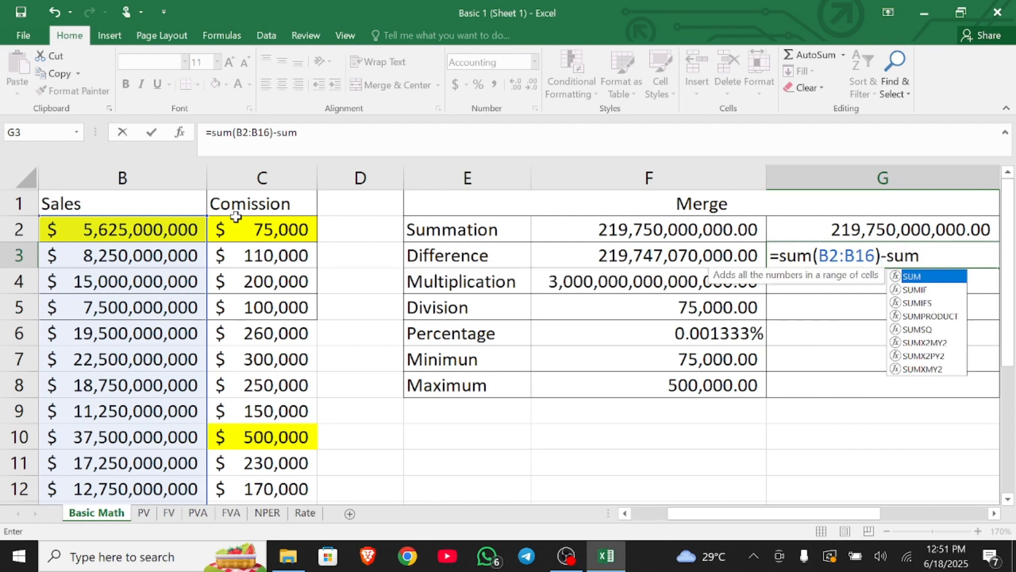
type("(")
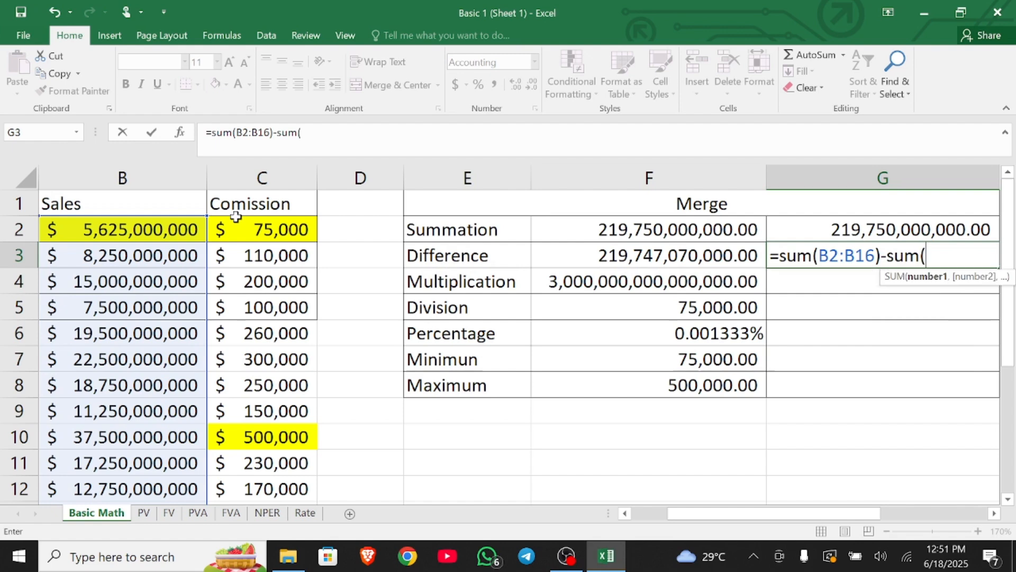
left_click(256, 239)
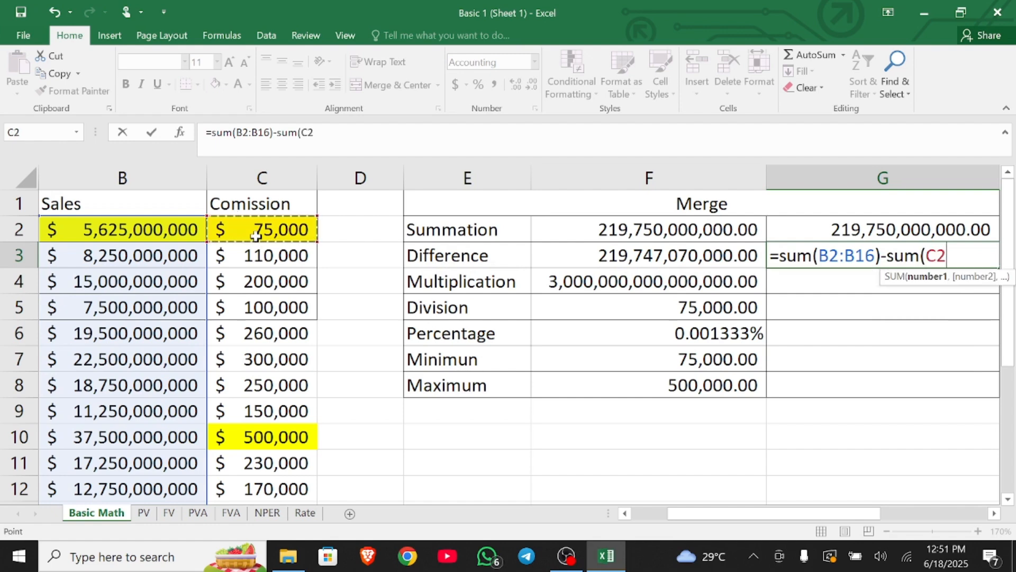
key("ctrl+shift+Down")
scroll(255, 235, "up", 2)
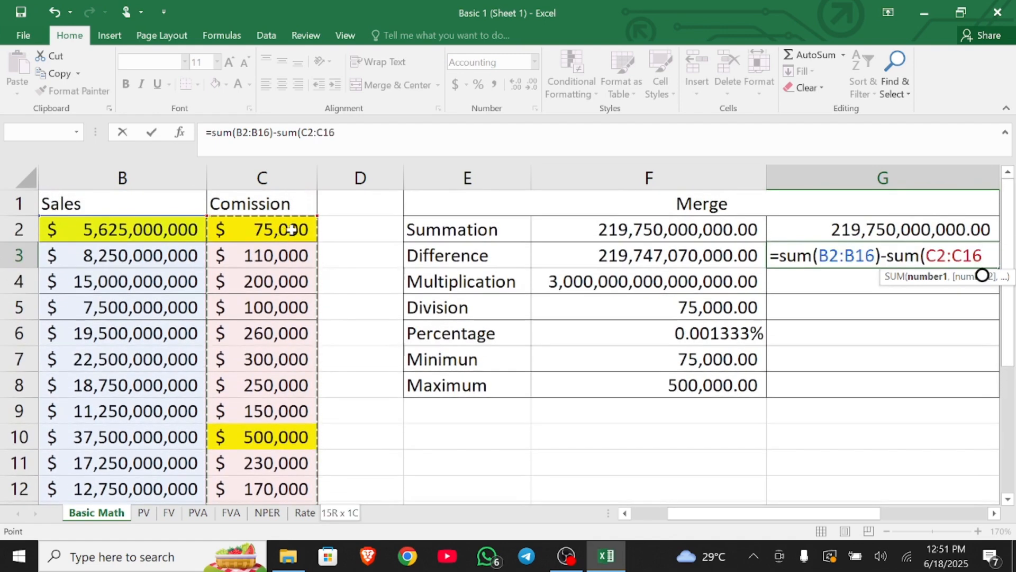
type(")")
key("Return")
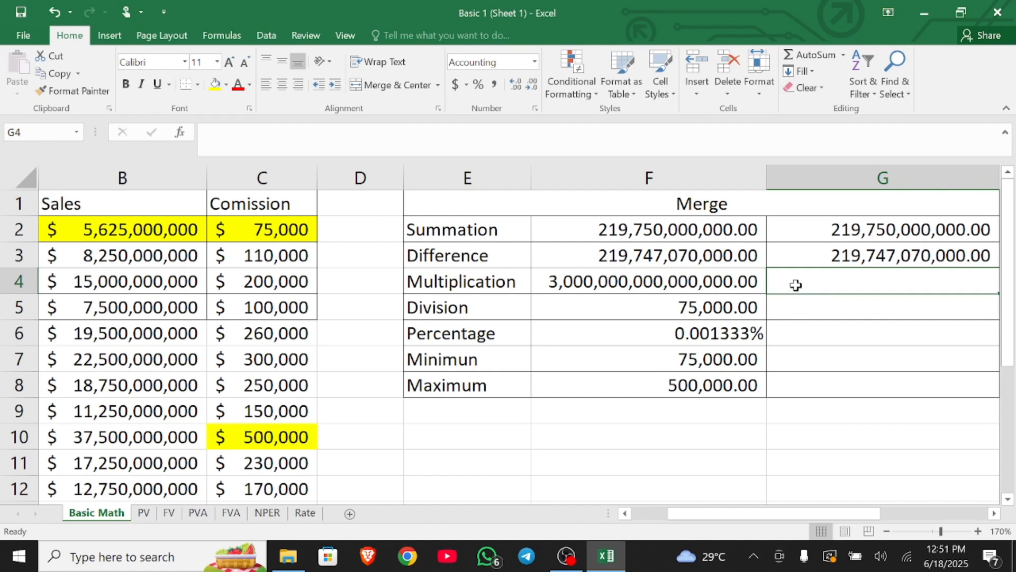
Step: Enter a formula in G4 of the Multiplication row that multiplies the sales in B4 by the commission in C4
left_click(177, 281)
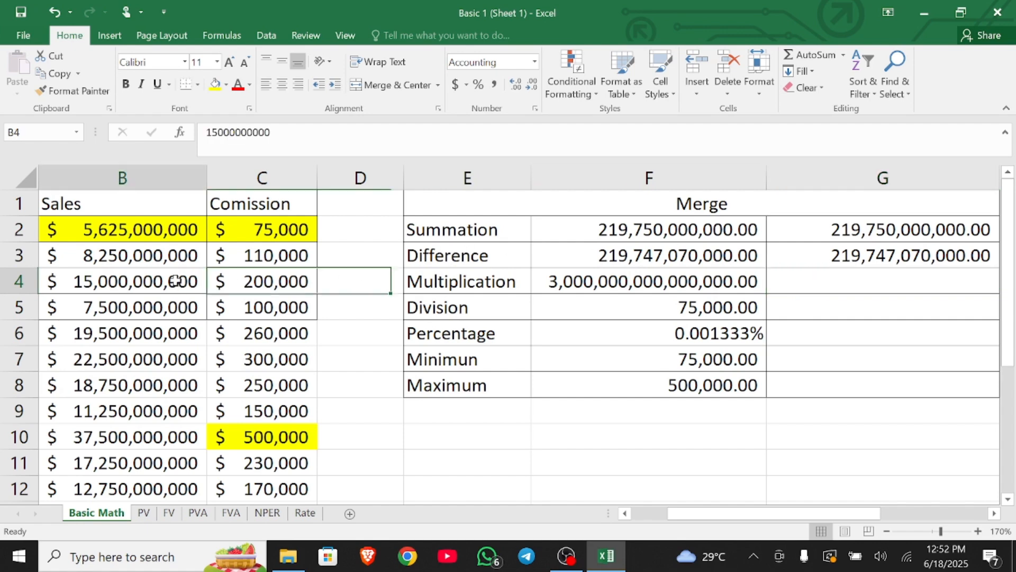
left_click(853, 286)
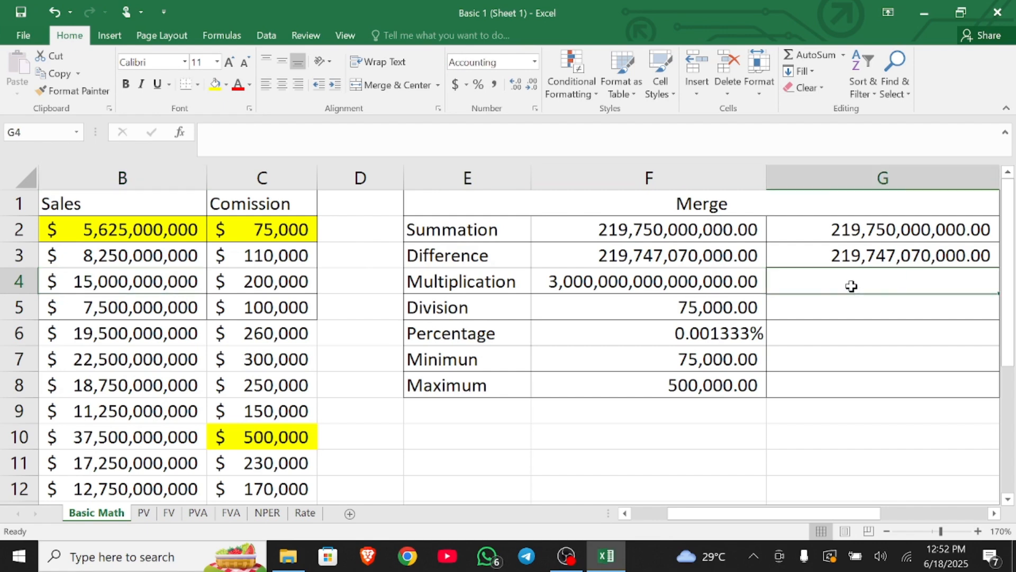
type("=")
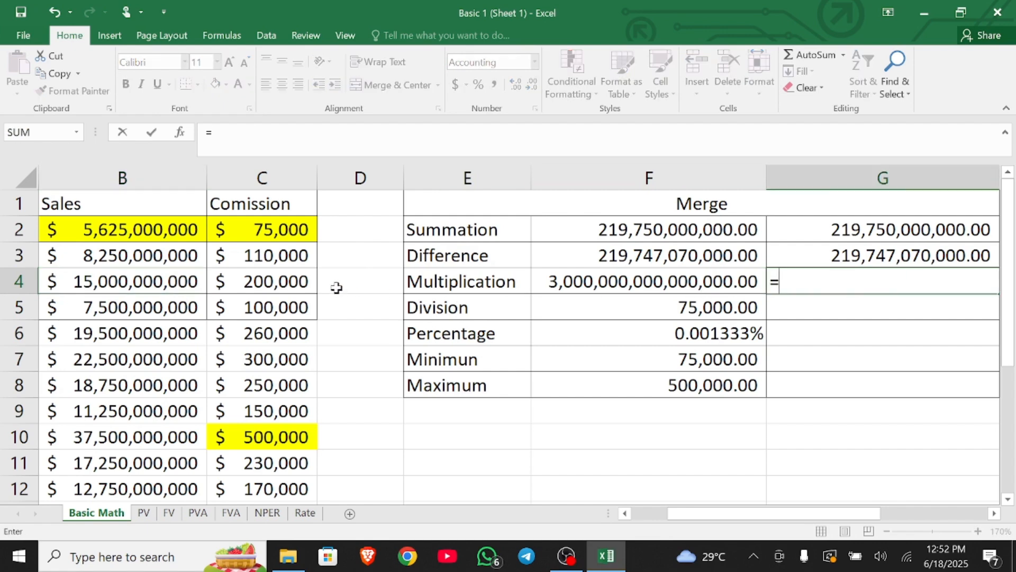
left_click(203, 282)
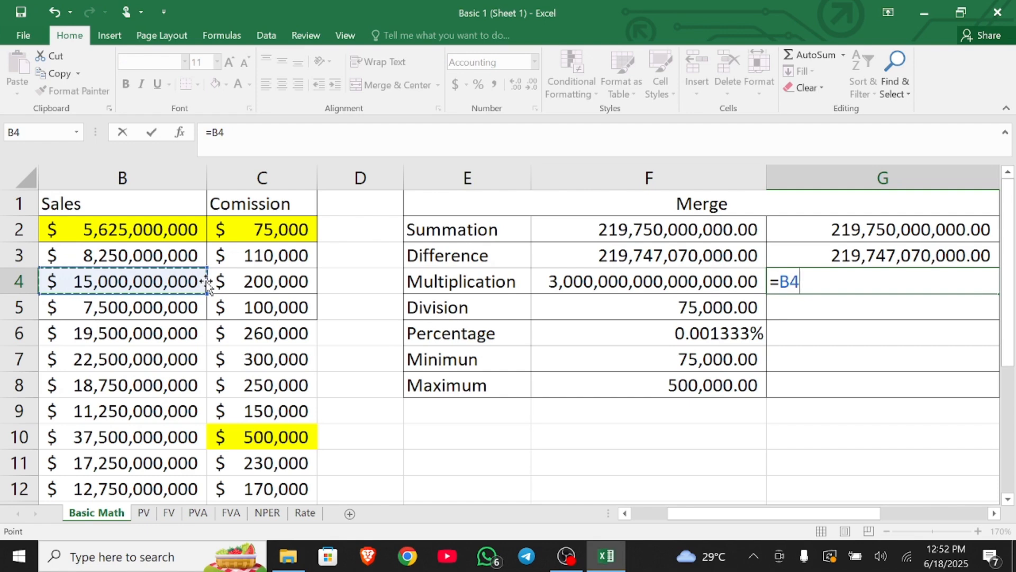
type("*")
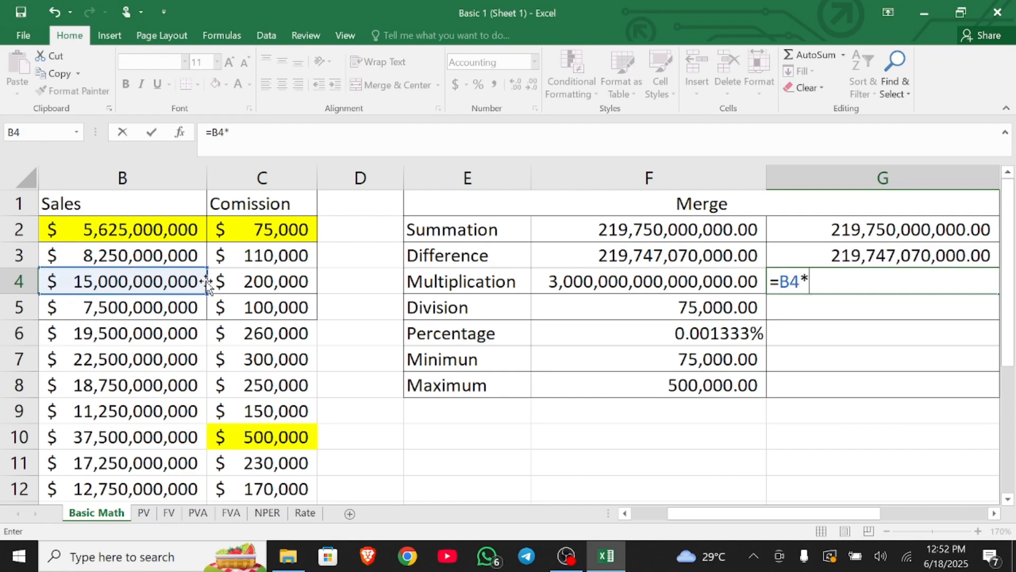
left_click(234, 289)
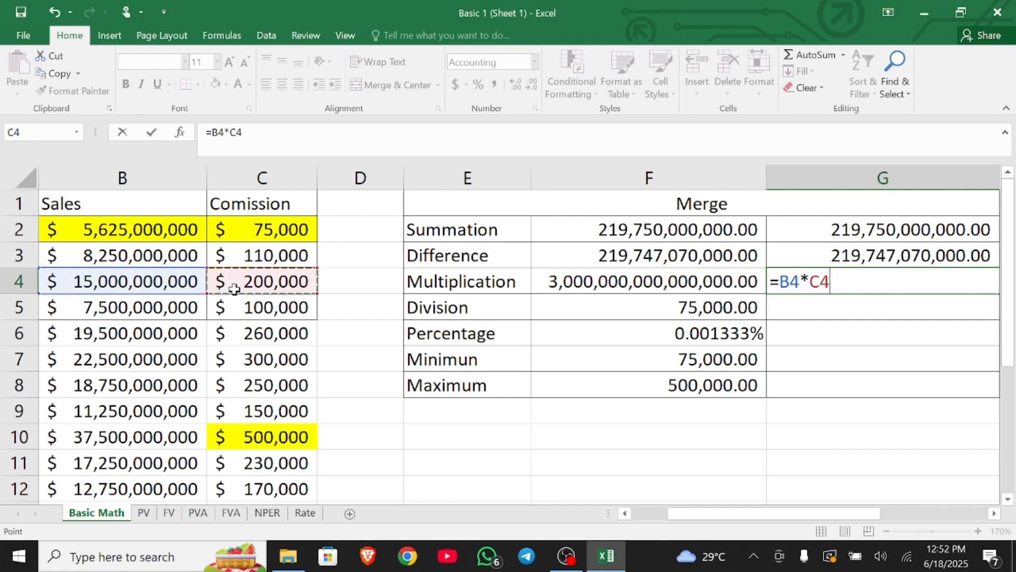
key("Return")
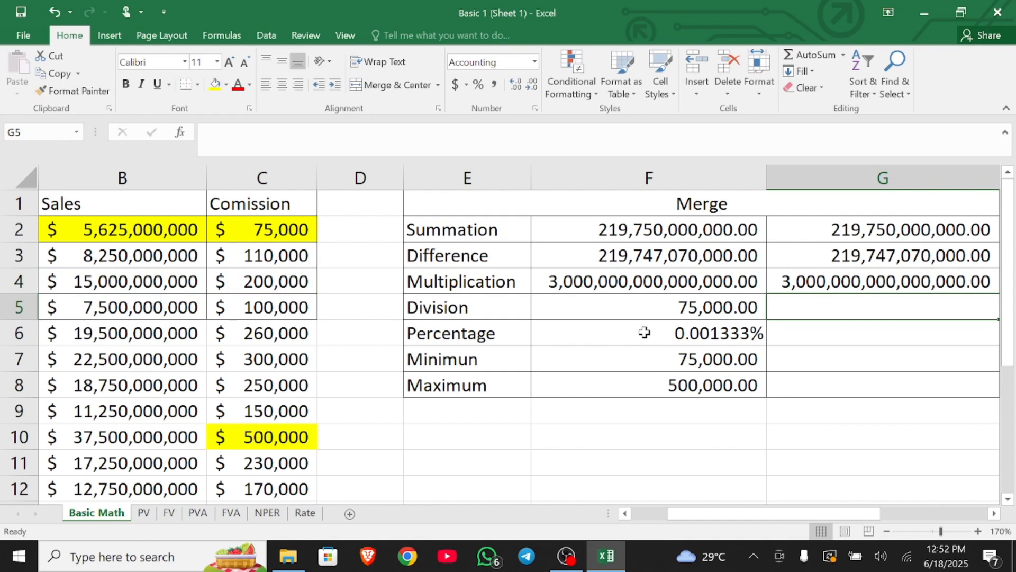
Step: Enter a formula in G5 of the Division row that divides the sales in B5 by the commission in C5
left_click(664, 313)
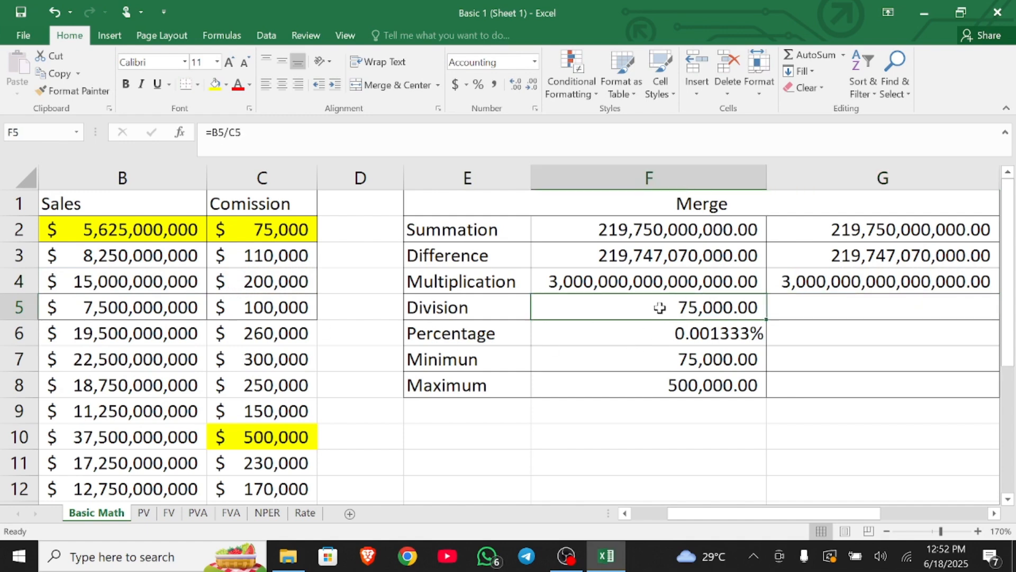
left_click(791, 313)
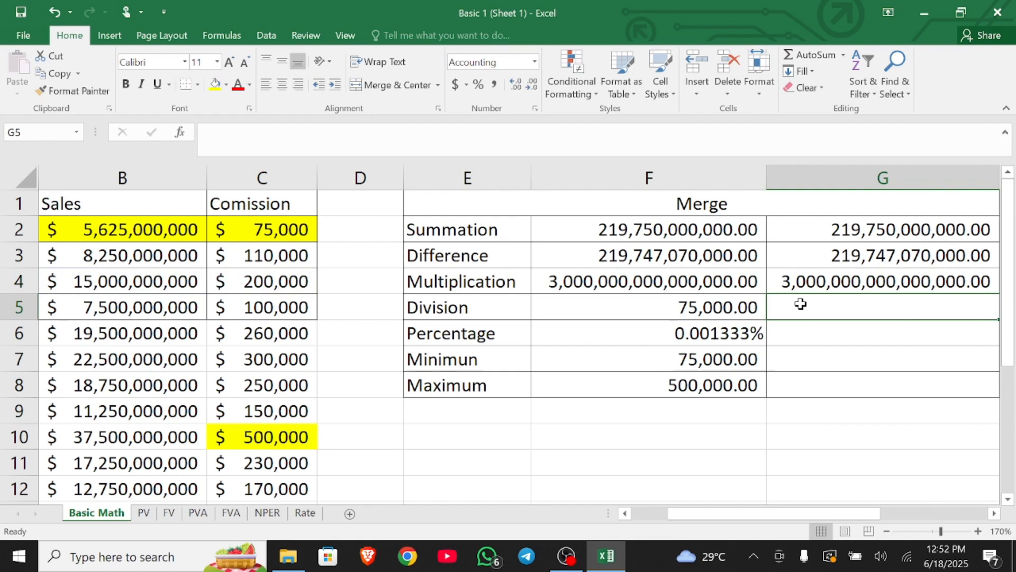
type("=")
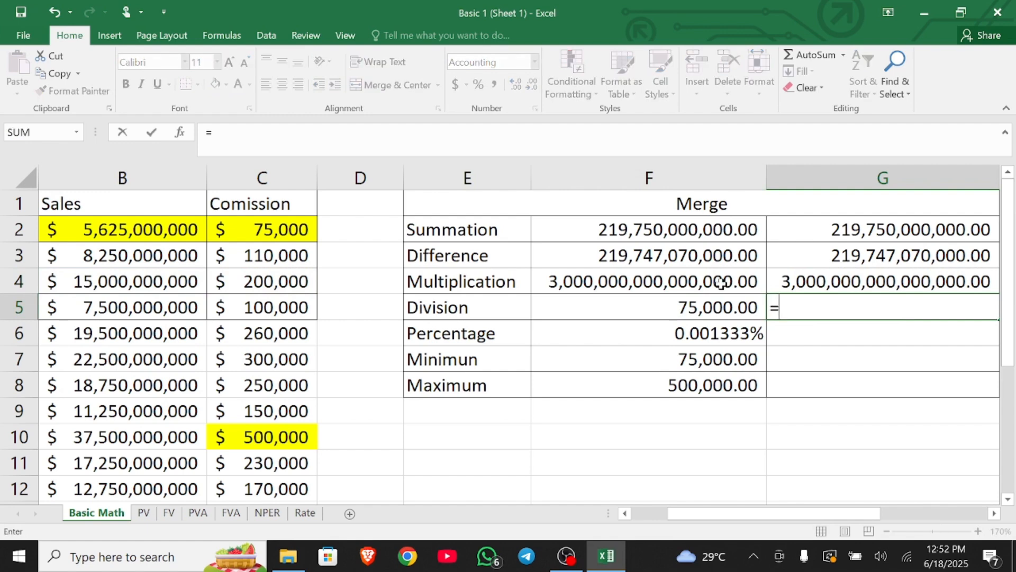
left_click(186, 310)
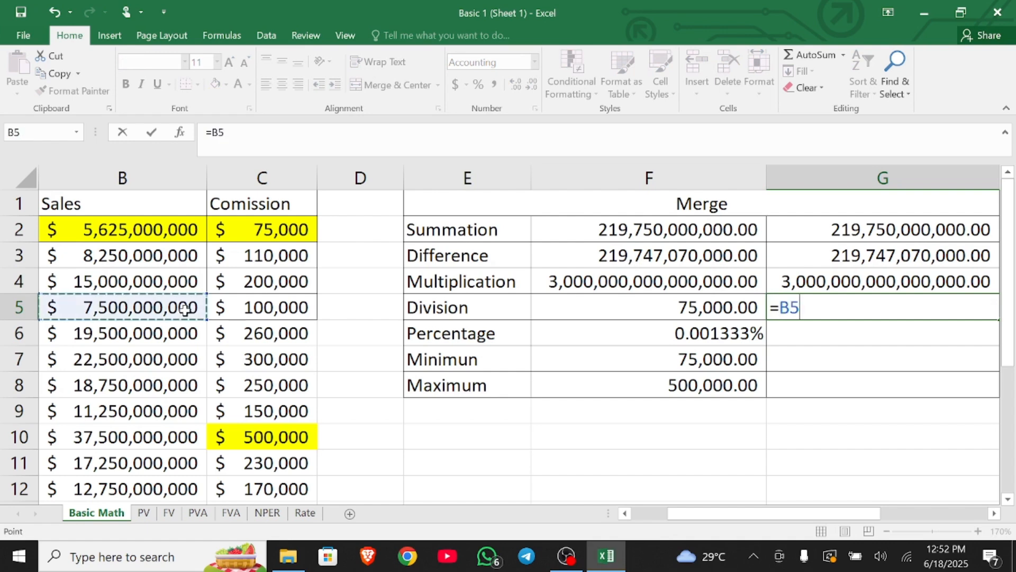
type("/")
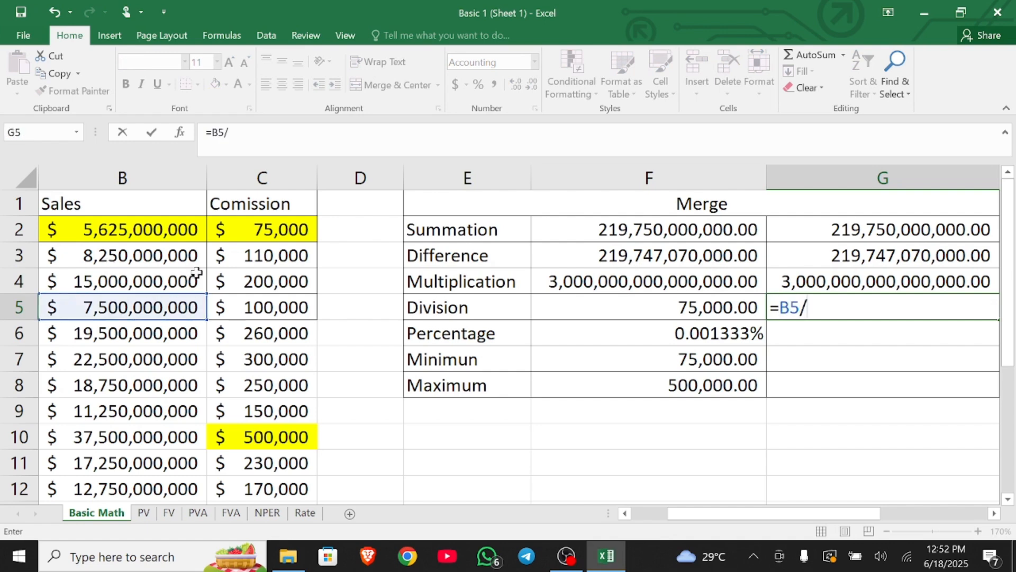
left_click(249, 310)
key("Return")
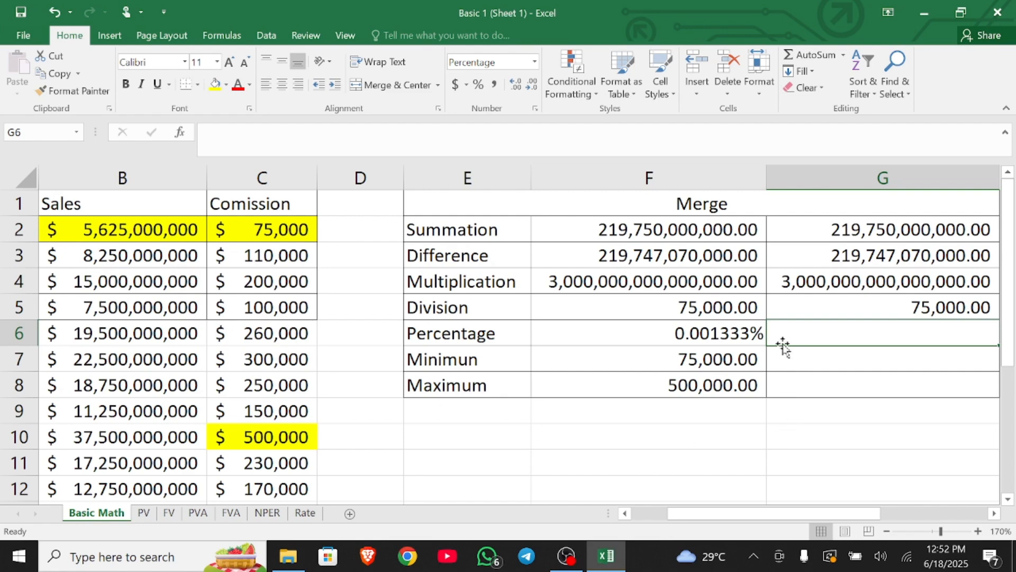
Step: Enter a formula in G6 of the Percentage row that divides the commission in C6 by the sales in B6
left_click(273, 335)
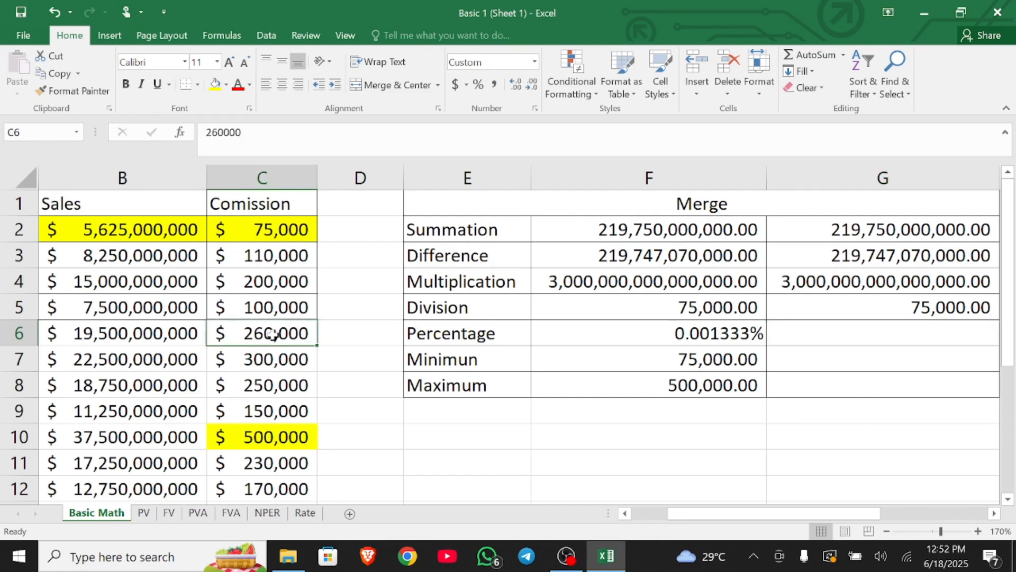
left_click(850, 341)
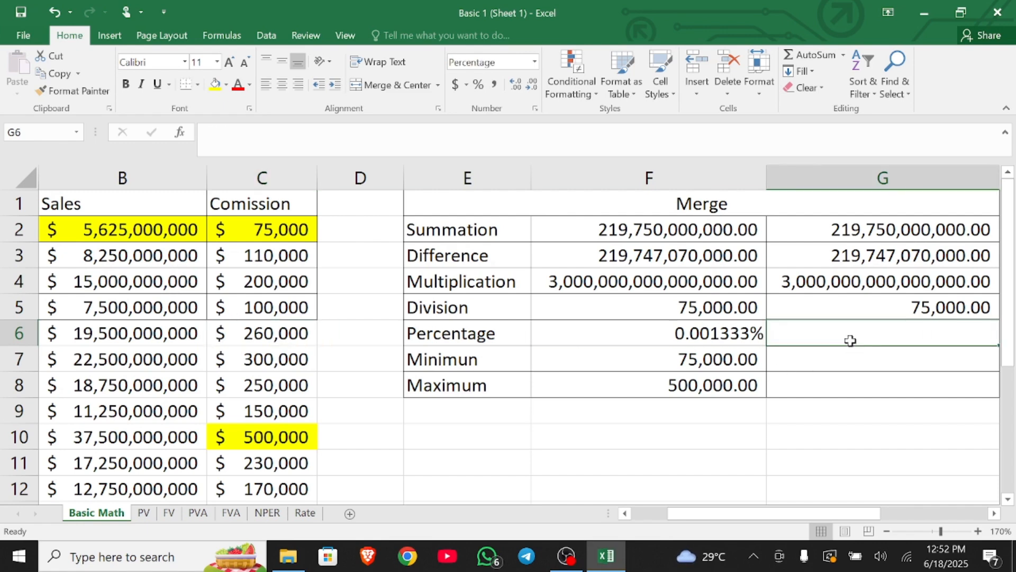
type("=")
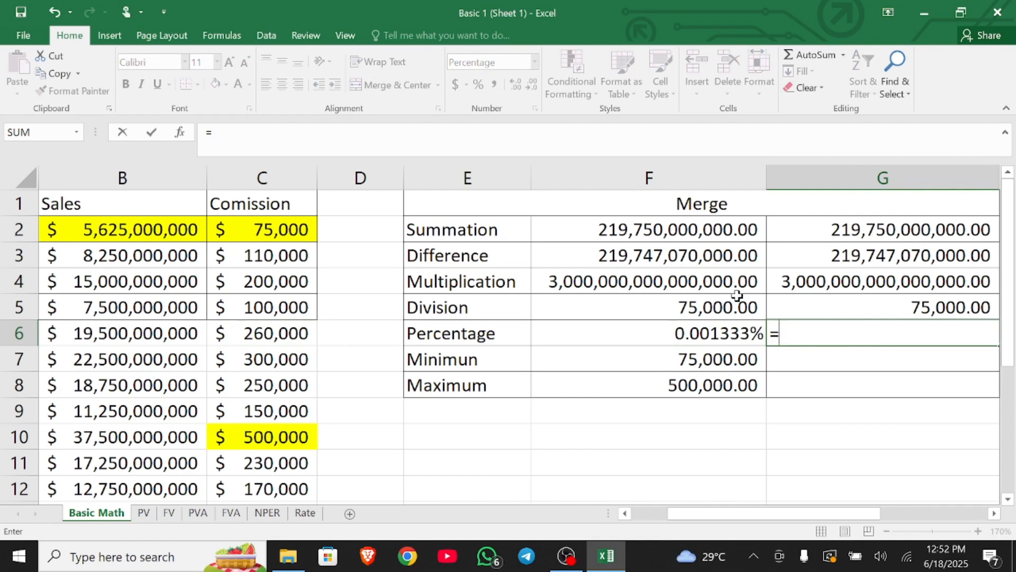
left_click(299, 333)
type("/")
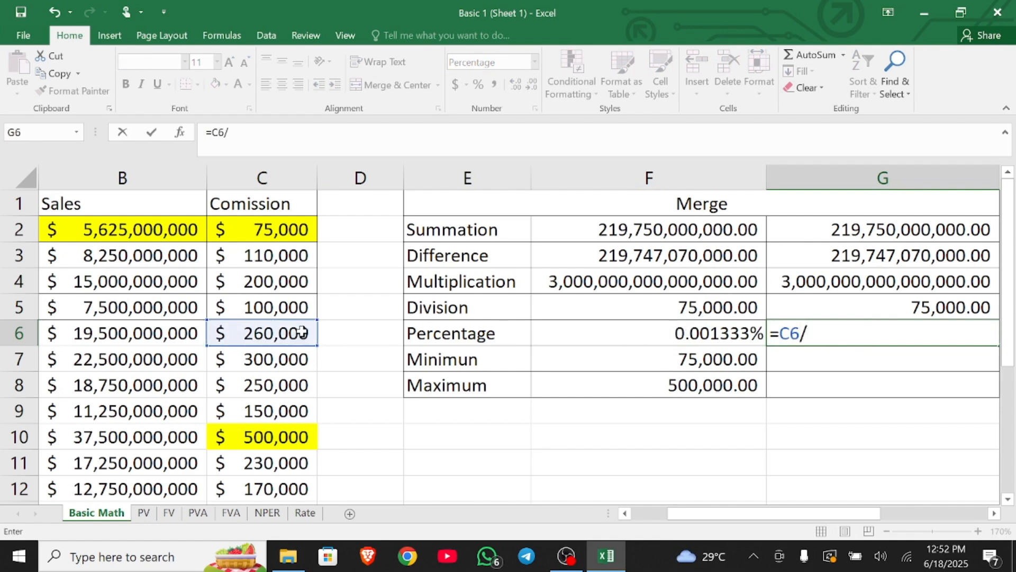
left_click(176, 342)
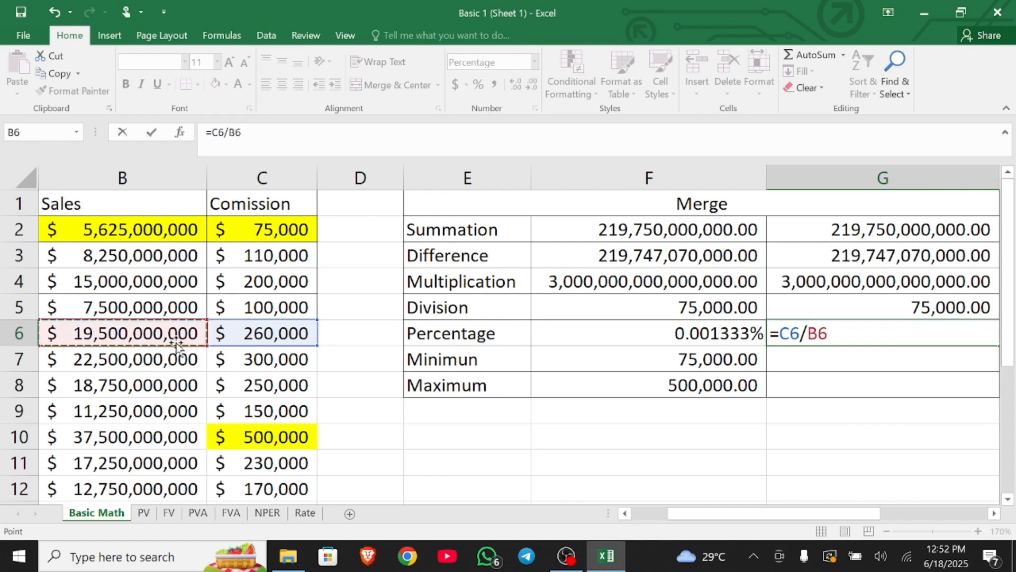
key("Return")
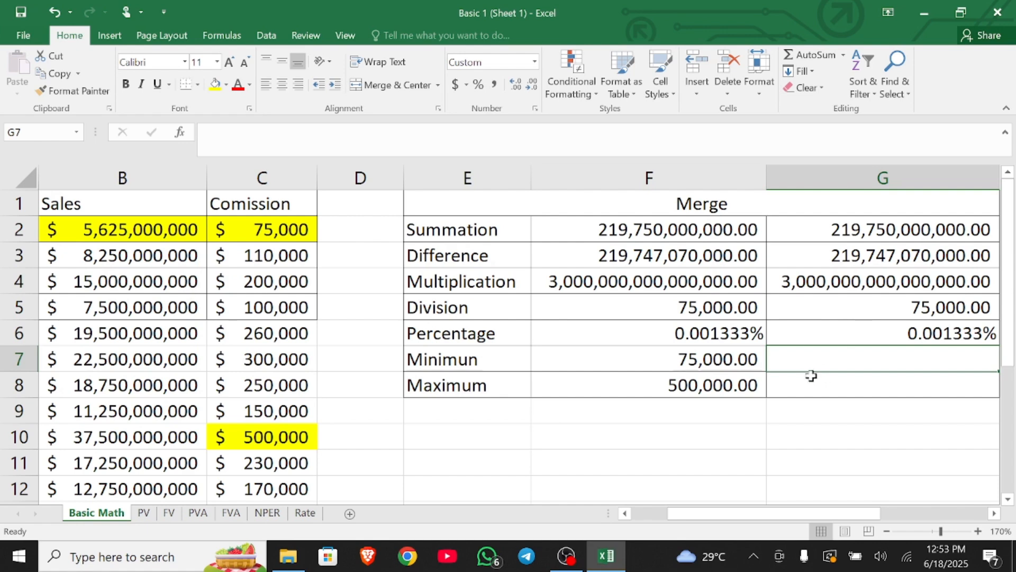
Step: Enter a MIN formula in G7 that finds the smallest commission in C2:C16
type("=")
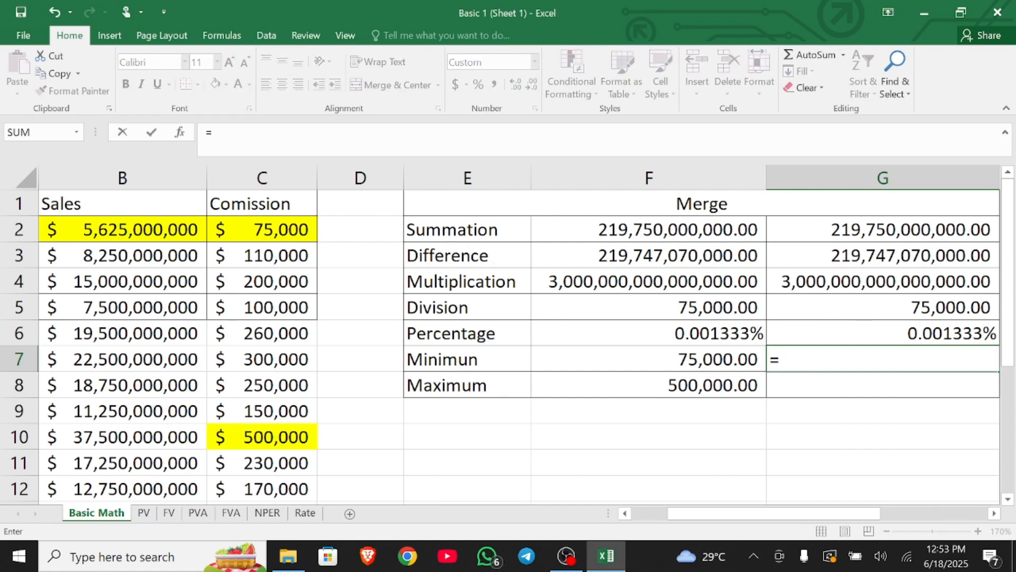
type("min")
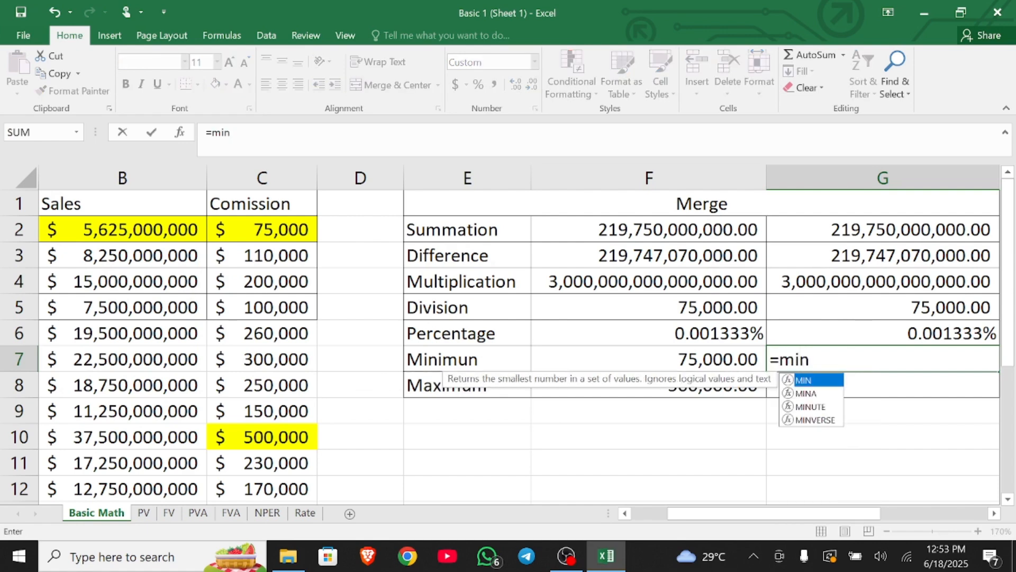
type("(")
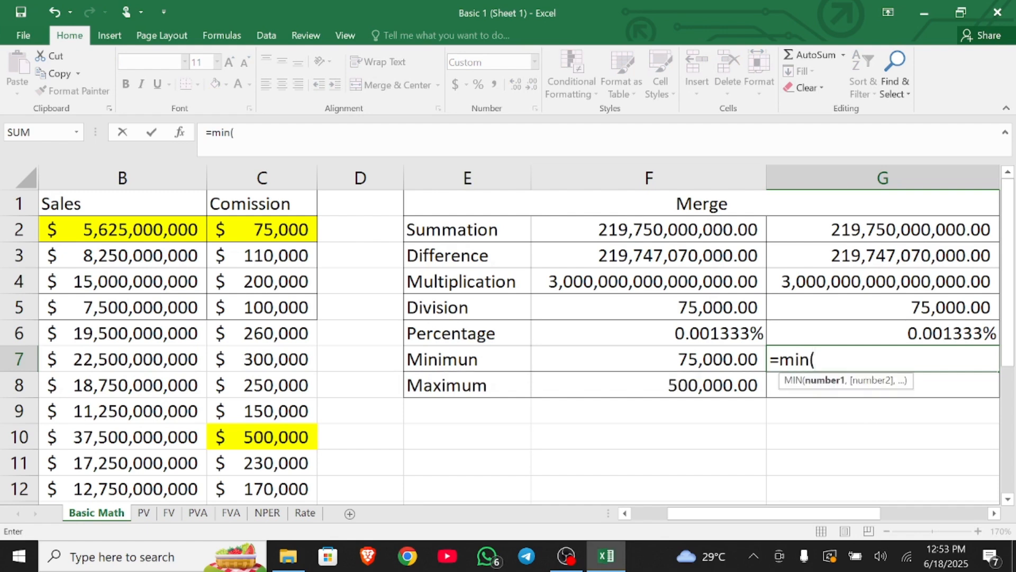
left_click(237, 228)
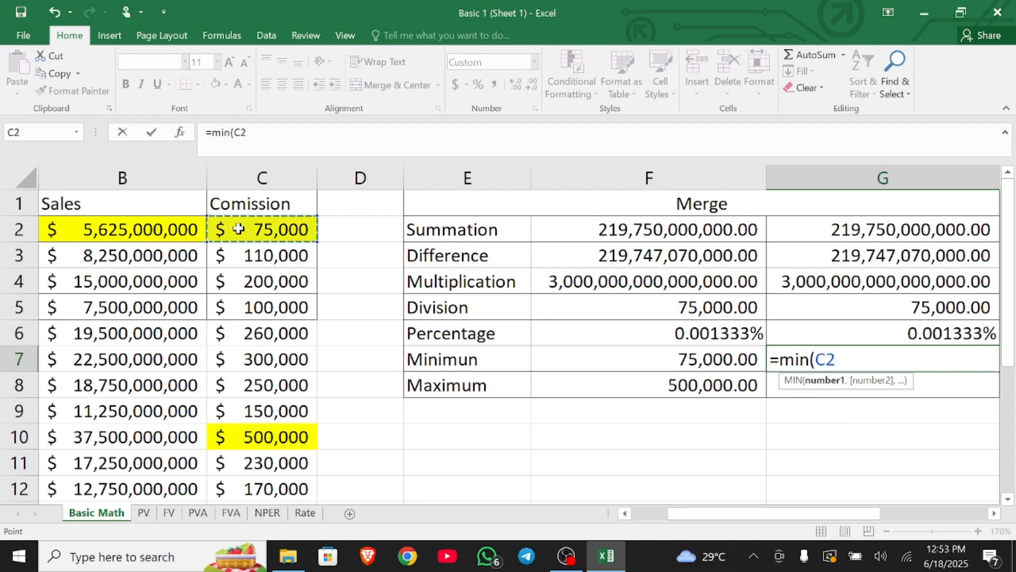
key("ctrl+shift+Down")
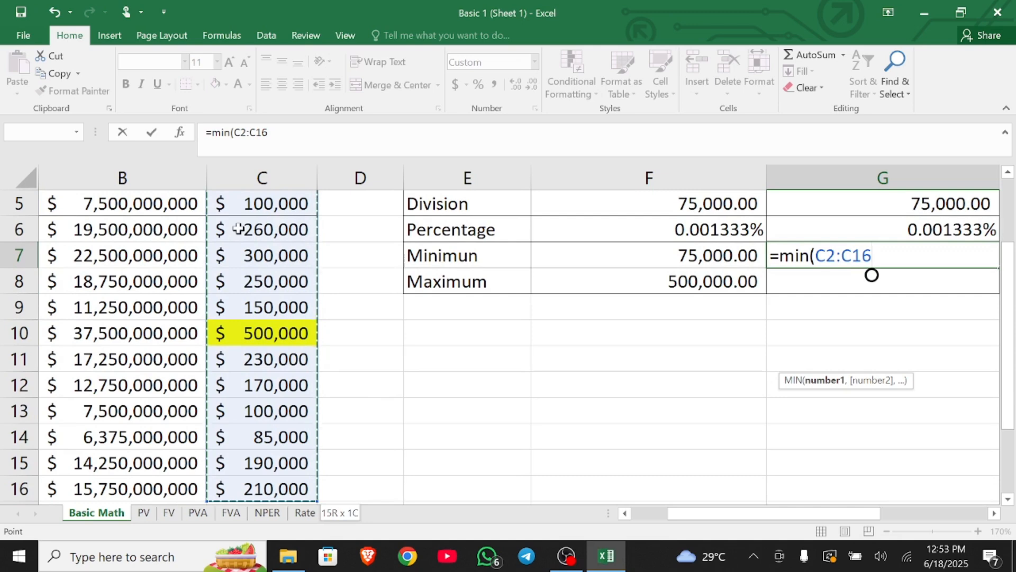
type(")")
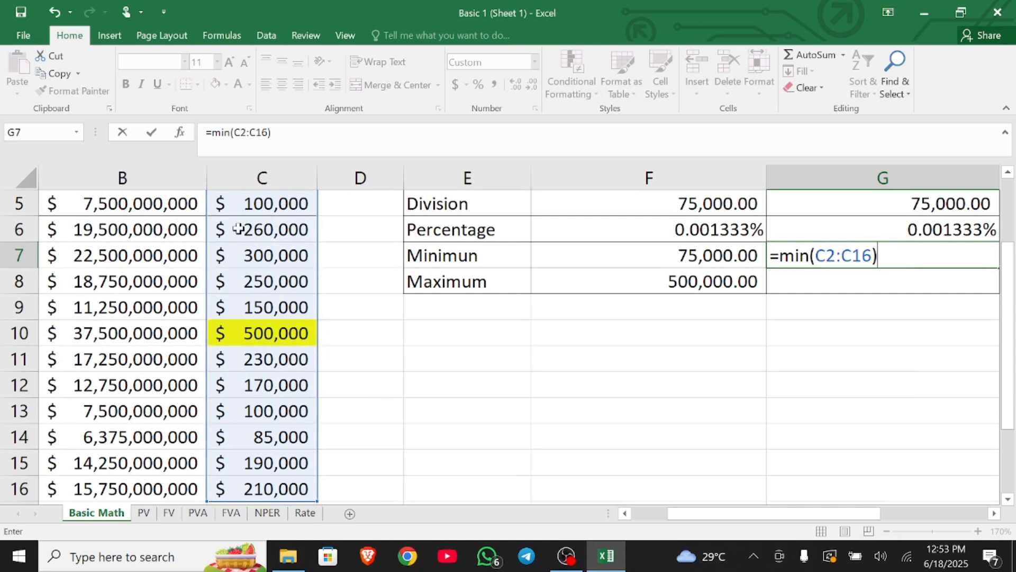
key("Return")
Step: Enter a MAX formula in G8 of the Maximum row that finds the largest commission in C2:C16
scroll(248, 256, "up", 2)
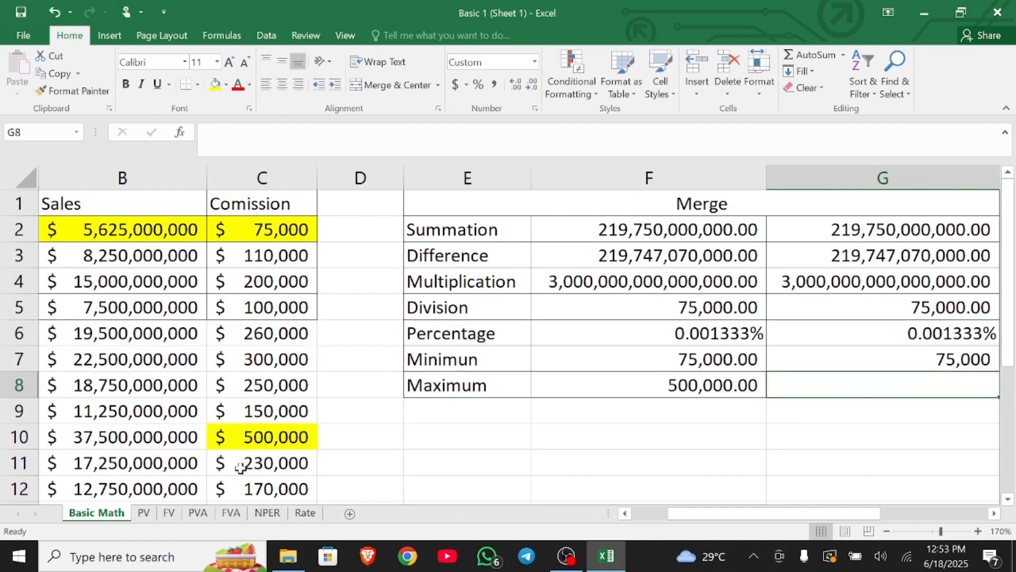
scroll(240, 468, "down", 2)
scroll(242, 461, "up", 2)
type("=")
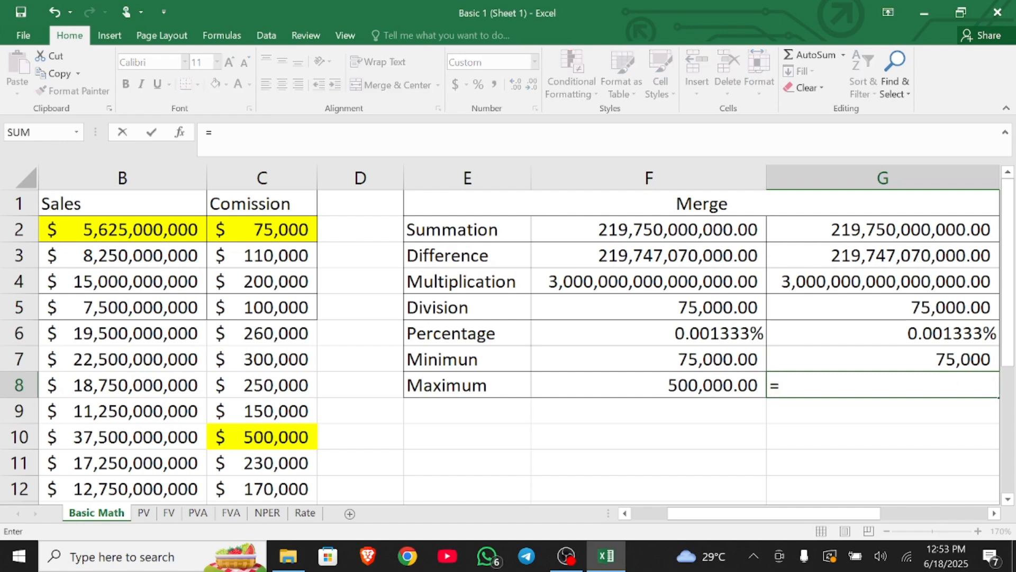
type("max")
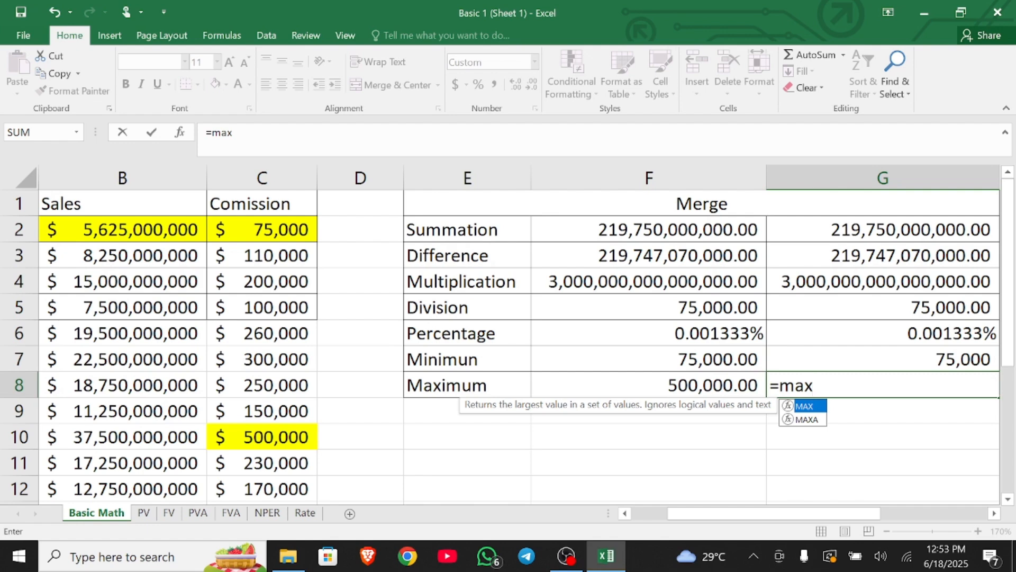
type("(")
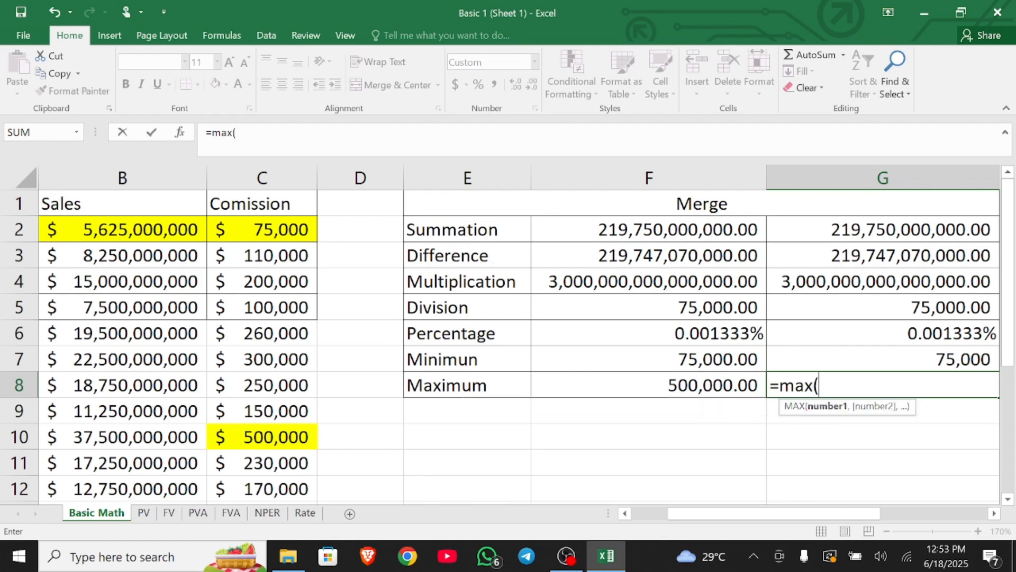
left_click(303, 228)
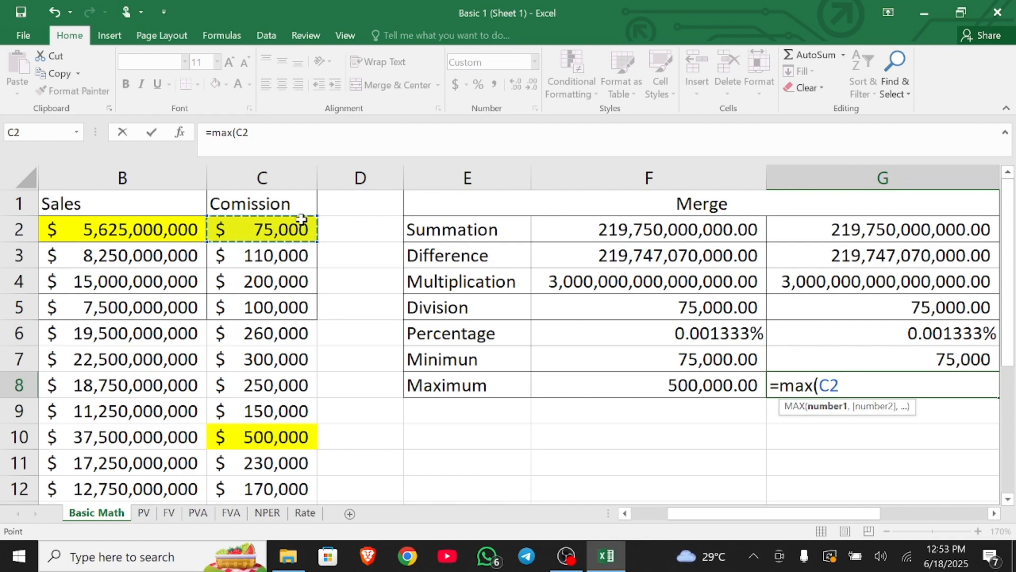
key("ctrl+shift+Down")
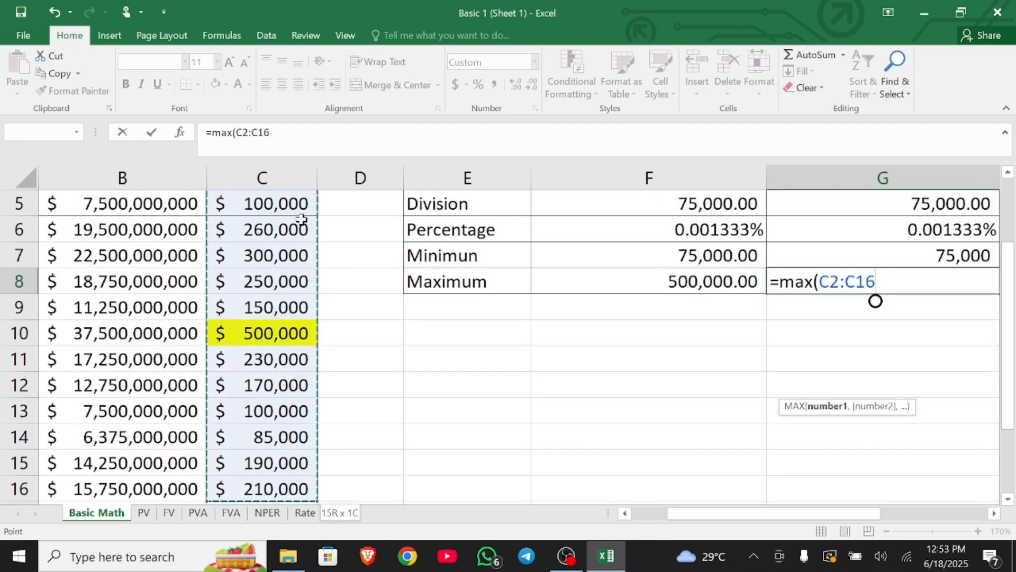
type(")")
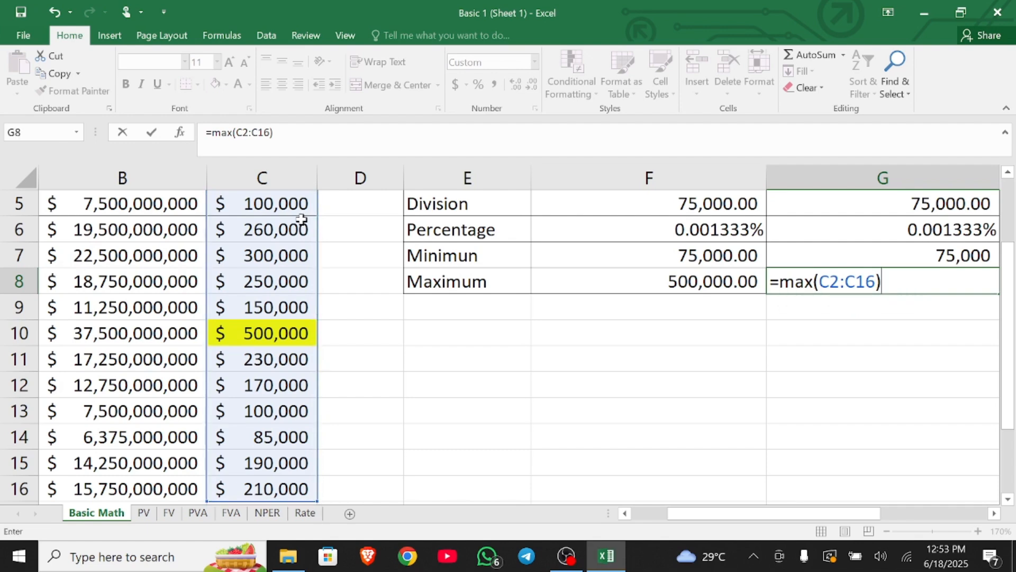
key("Return")
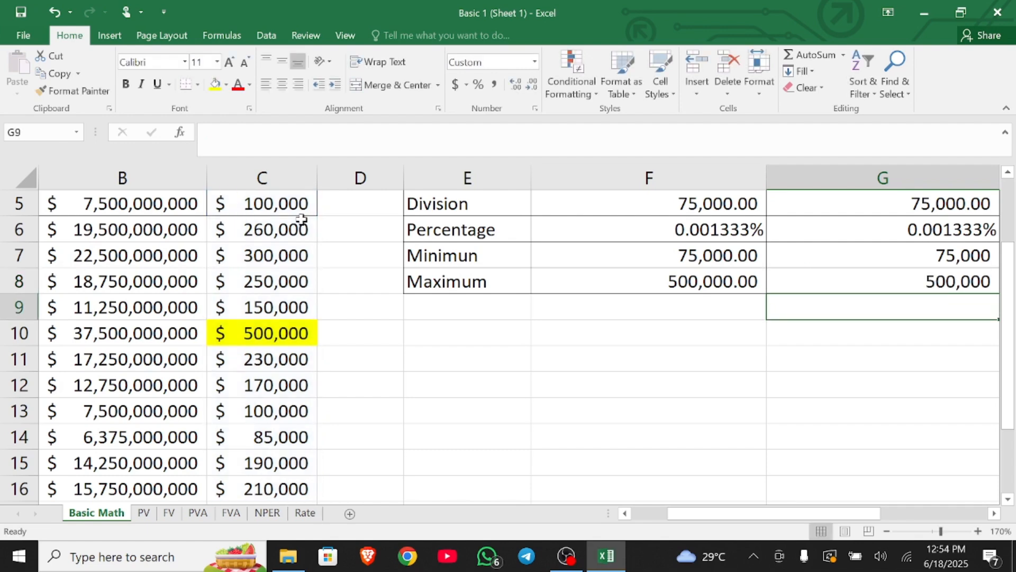
Step: Switch from the Basic Math worksheet to the PV worksheet
scroll(301, 219, "up", 2)
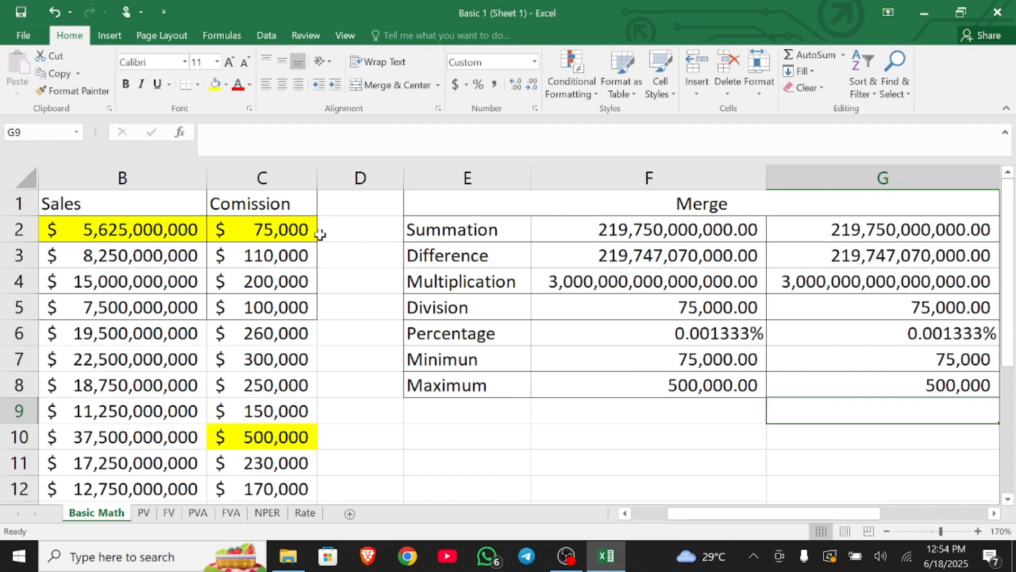
left_click(144, 513)
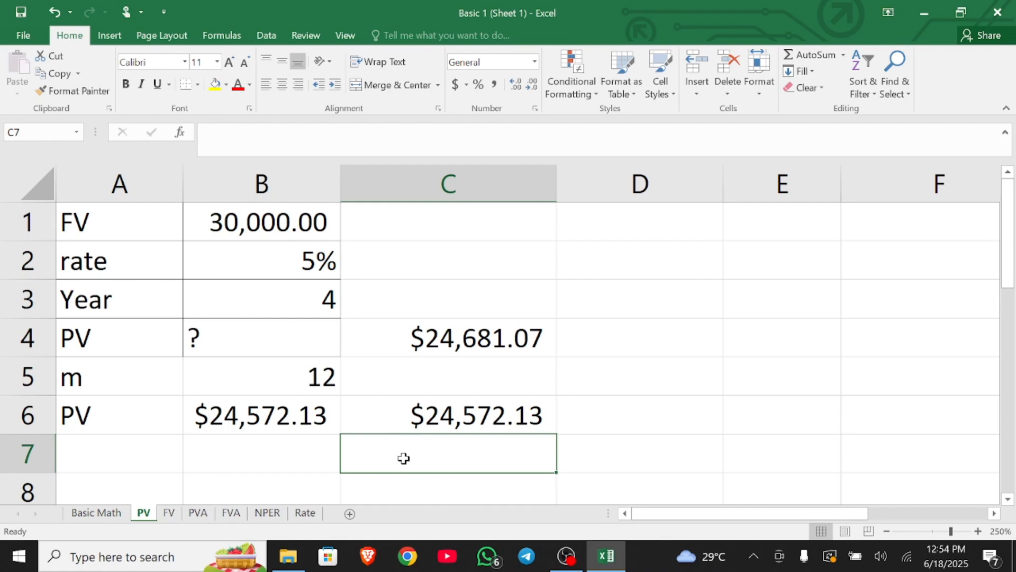
Step: Begin a PV formula in C7 of the PV worksheet whose rate is B2 divided by B5
type("=")
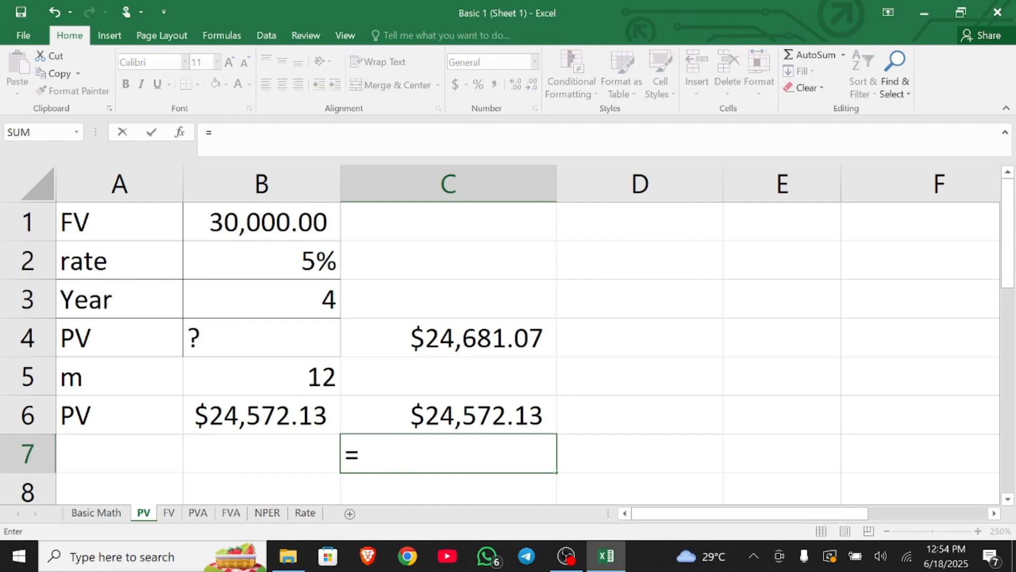
type("pc")
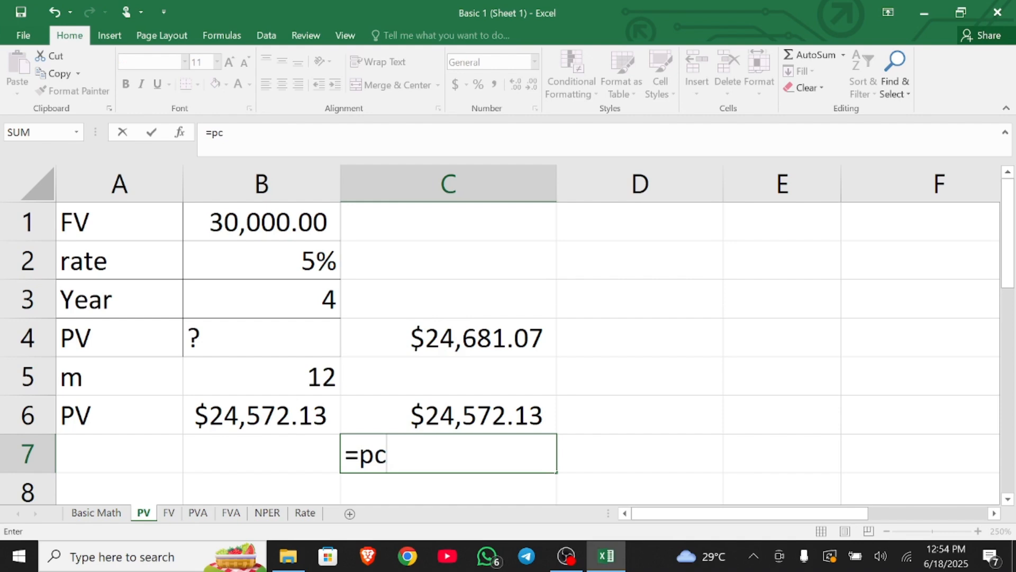
key("BackSpace")
type("v")
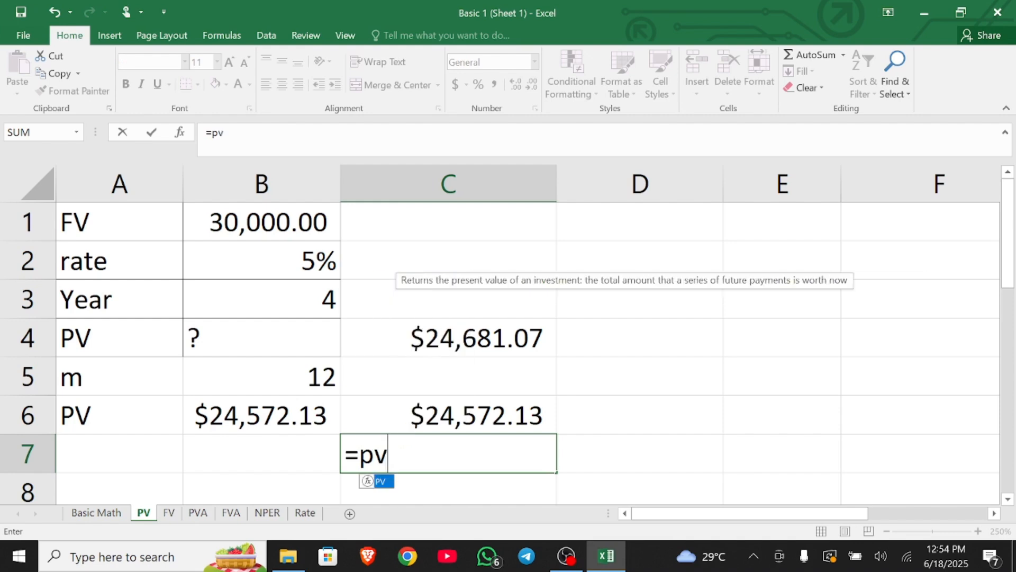
type("(")
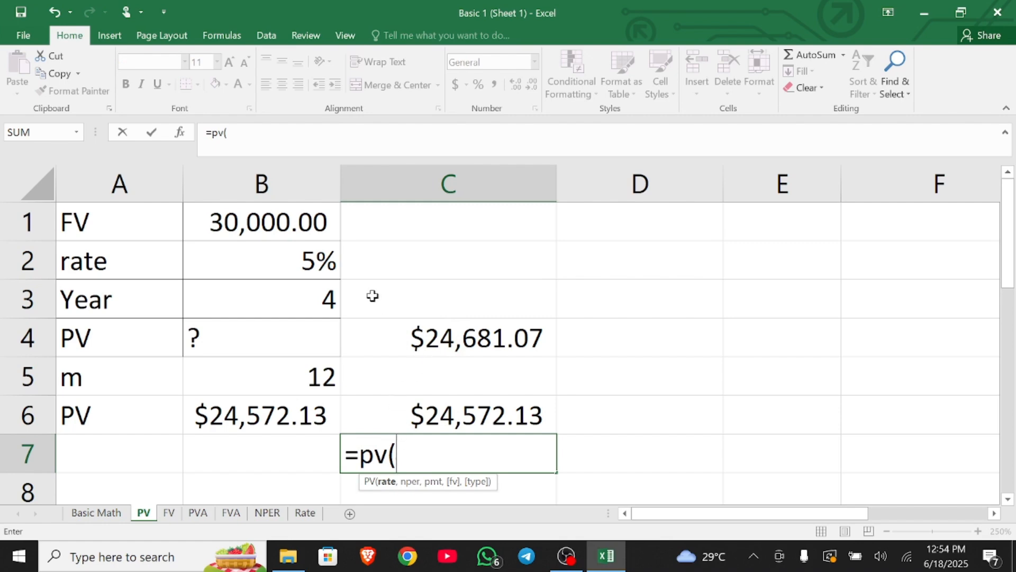
left_click(264, 259)
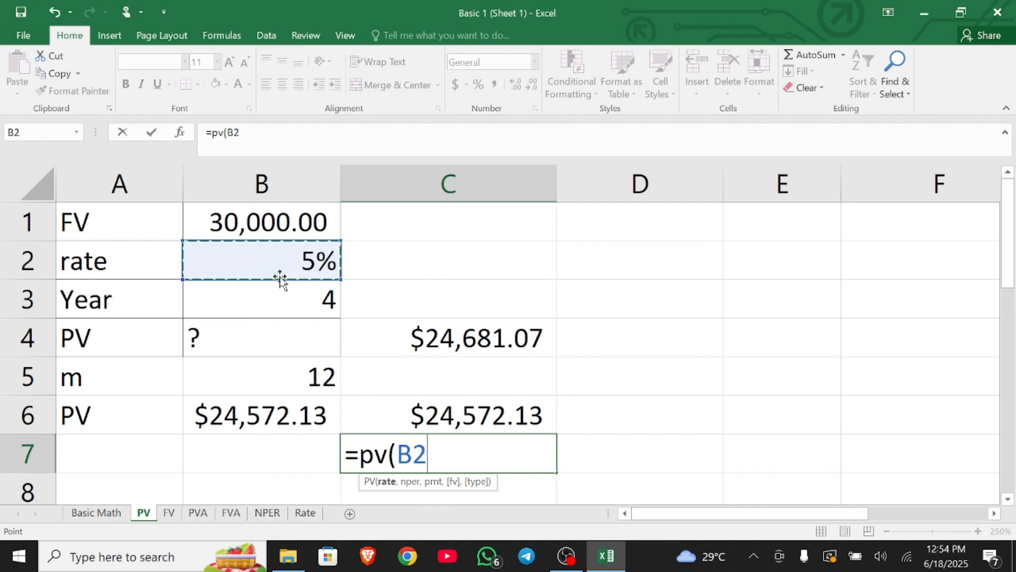
type("/")
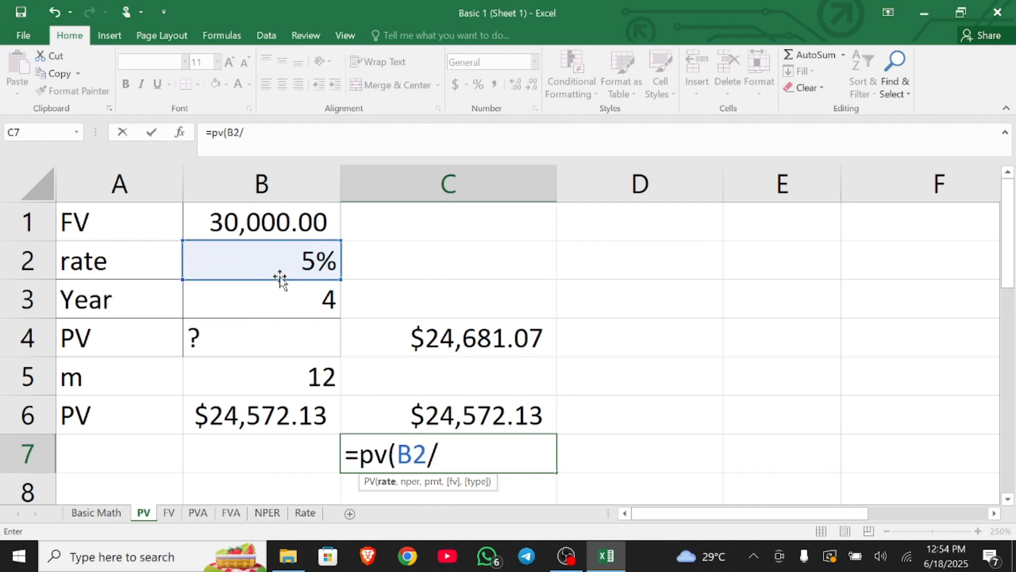
left_click(249, 375)
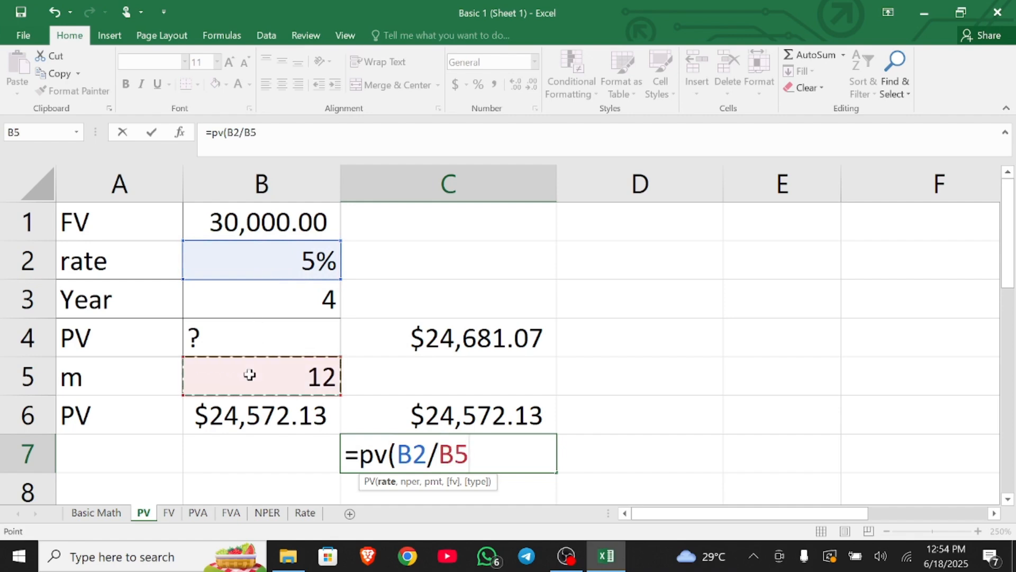
type(",")
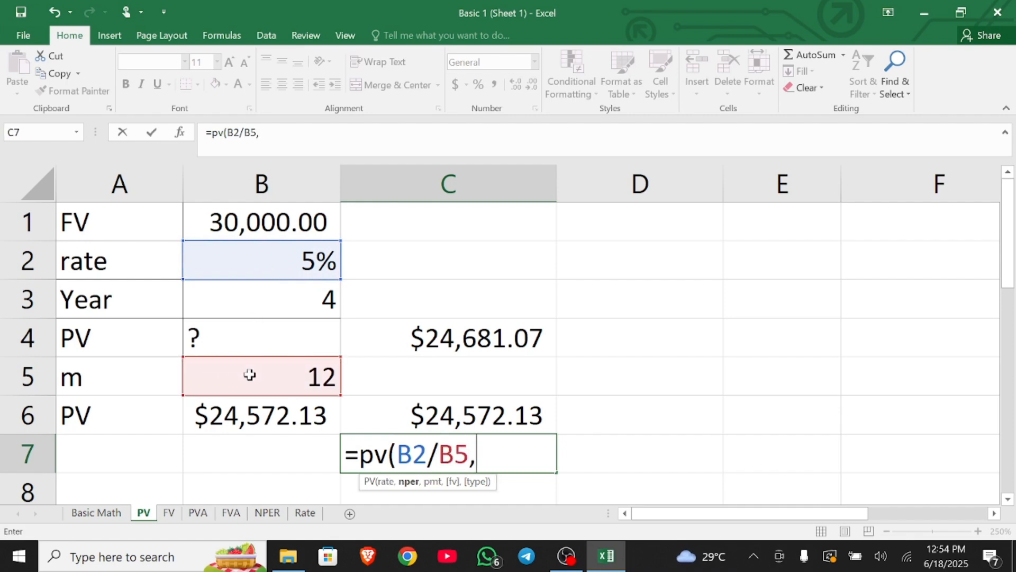
Step: Complete the PV formula in C7 with B3*B5 as the number of periods, 0 as payment and -B1 as future value
left_click(232, 298)
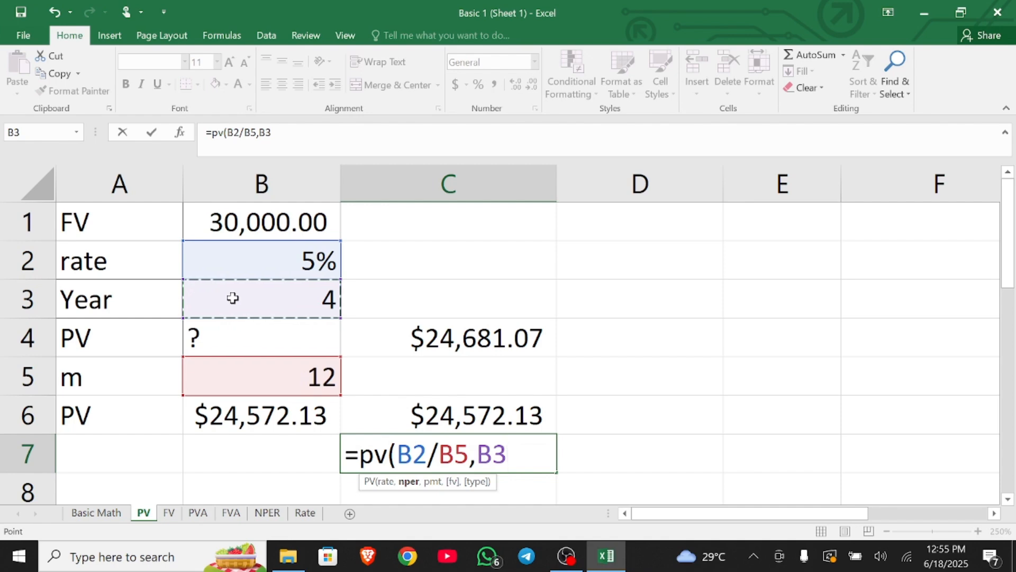
type("*")
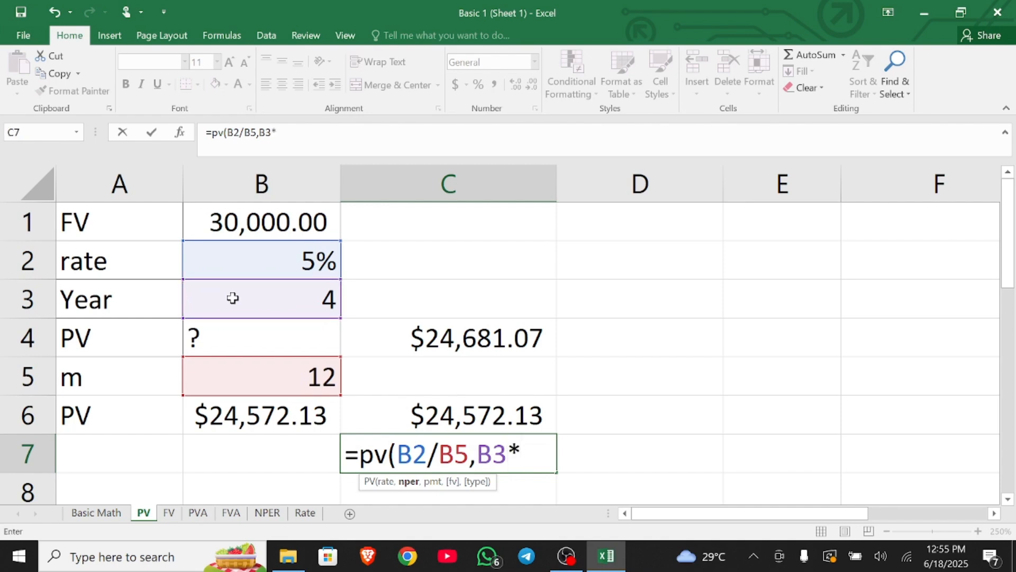
left_click(254, 379)
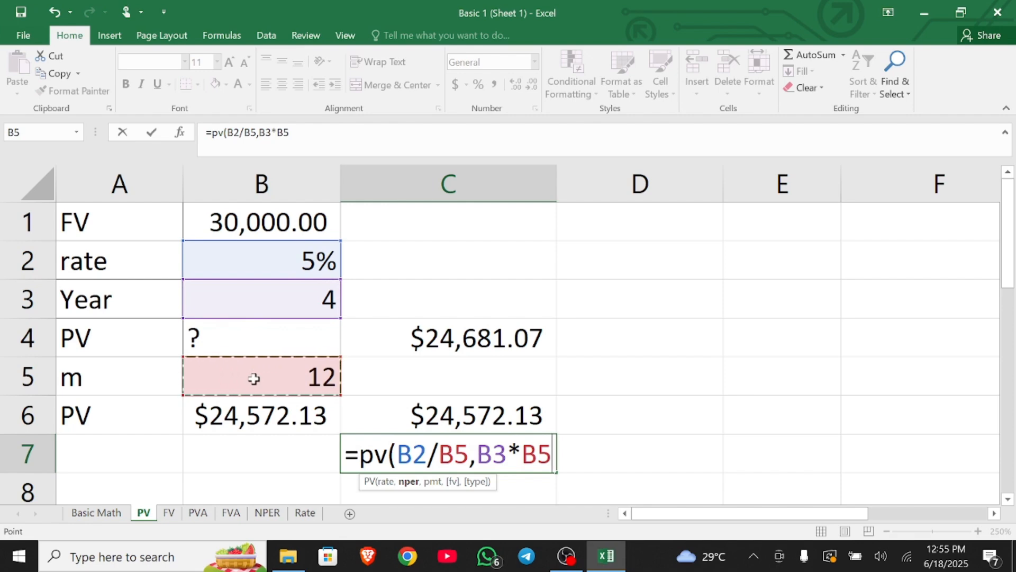
type("0")
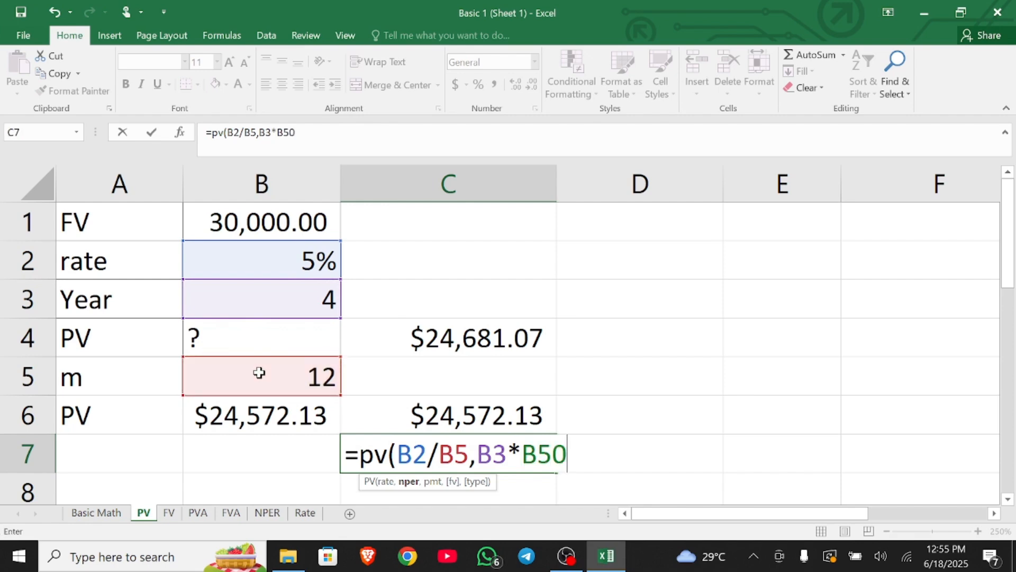
key("BackSpace")
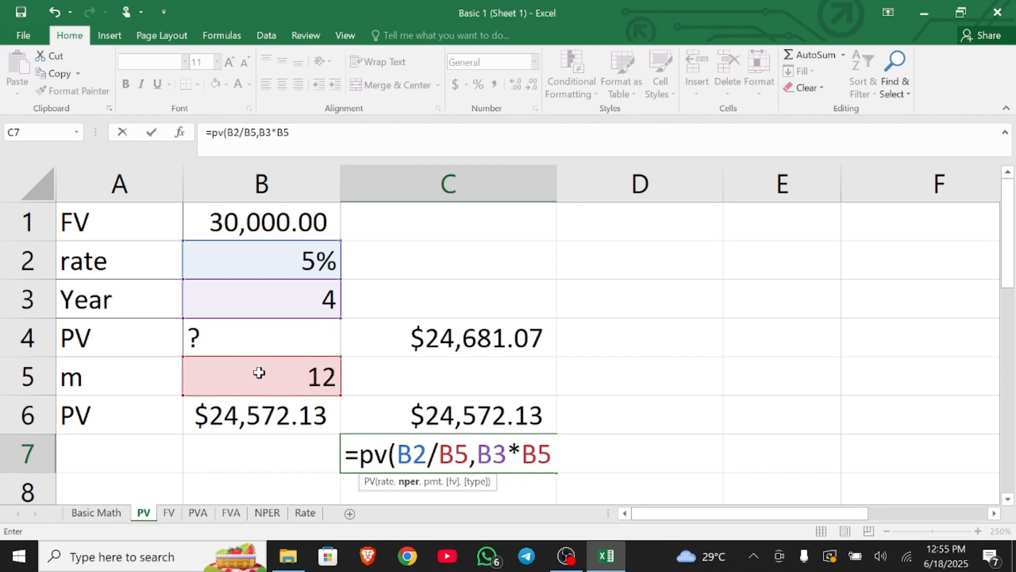
type(",0")
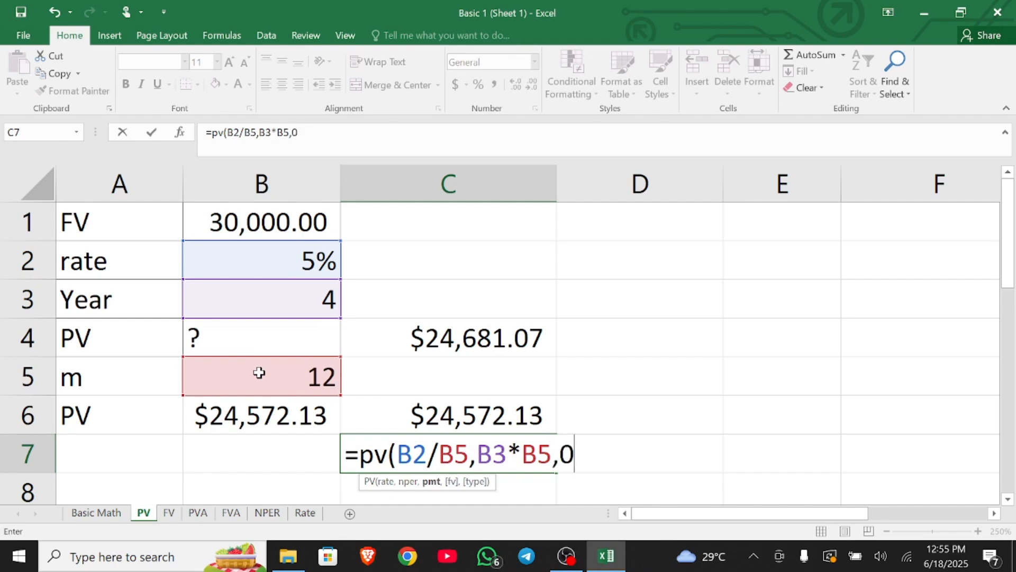
type(",-")
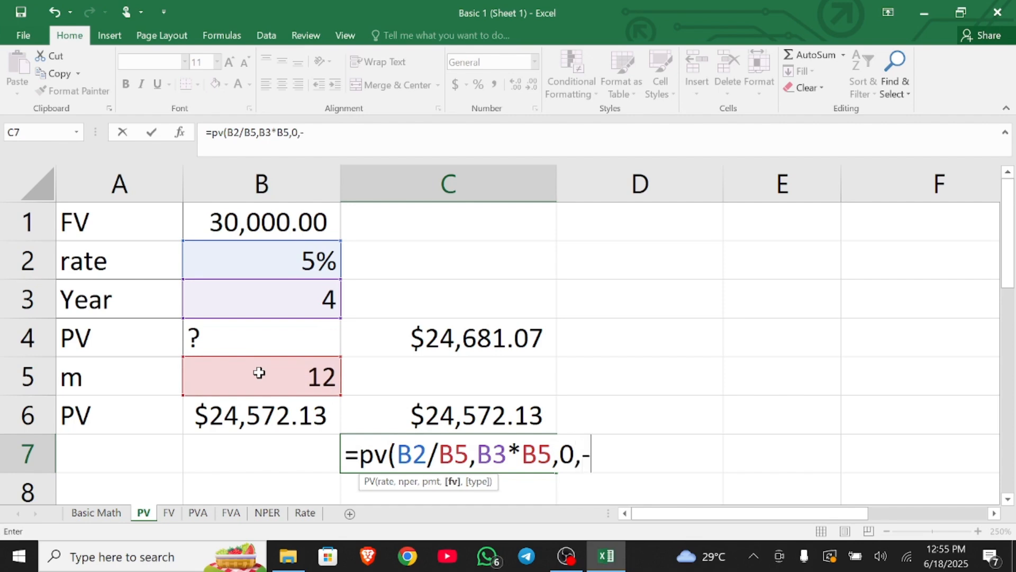
left_click(217, 227)
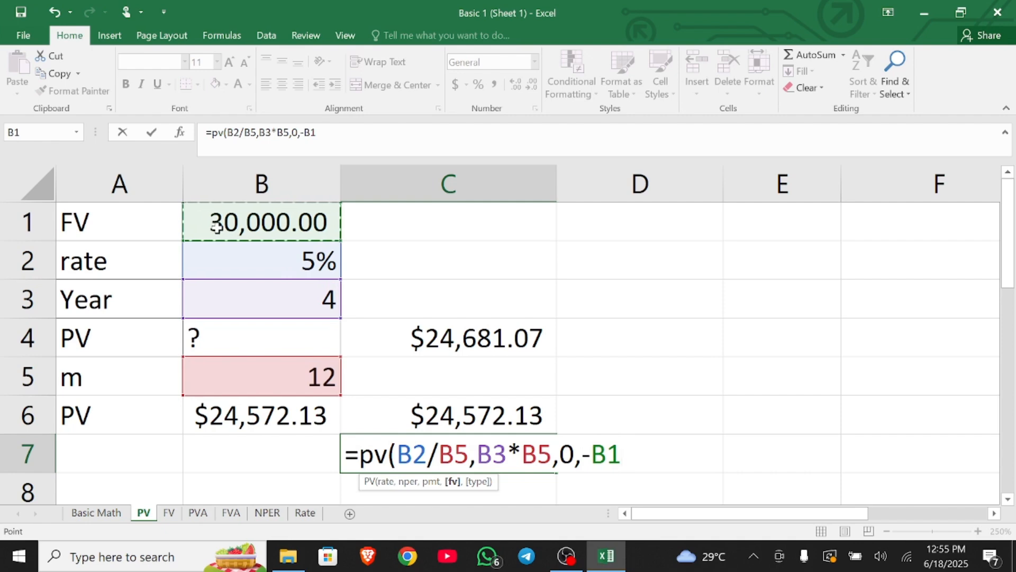
type(")")
key("Return")
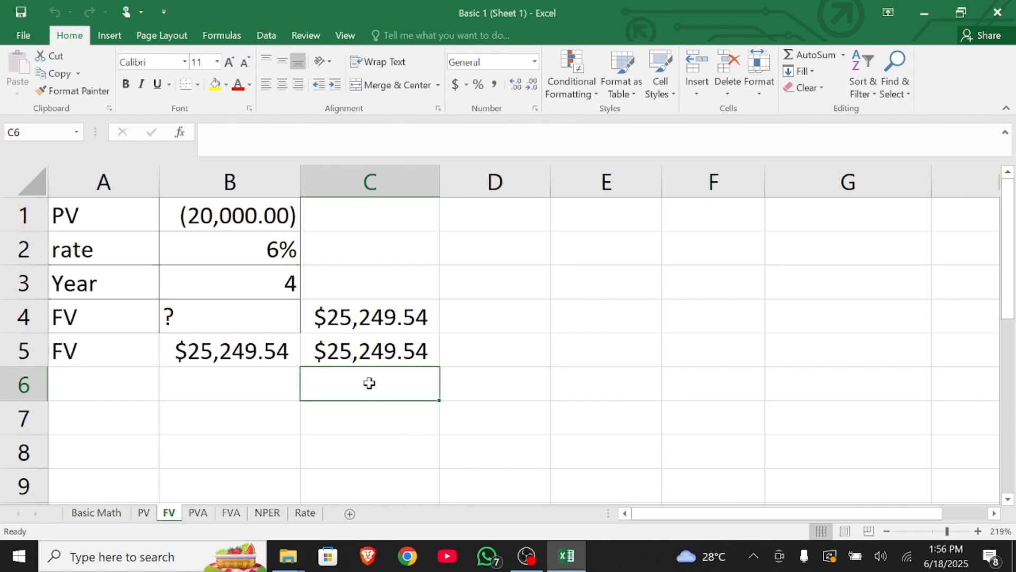
Step: Enter an FV formula in C6 of the FV worksheet using rate B2, periods B3, payment 0 and present value B1
type("=fv")
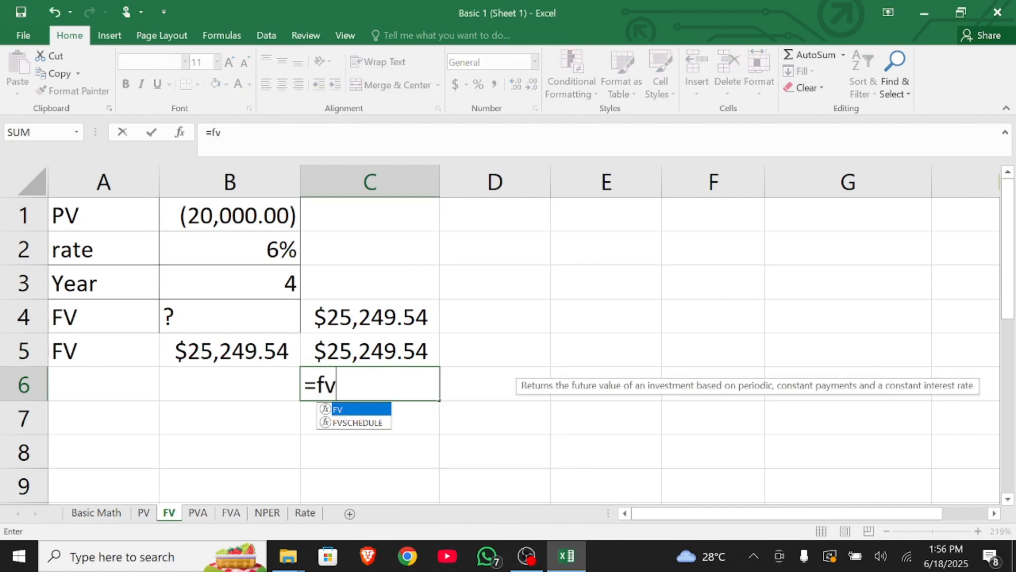
type("(")
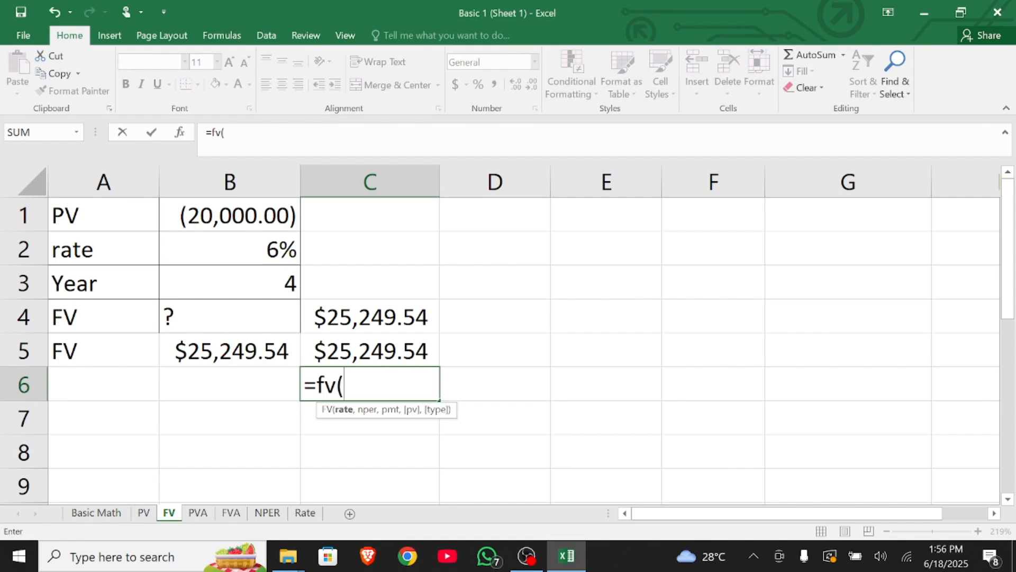
left_click(230, 248)
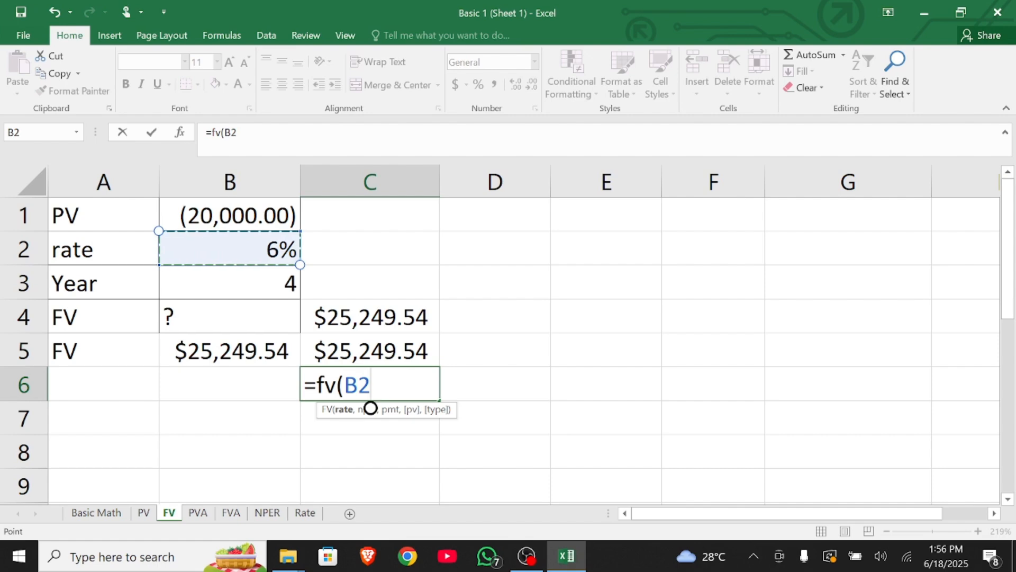
type(",")
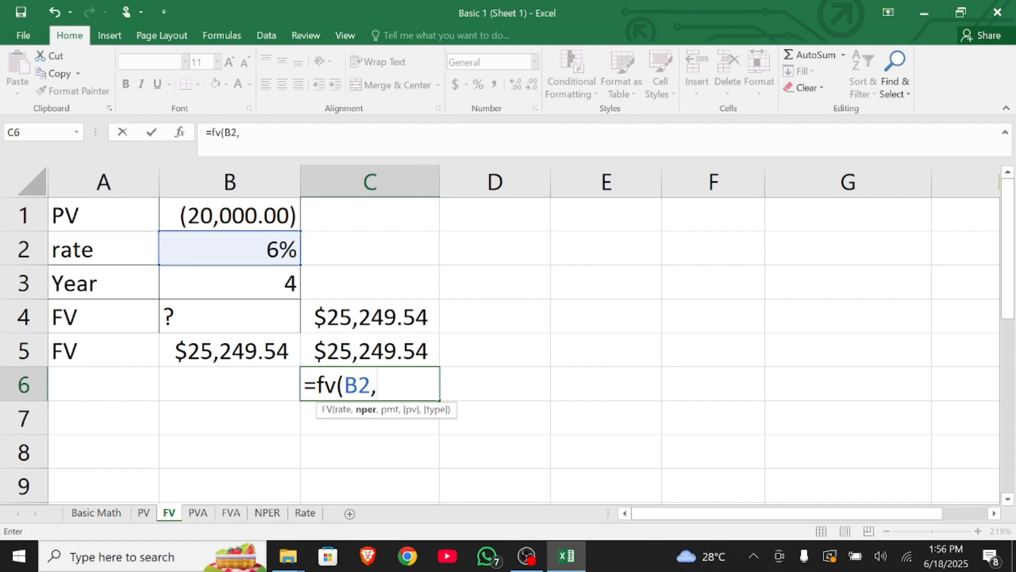
left_click(230, 283)
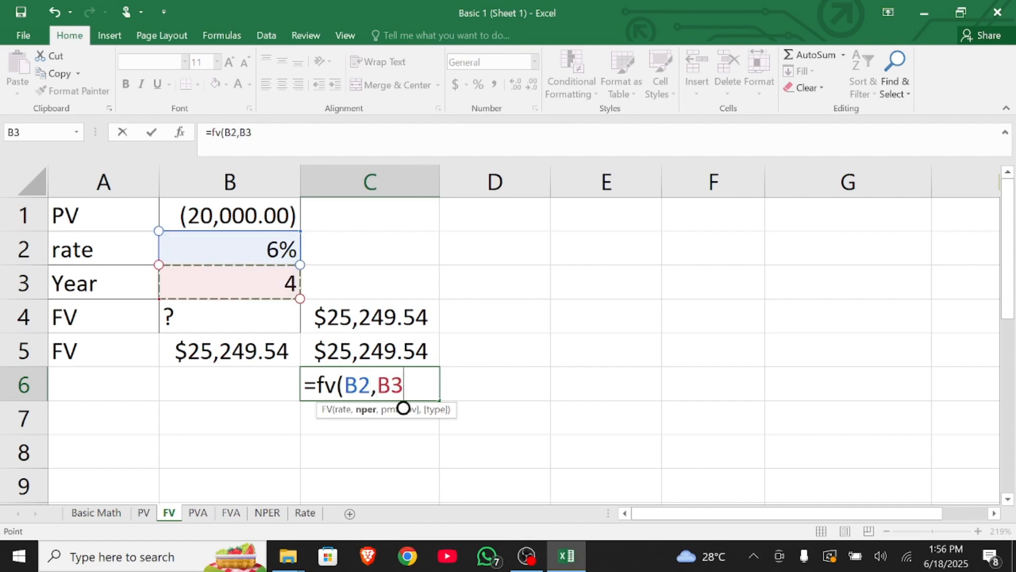
type(",")
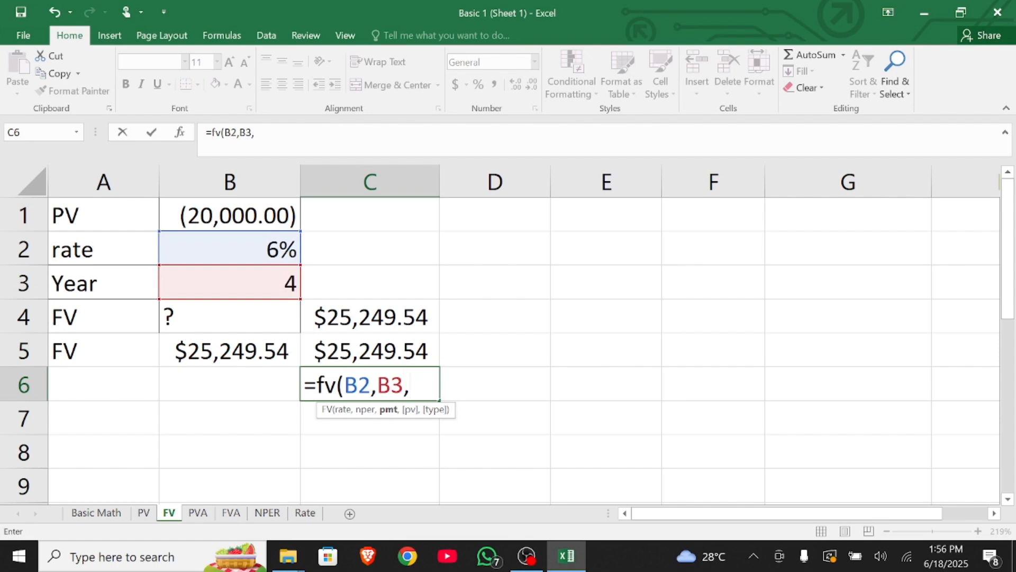
type("0,")
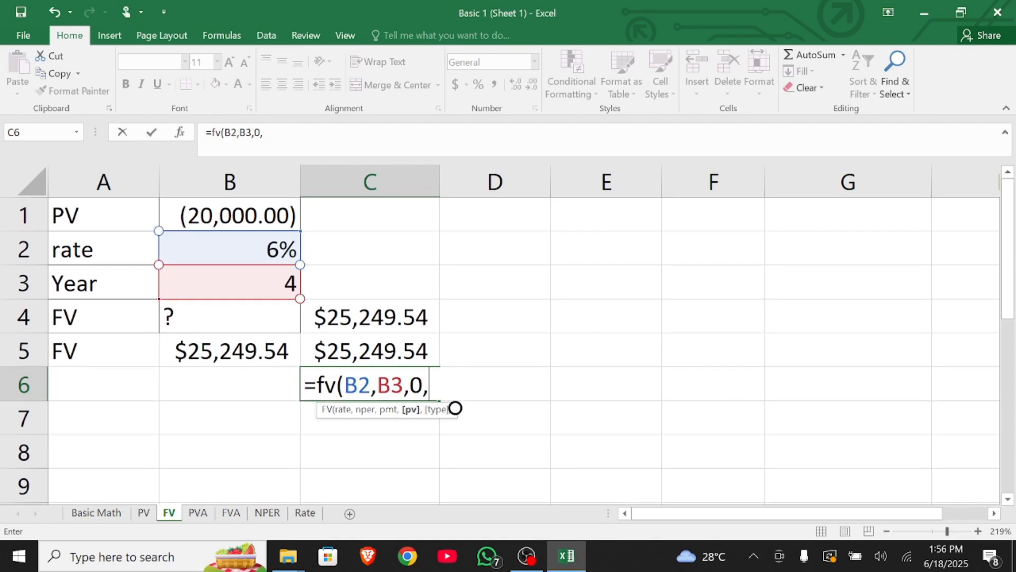
left_click(230, 216)
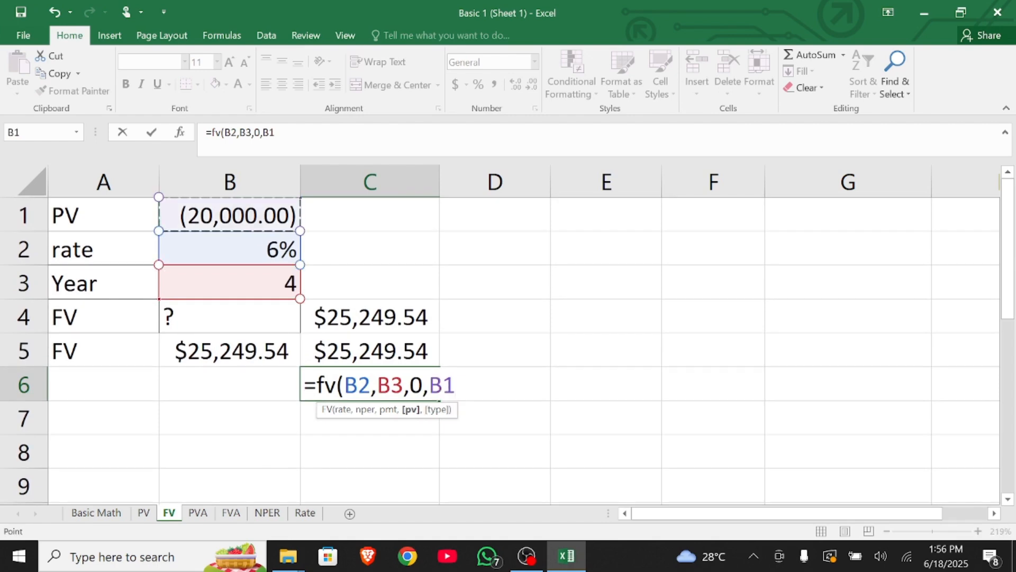
type(")")
key("Return")
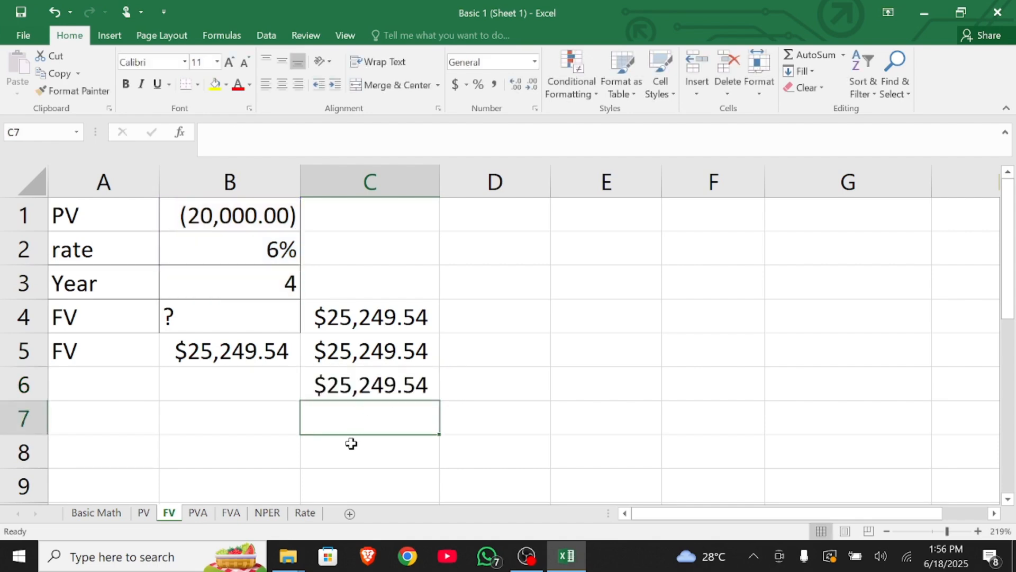
Step: Begin a PV formula in C6 of the PVA worksheet whose rate is B3 divided by B5
left_click(199, 513)
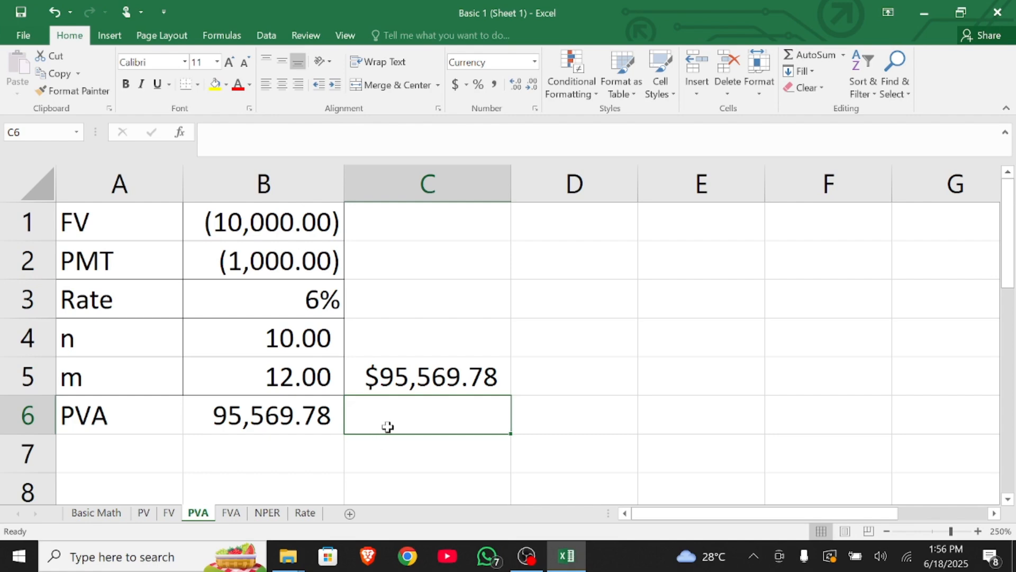
type("=")
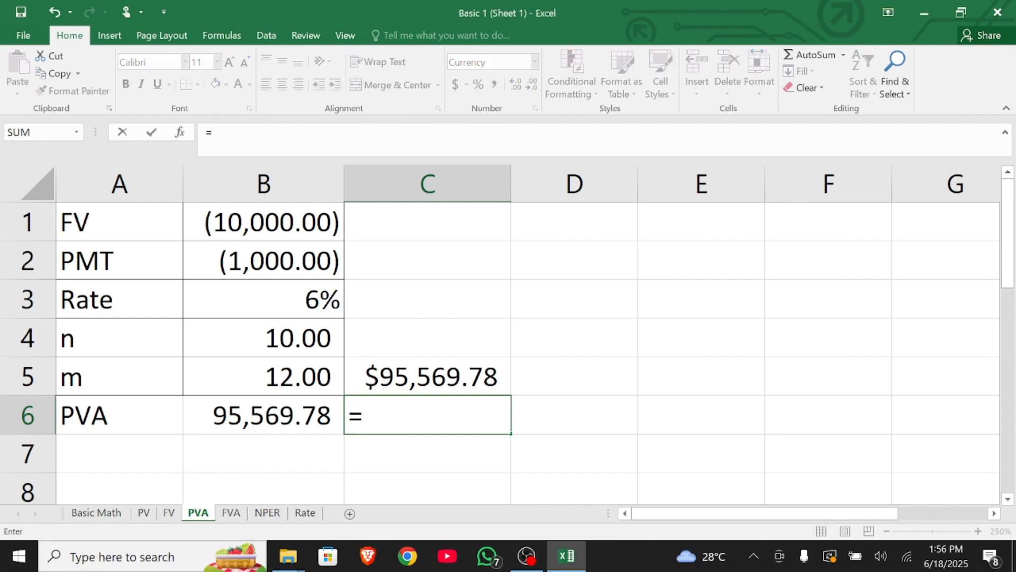
type("pv")
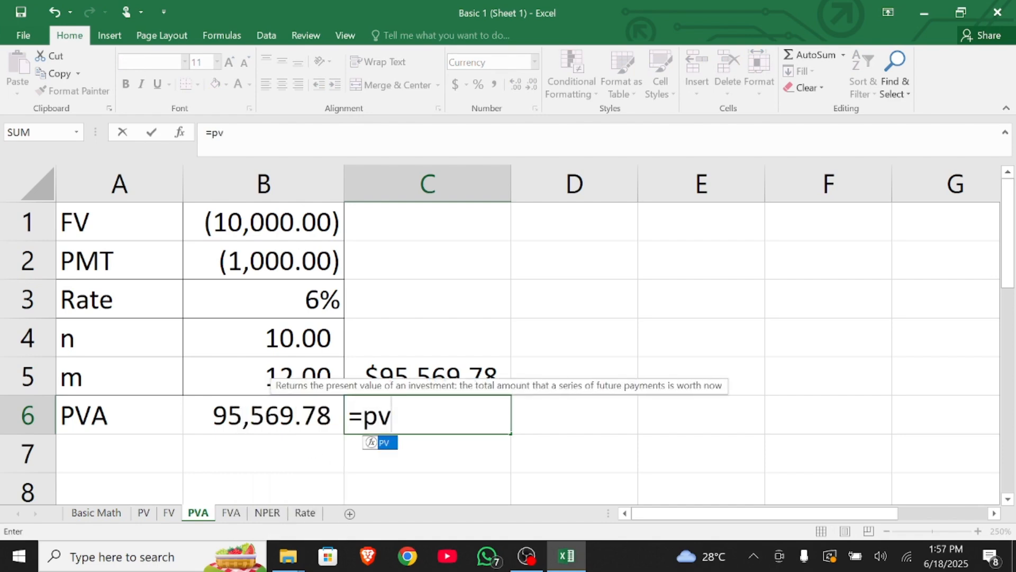
type("(")
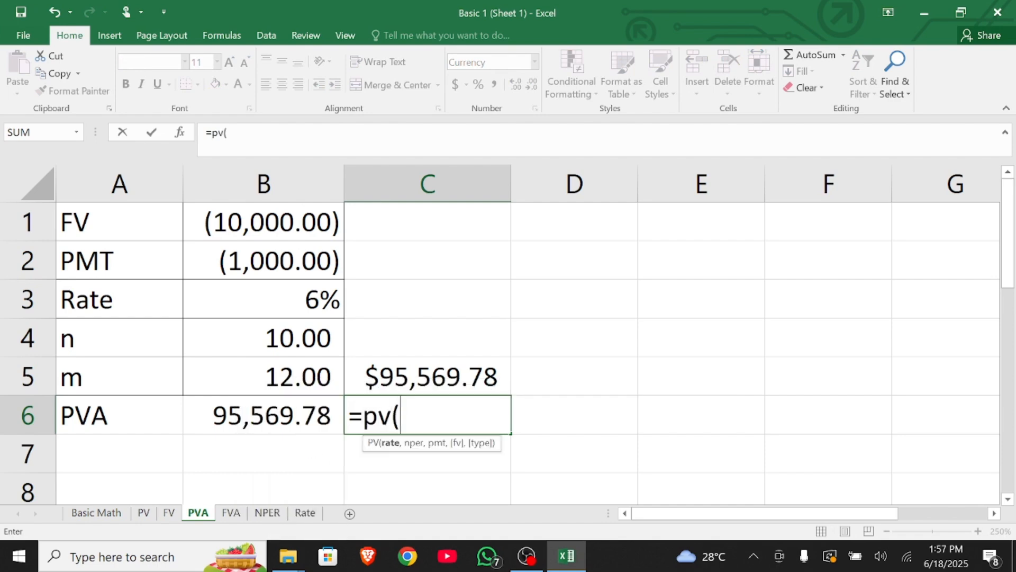
left_click(263, 300)
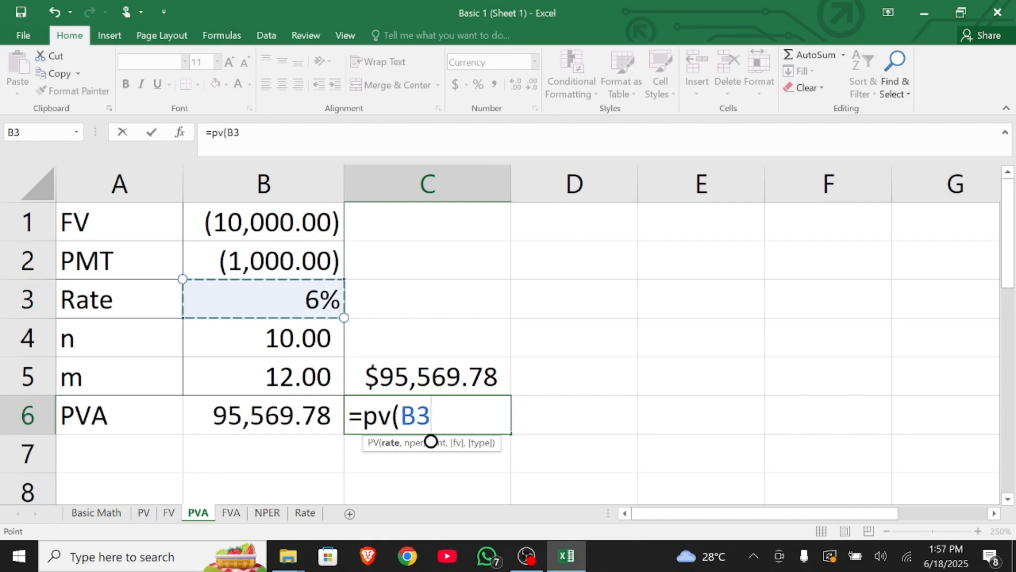
type("/")
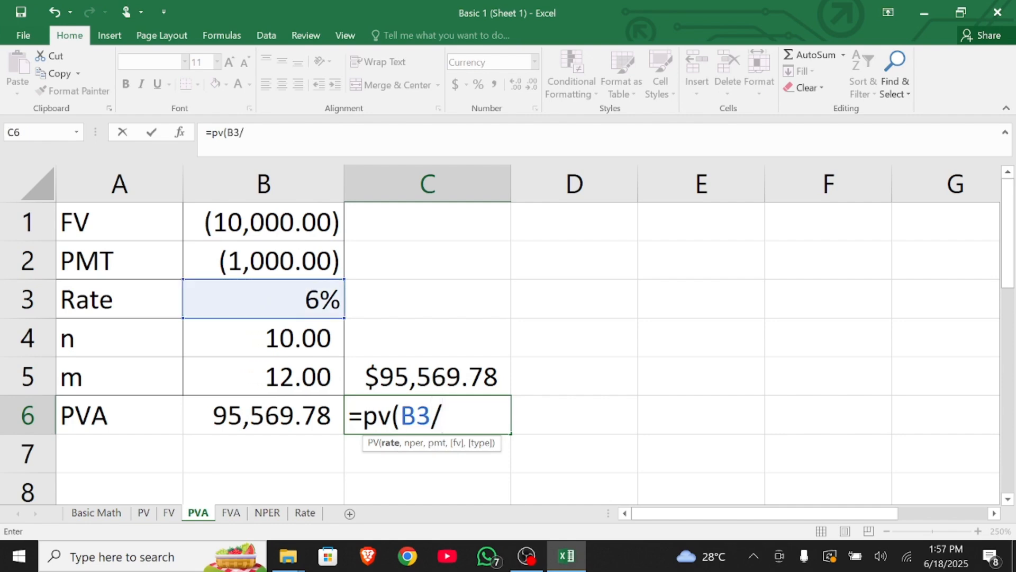
left_click(263, 376)
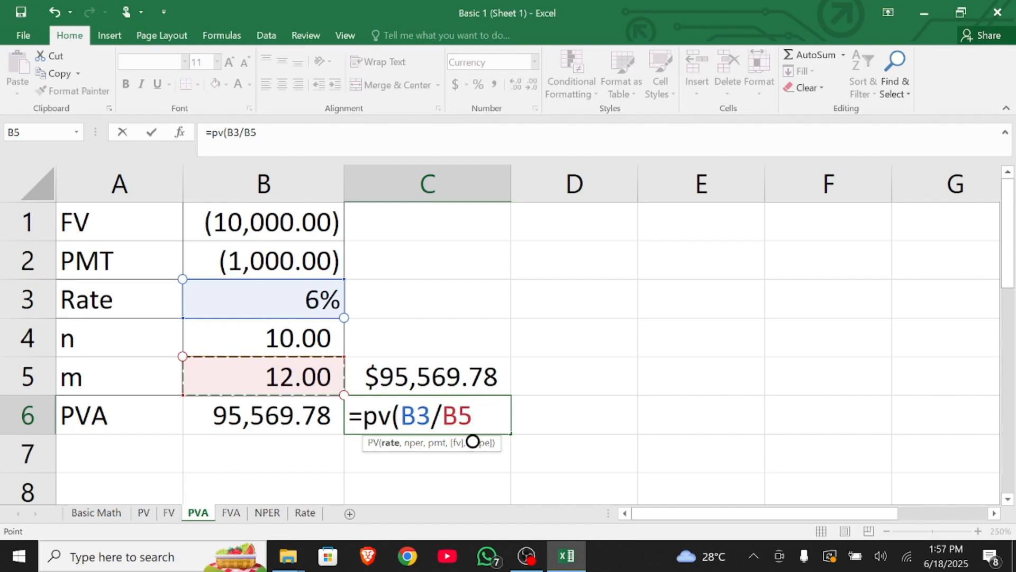
type(",")
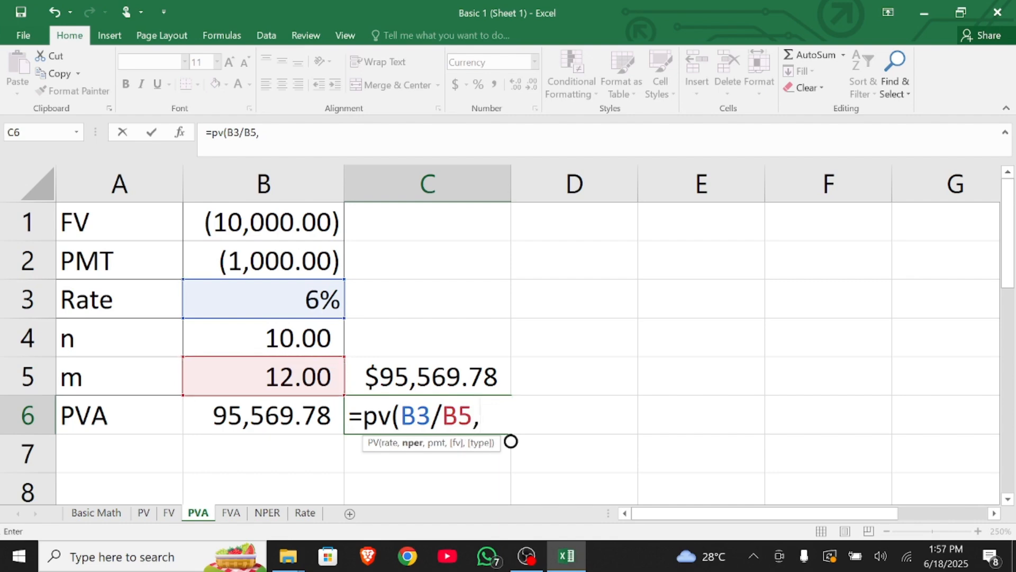
Step: Complete the PV formula in C6 with B4*B5 as the number of periods, B2 as payment and B1 as future value
left_click(263, 337)
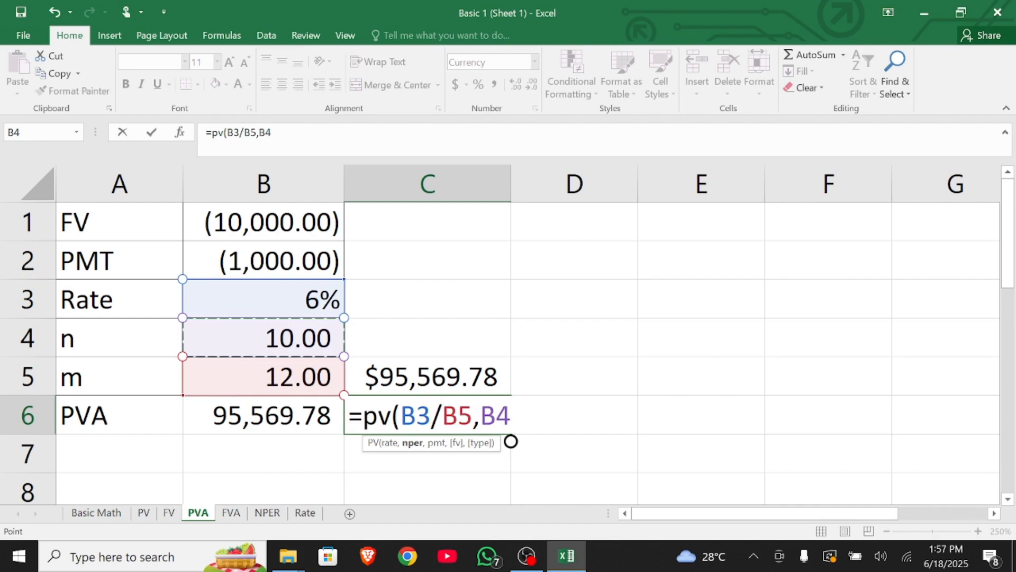
type("*")
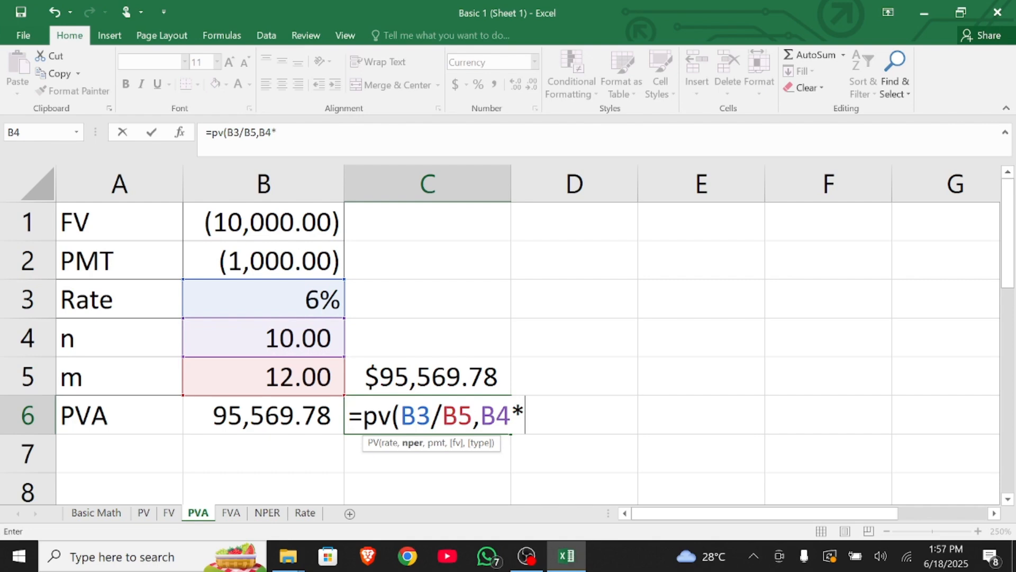
left_click(263, 375)
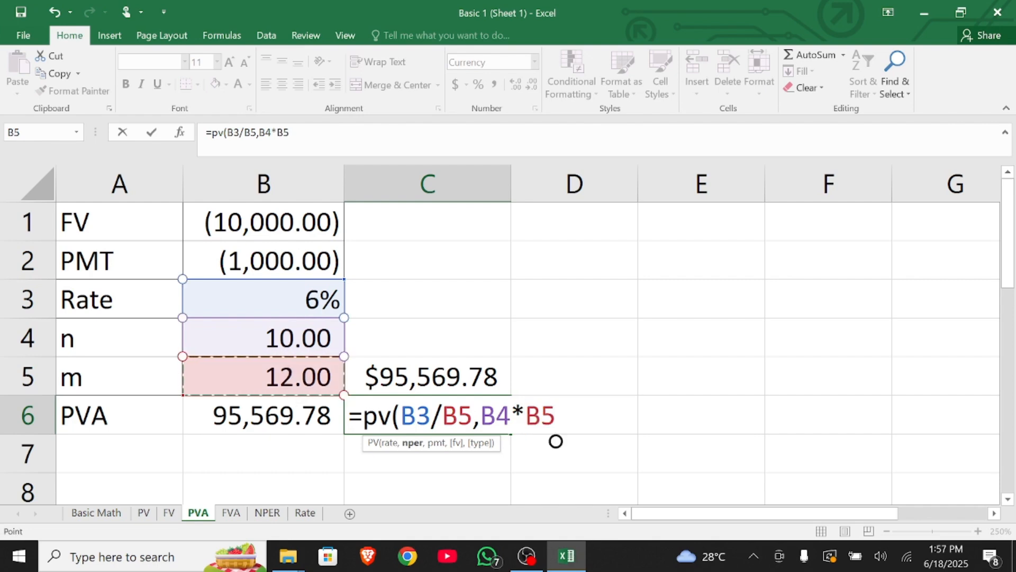
type(",")
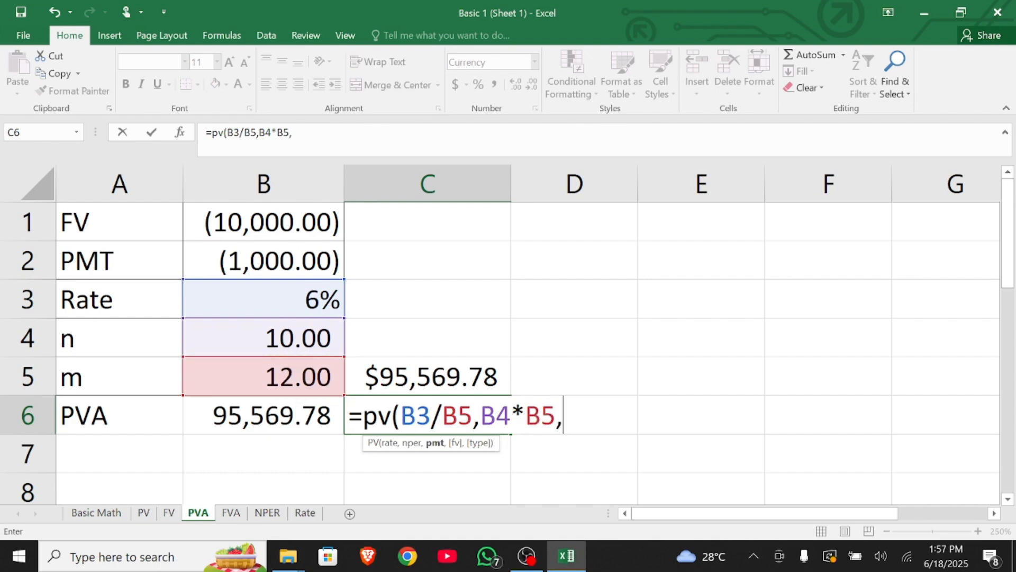
left_click(263, 260)
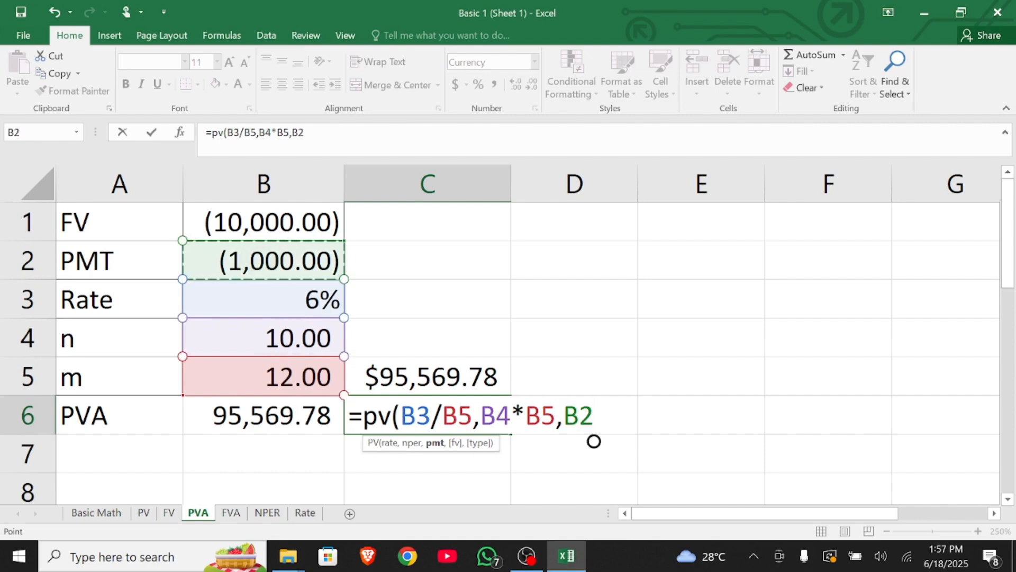
type(",")
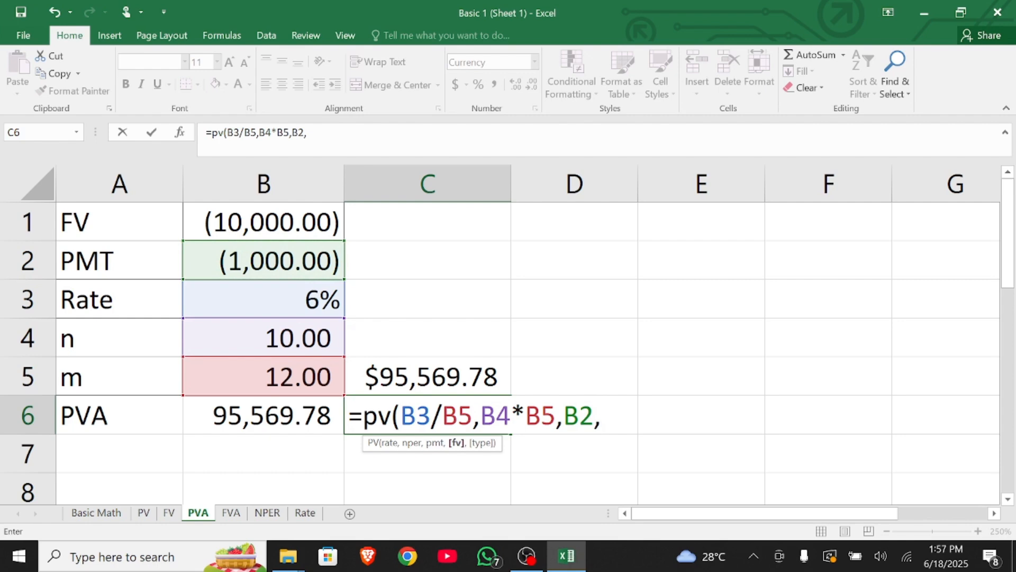
left_click(263, 222)
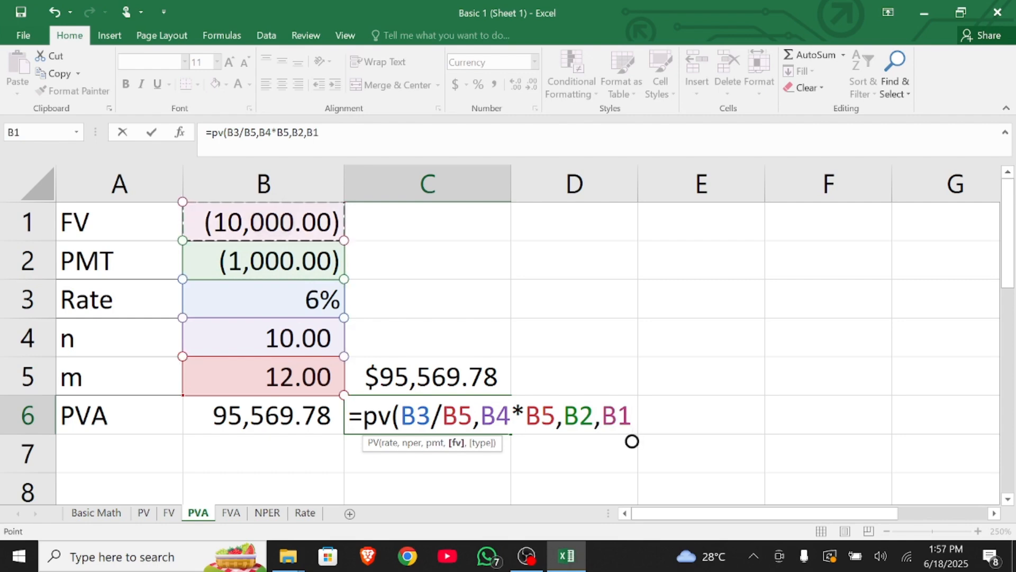
type(")")
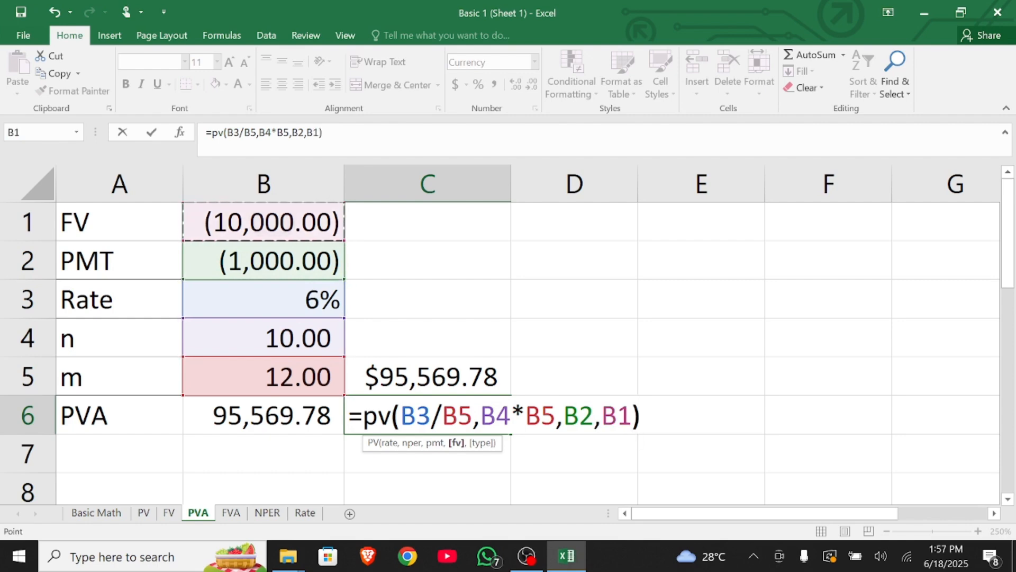
key("Return")
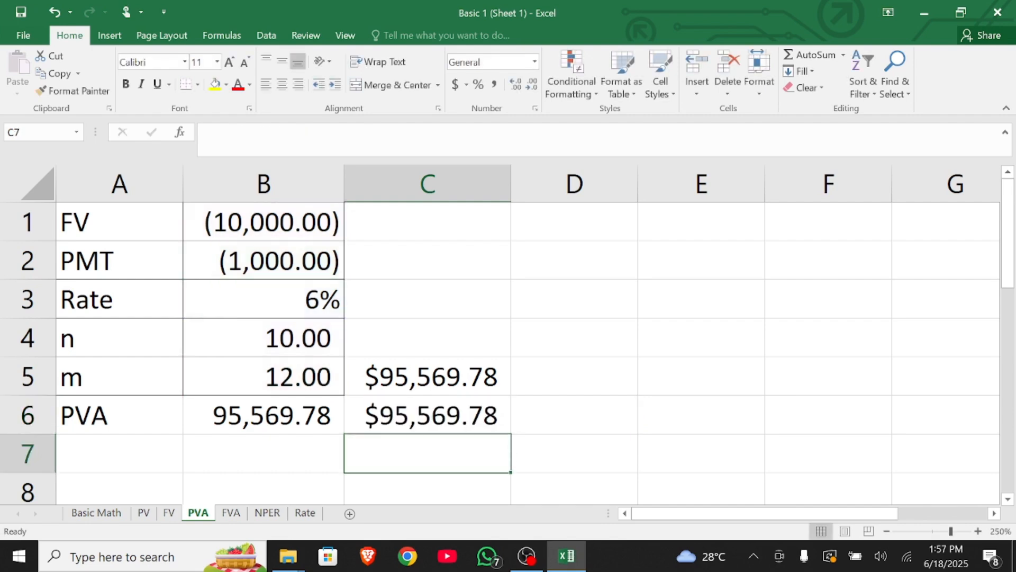
Step: Begin an FV formula in B7 of the FVA worksheet with B2 as rate and B3 as number of periods
left_click(232, 513)
scroll(238, 519, "left", 3)
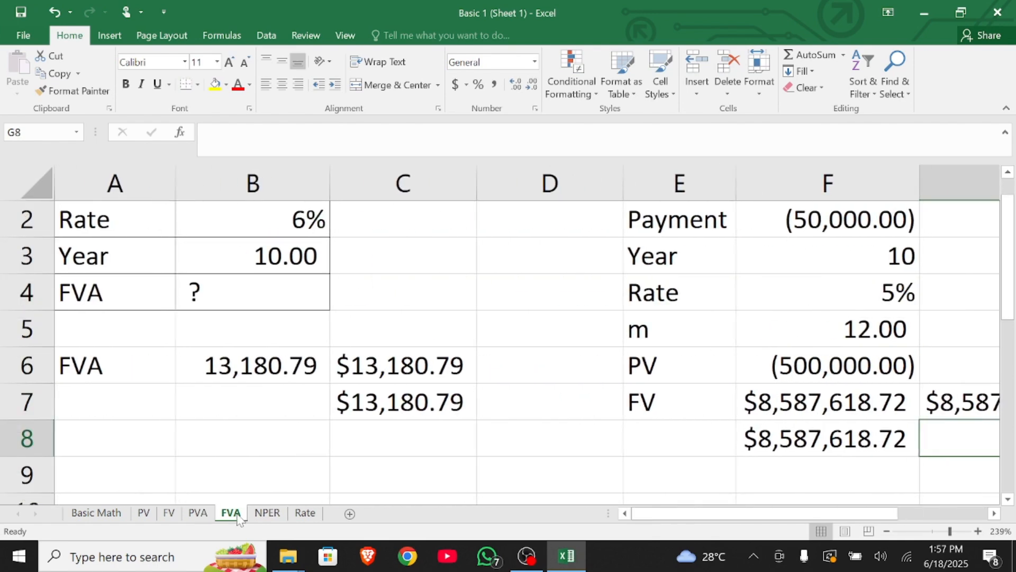
left_click(245, 413)
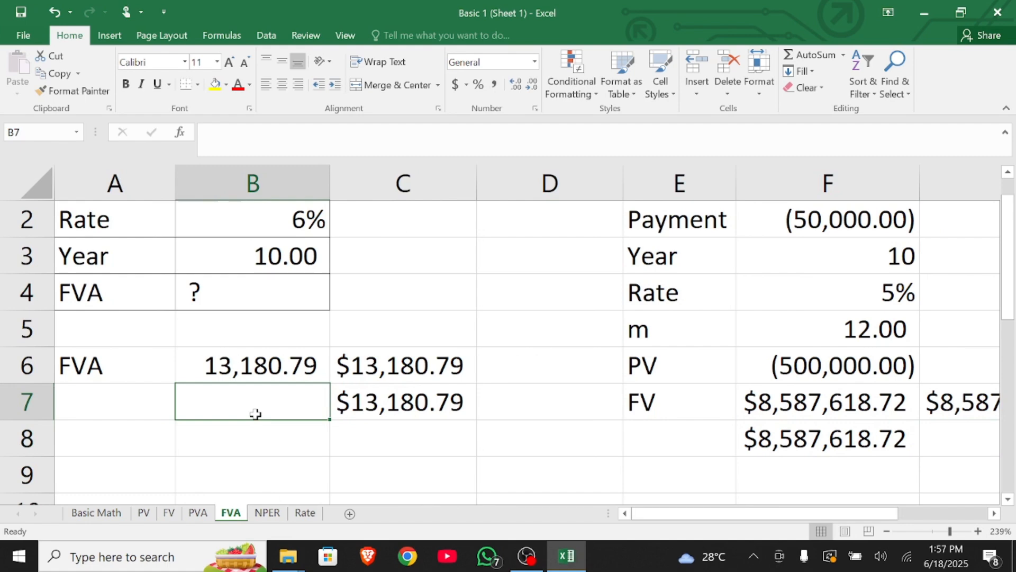
type("=")
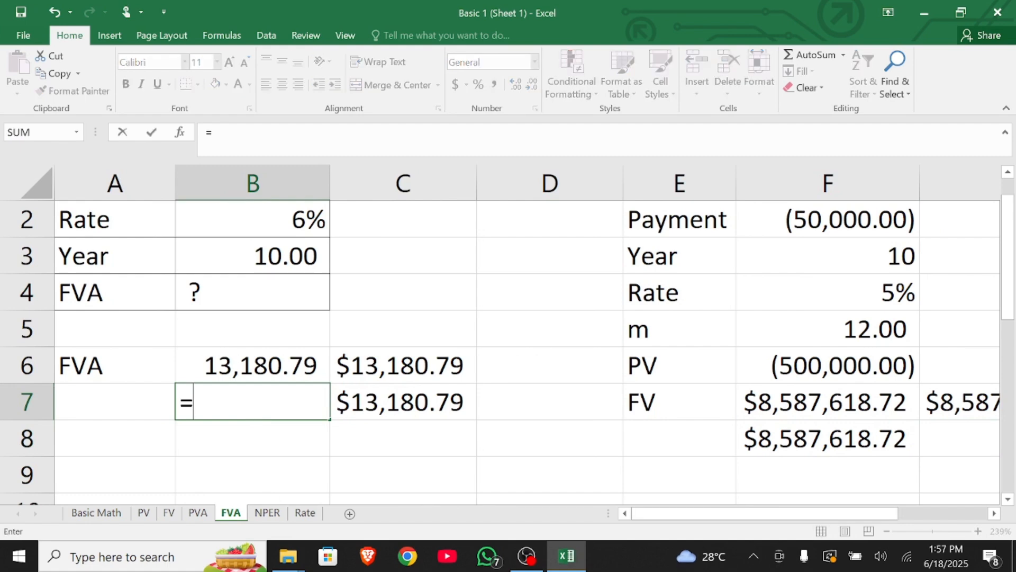
type("fv(")
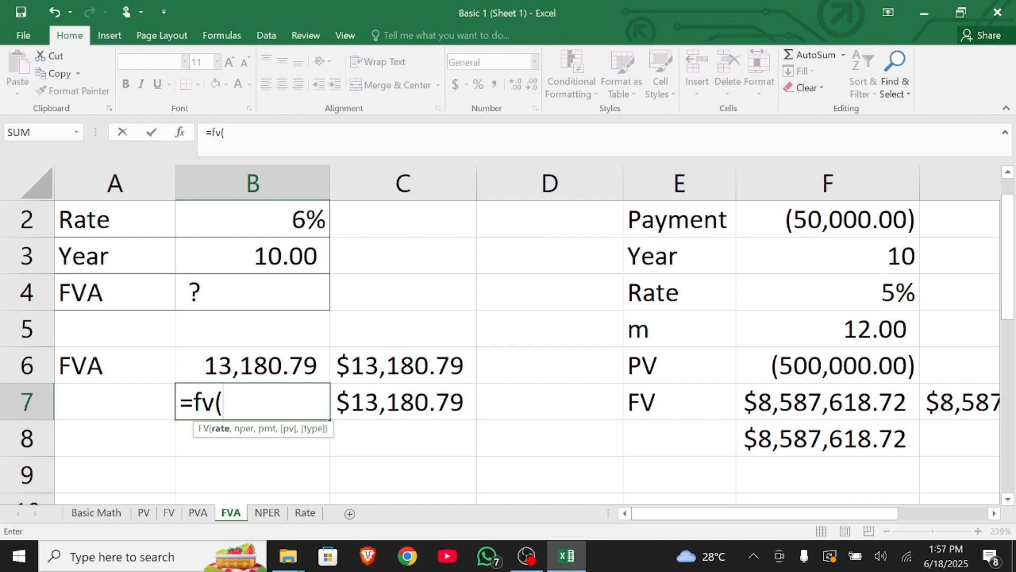
key("Up")
key("Up")
key("Up")
key("Up")
key("Up")
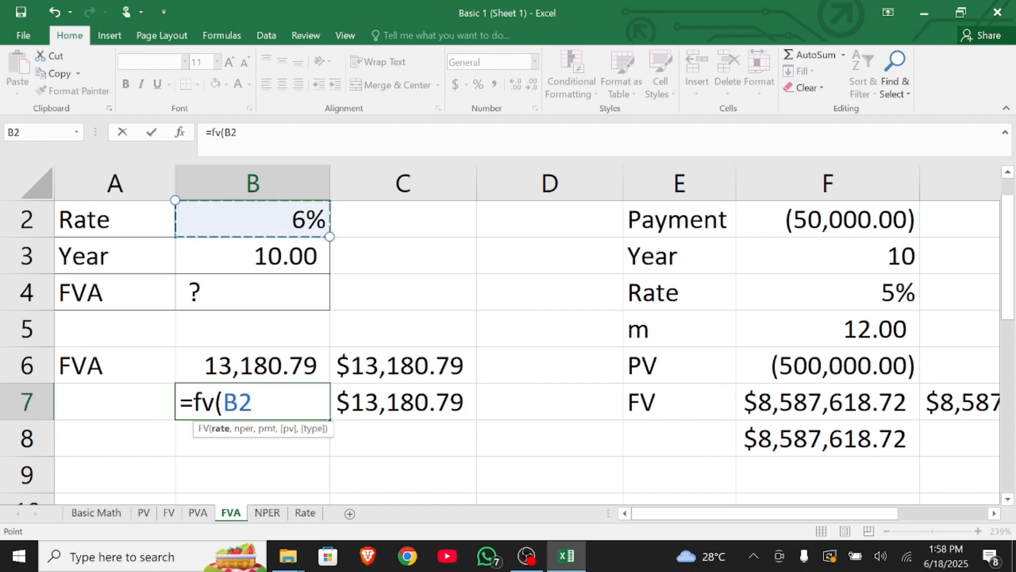
type(",")
key("Up")
key("Up")
key("Up")
key("Up")
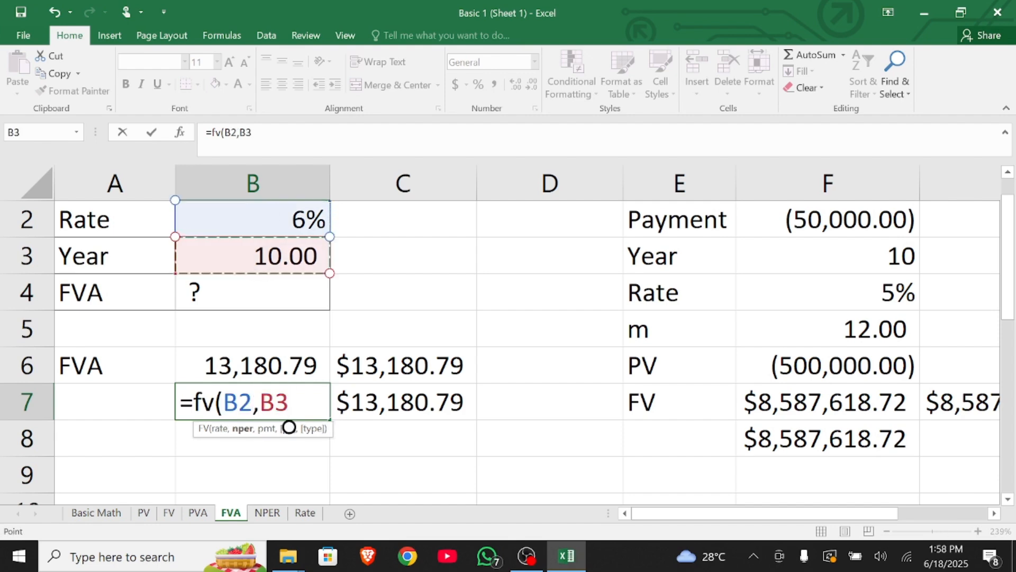
Step: Complete the FV formula in B7 with B1 as payment and 0 as present value
type(",")
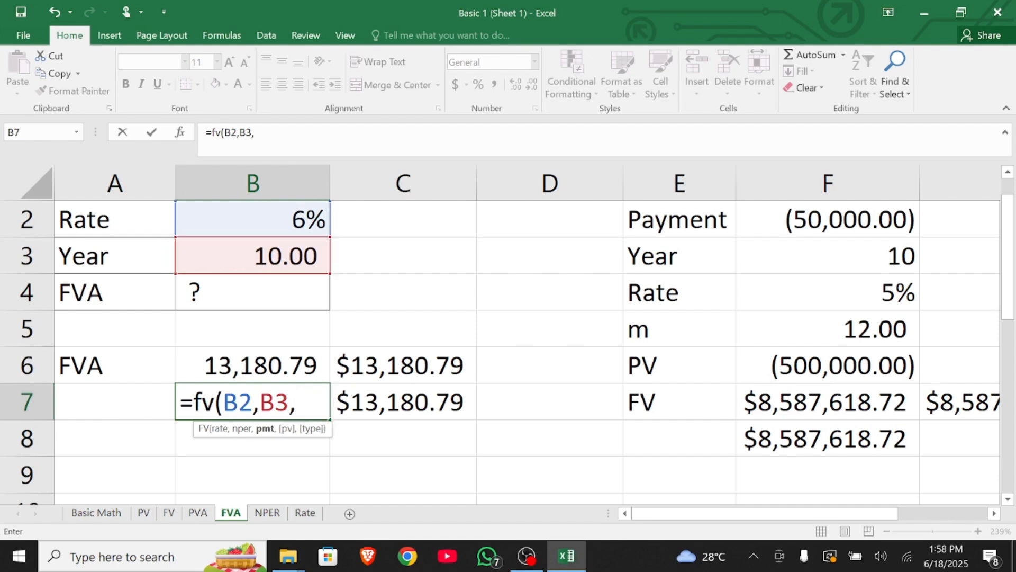
scroll(295, 460, "up", 1)
key("Up")
key("Up")
key("Up")
key("Up")
key("Up")
key("Up")
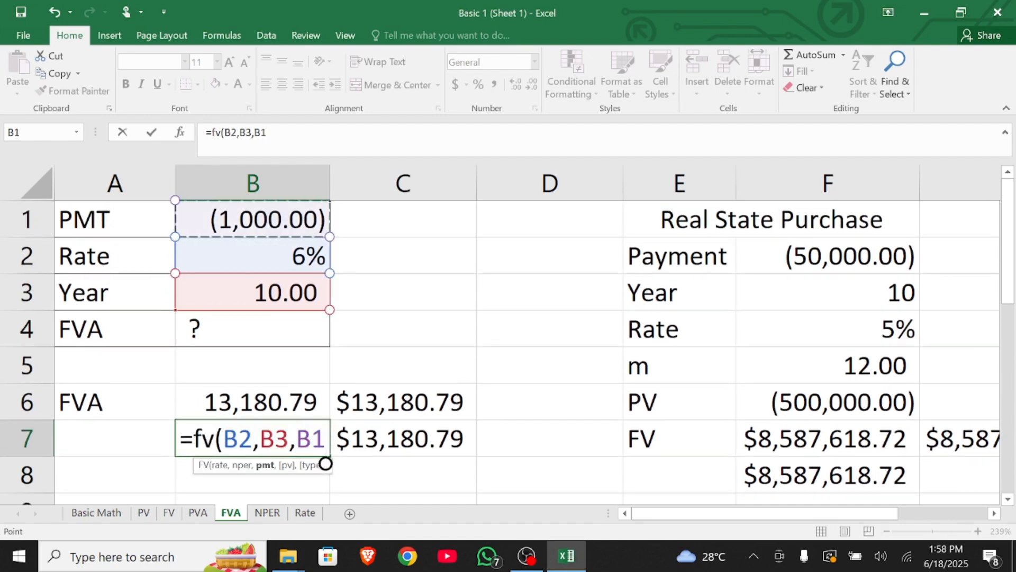
type(",")
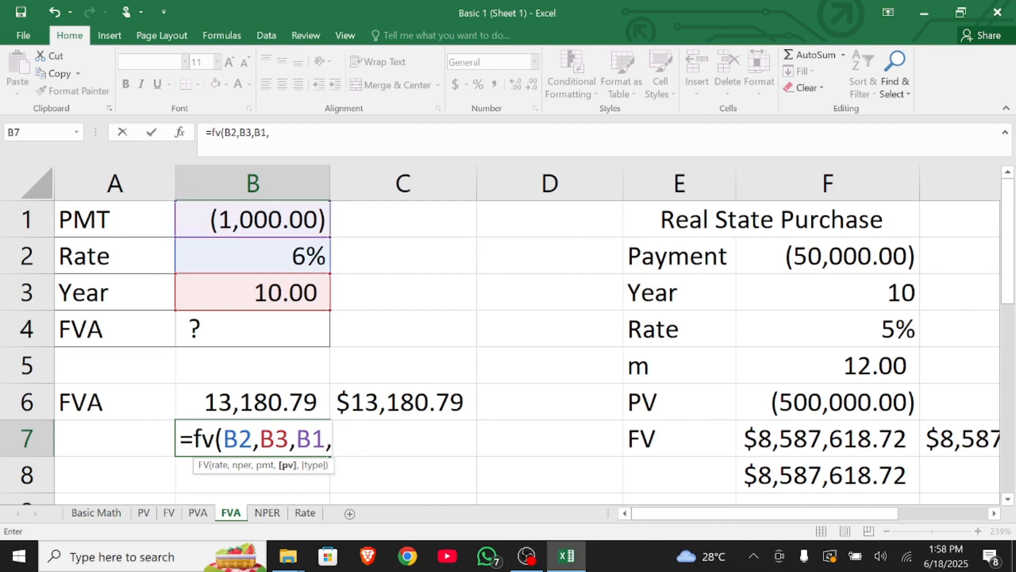
type("0)")
key("Return")
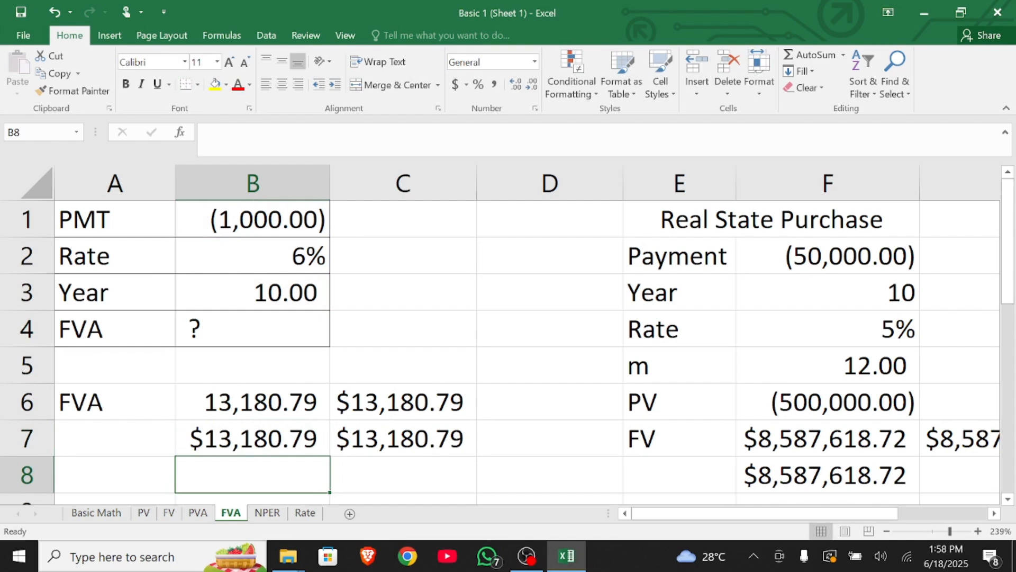
Step: Begin an FV formula in G8 beside the Real State Purchase table with F4 divided by F5 as the rate
scroll(529, 333, "right", 3)
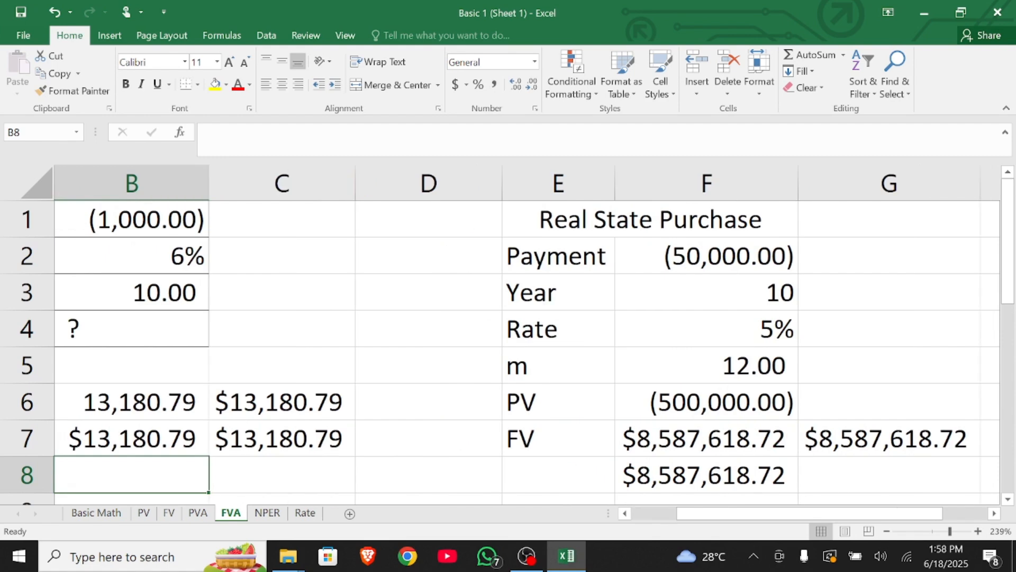
scroll(529, 333, "left", 3)
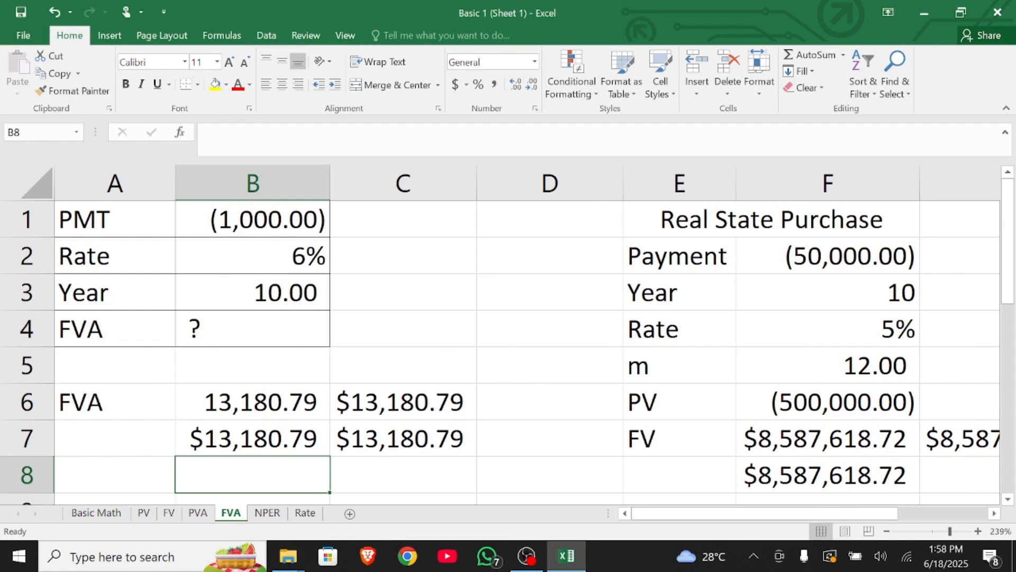
scroll(529, 334, "right", 8)
scroll(530, 333, "left", 6)
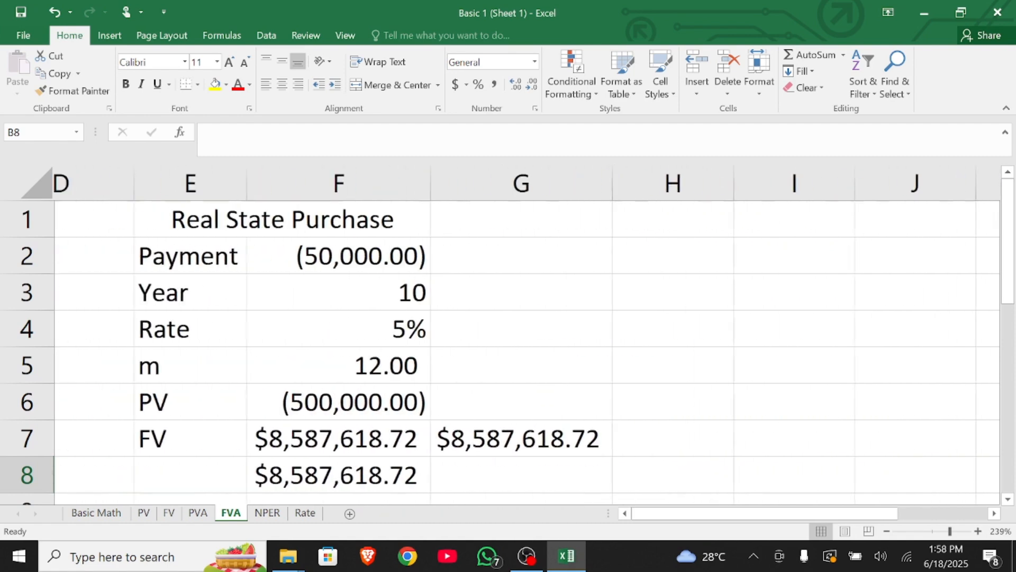
scroll(530, 333, "left", 3)
scroll(529, 334, "right", 3)
scroll(530, 333, "down", 2)
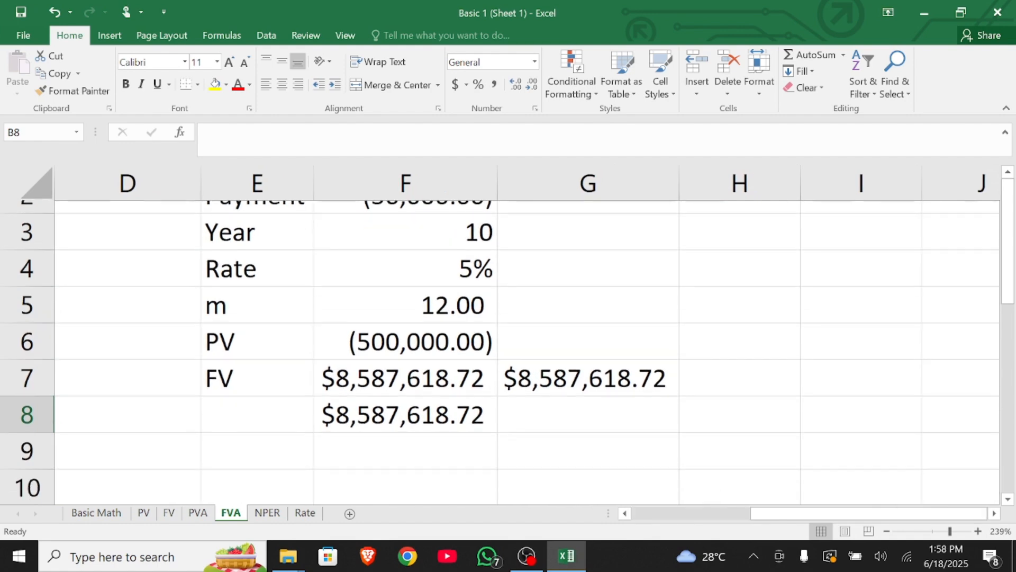
left_click(561, 401)
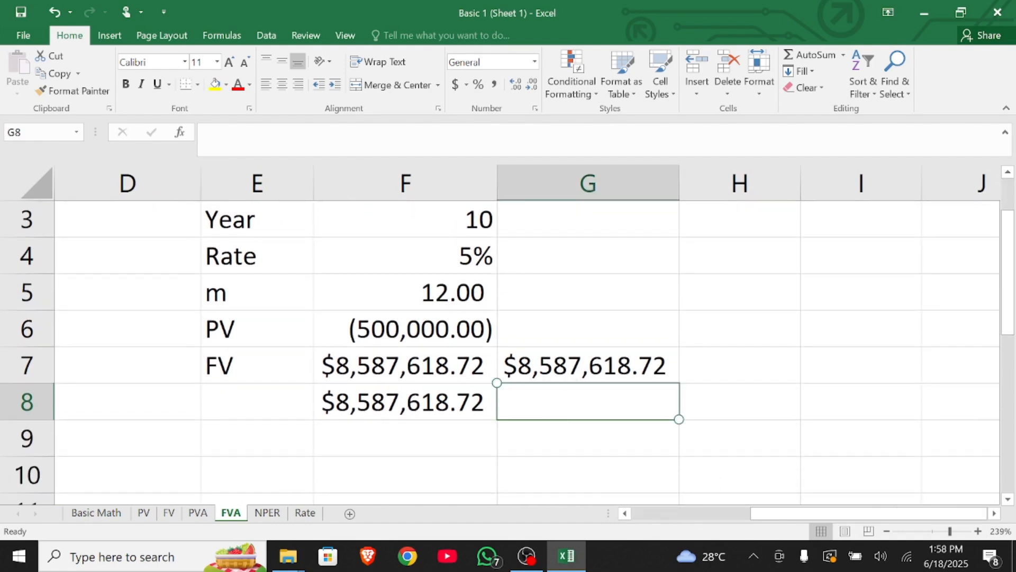
type("=fv")
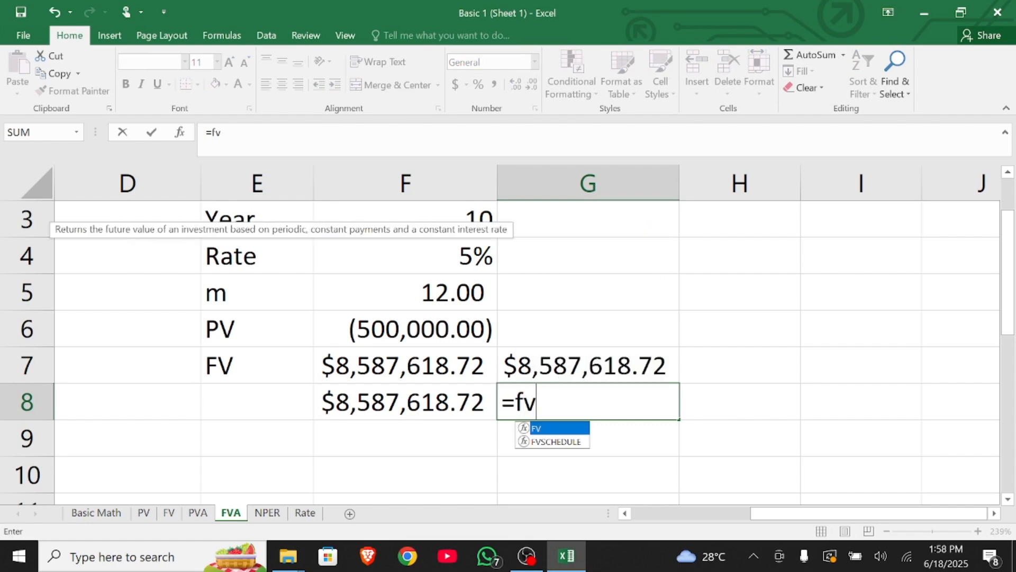
type("(")
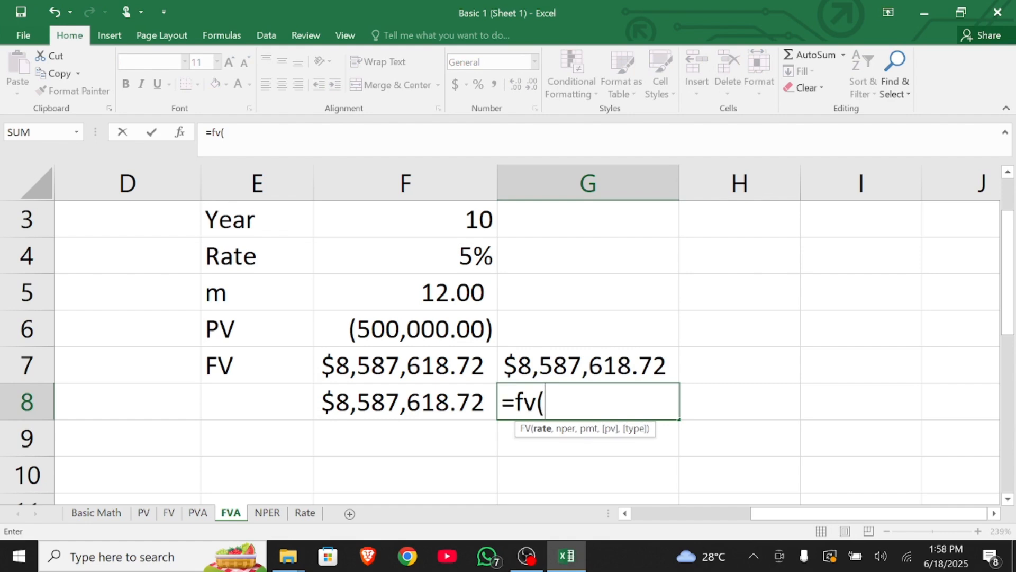
key("Left")
key("Up")
key("Up")
key("Up")
key("Up")
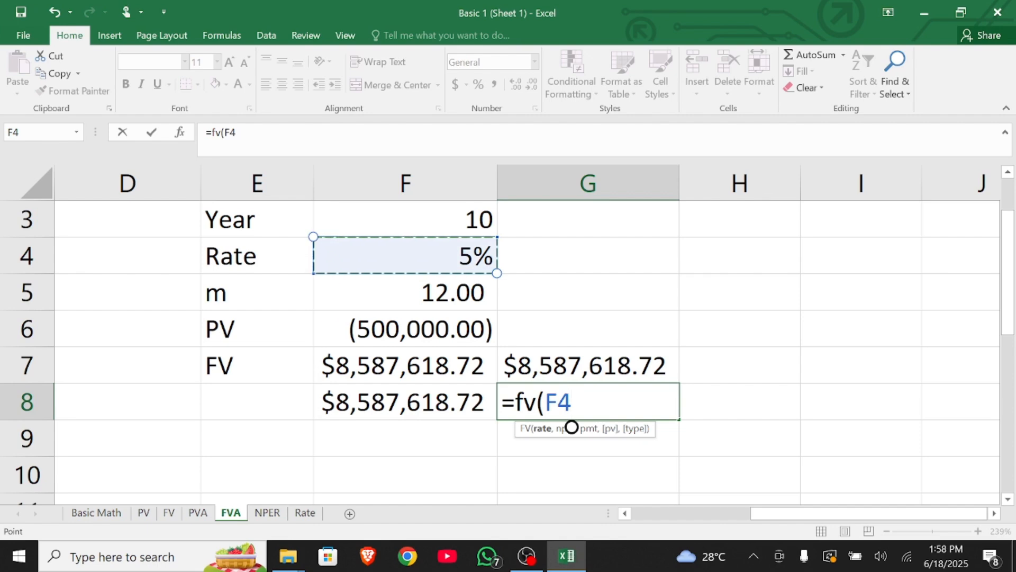
type("/")
key("Left")
key("Up")
key("Up")
key("Up")
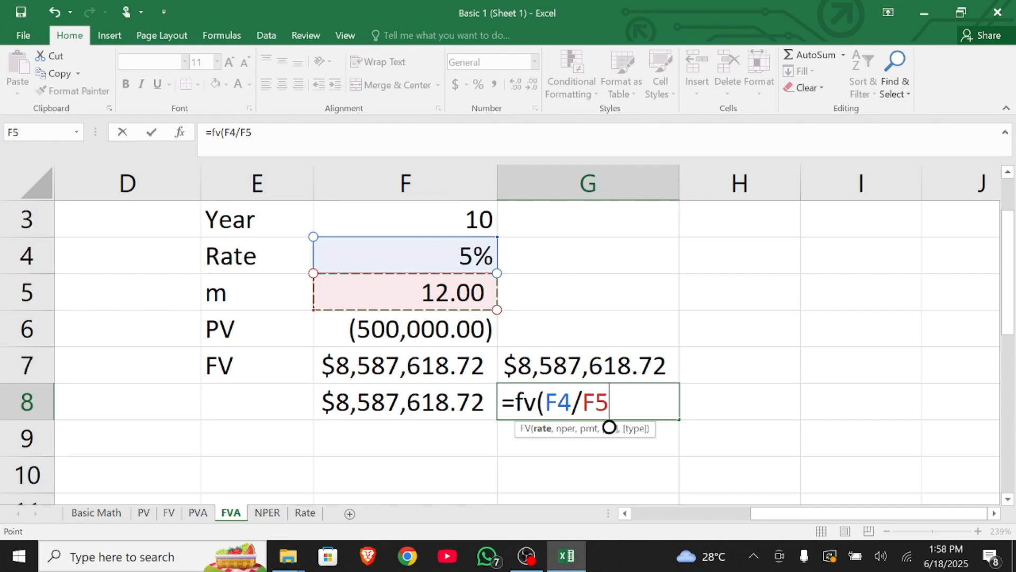
Step: Add F3*F5 as the number of periods in the FV formula in G8
type(",")
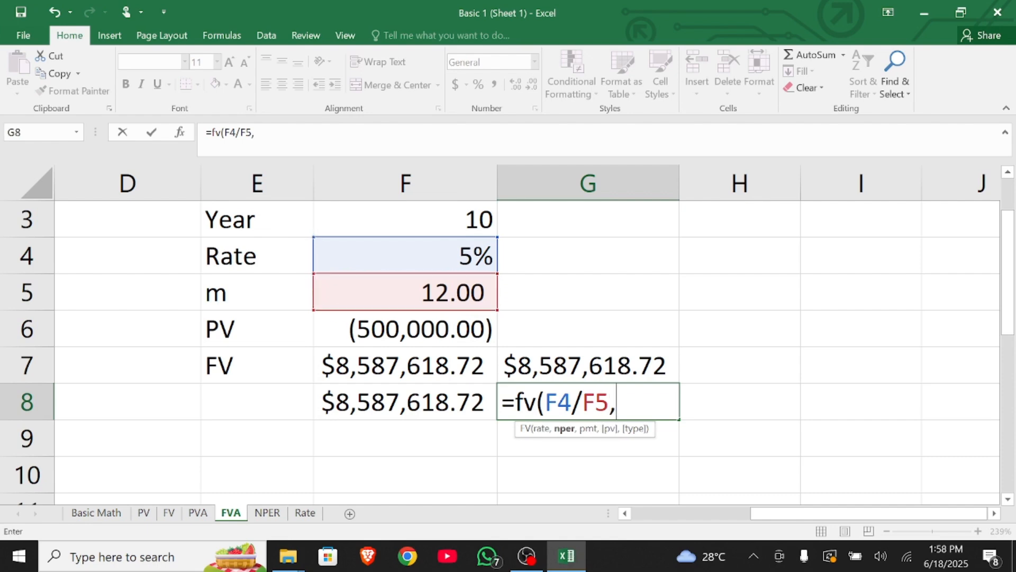
key("Left")
key("Up")
key("Up")
key("Up")
key("Up")
key("Up")
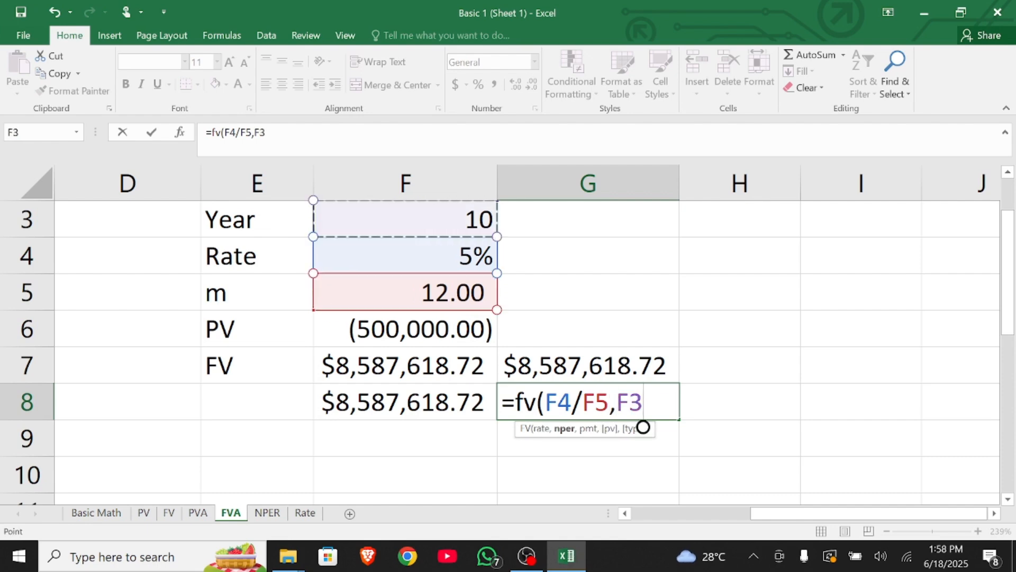
type("*")
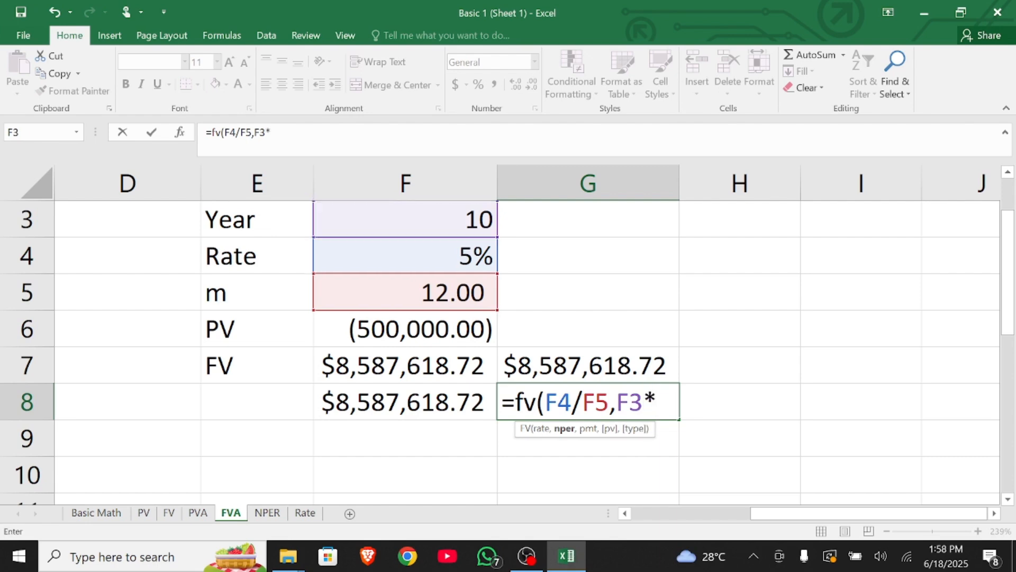
key("Left")
key("Up")
key("Up")
key("Up")
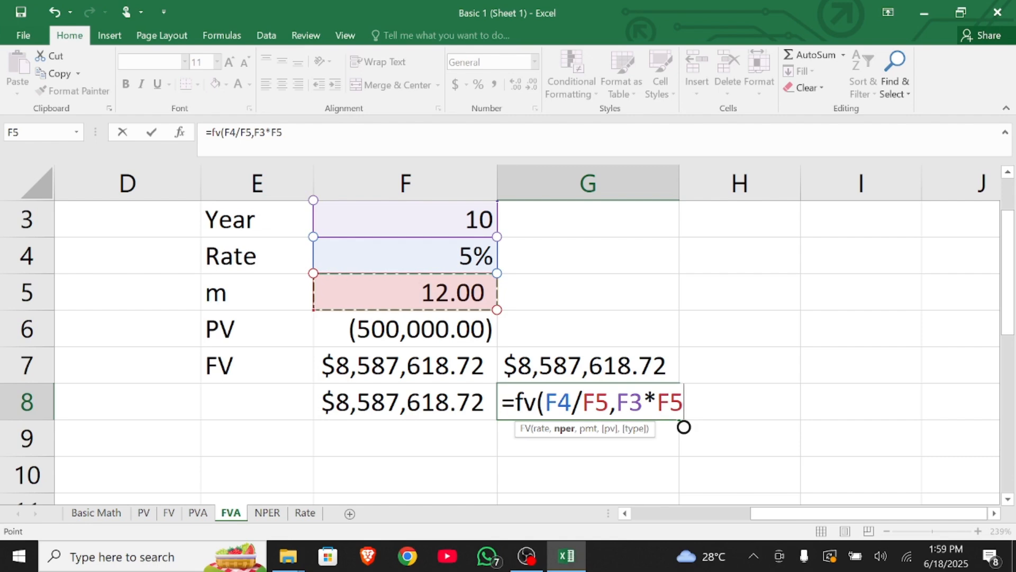
Step: Add the Payment cell F2 as the payment argument of the FV formula in G8
type(",")
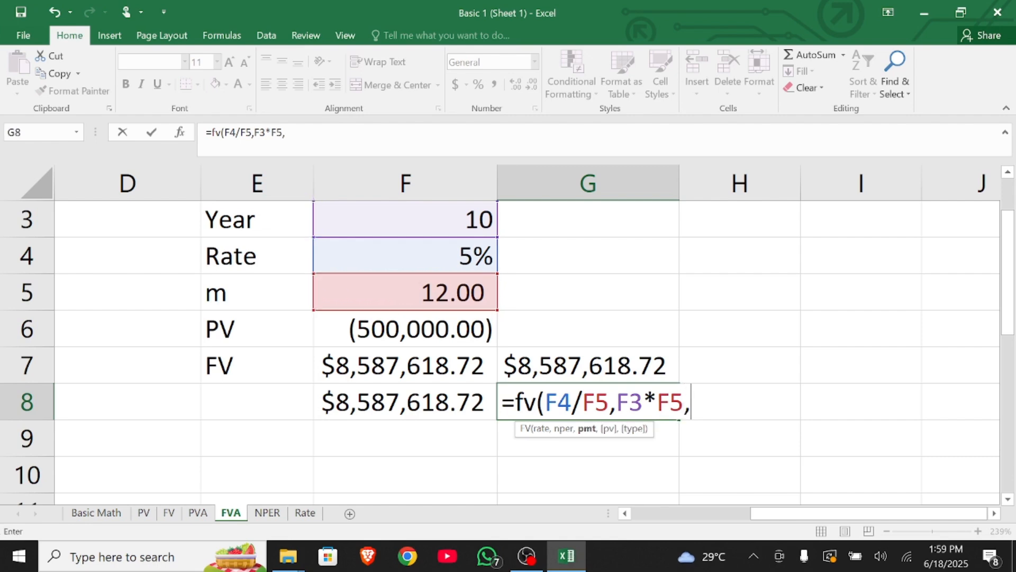
scroll(691, 500, "up", 1)
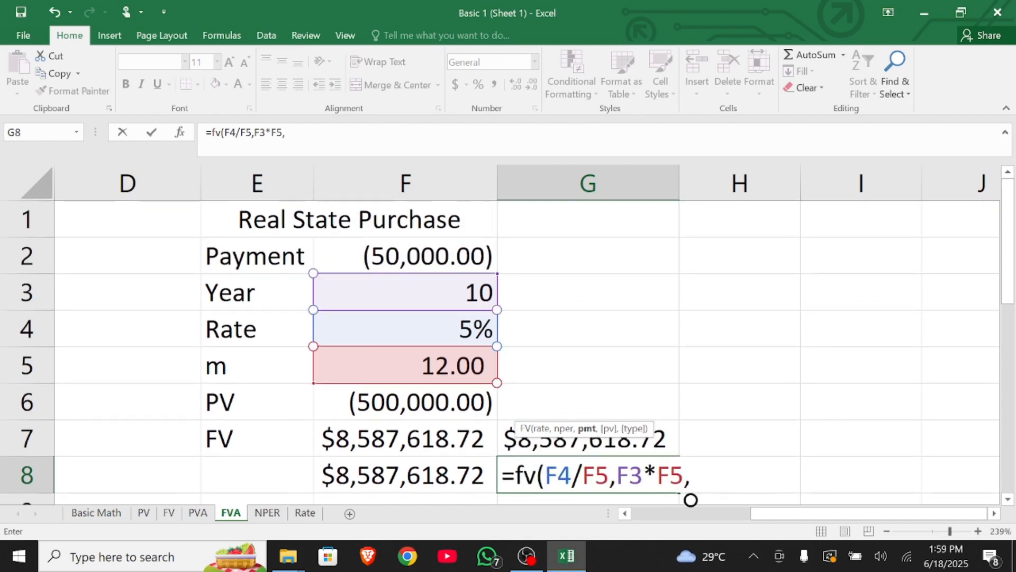
key("Left")
key("Up")
key("Up")
key("Up")
key("Up")
key("Up")
key("Up")
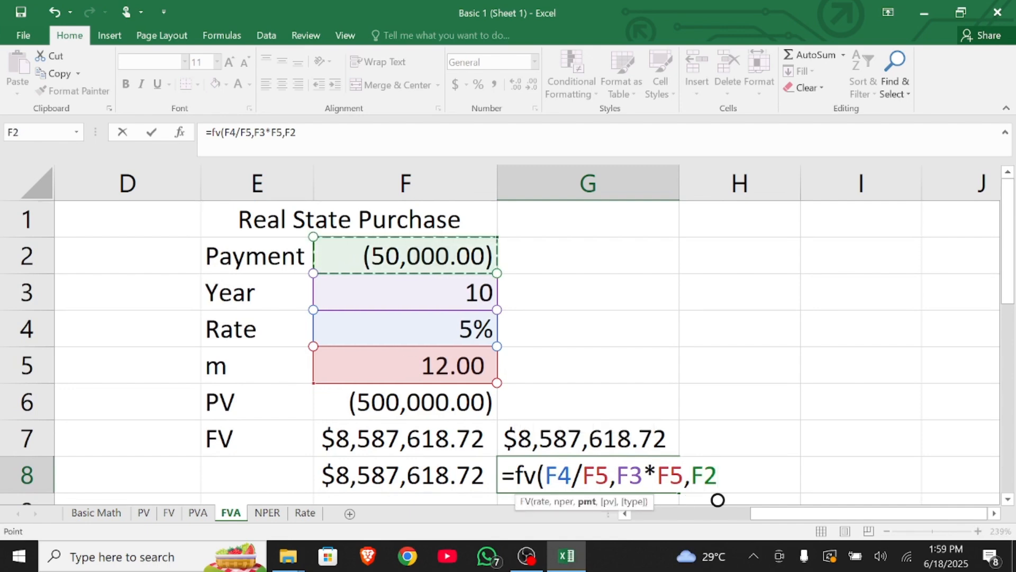
Step: Complete the FV formula in G8 with F6 as present value and 0 as type
type(",")
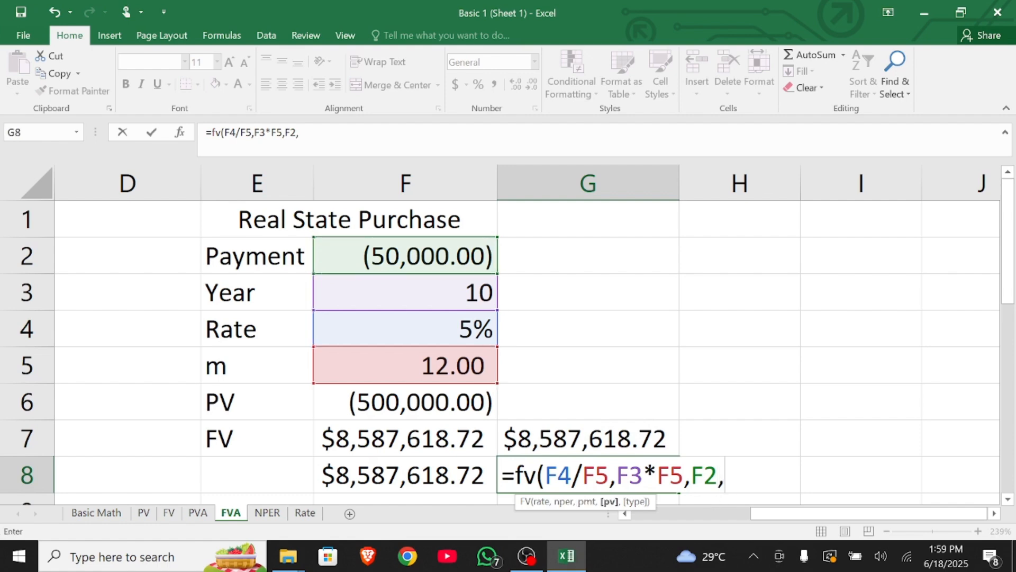
key("Left")
key("Up")
key("Up")
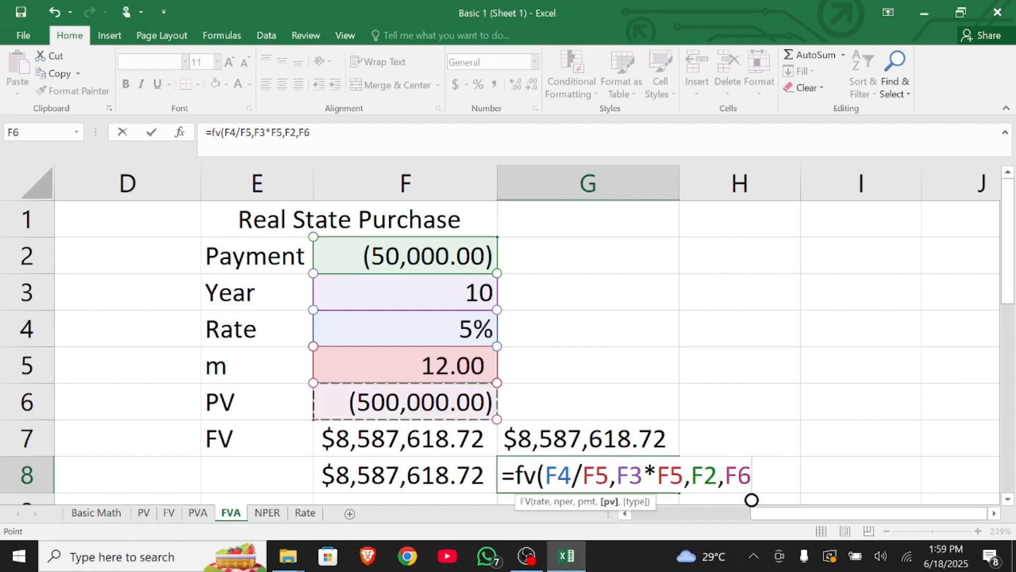
type(",")
type("0)")
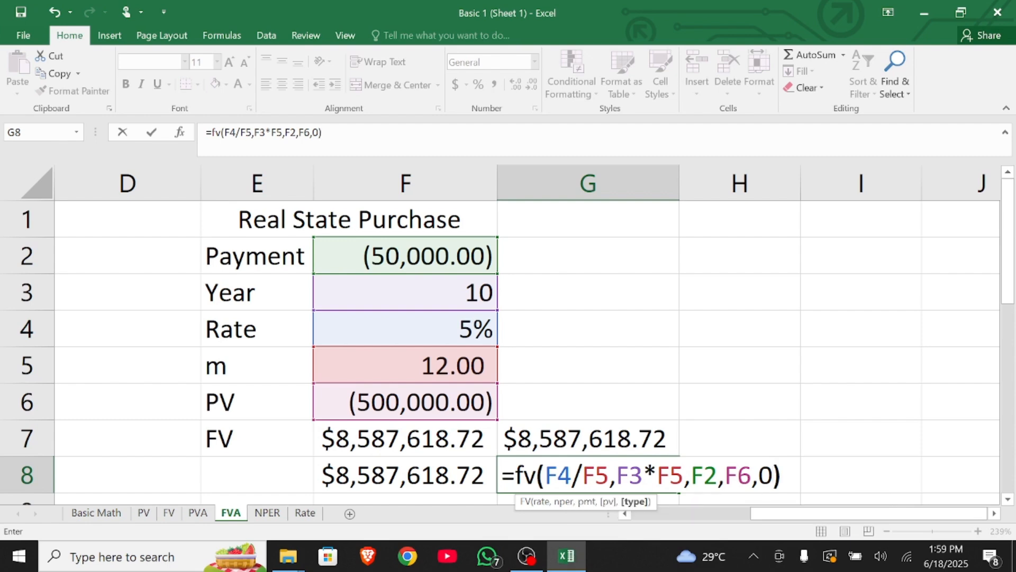
key("Return")
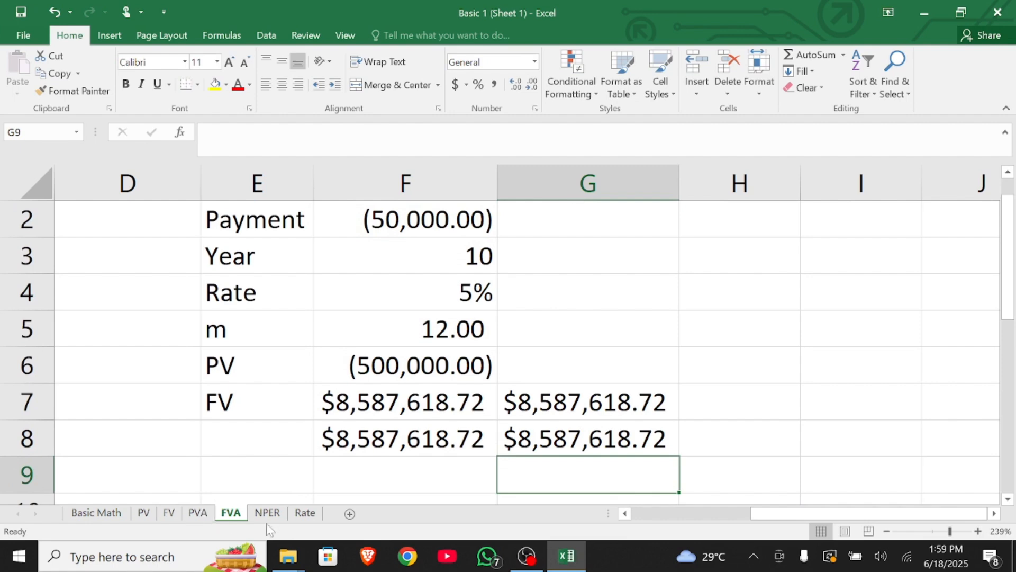
Step: Begin an NPER formula in C6 of the NPER worksheet
left_click(277, 515)
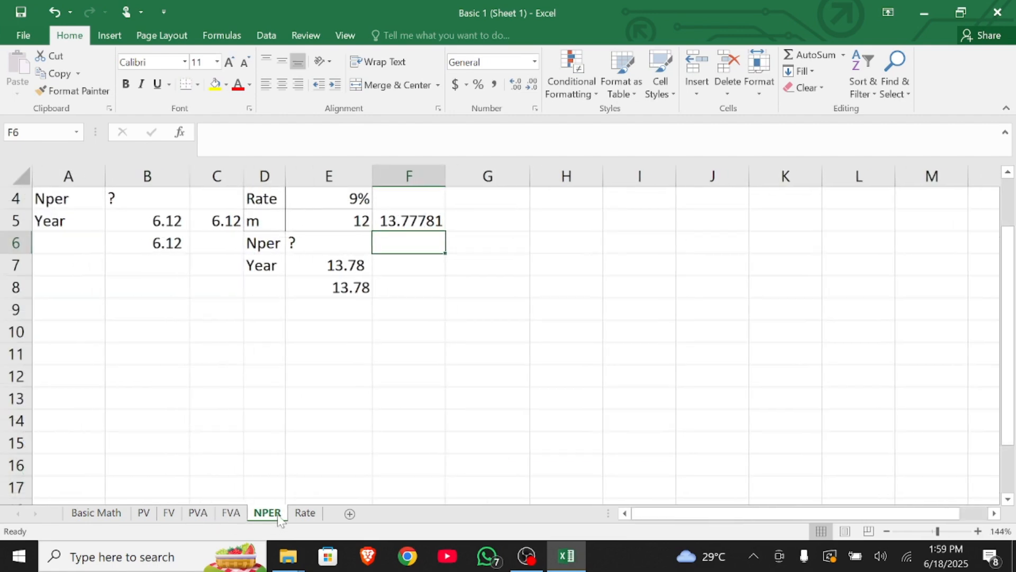
scroll(279, 520, "up", 1)
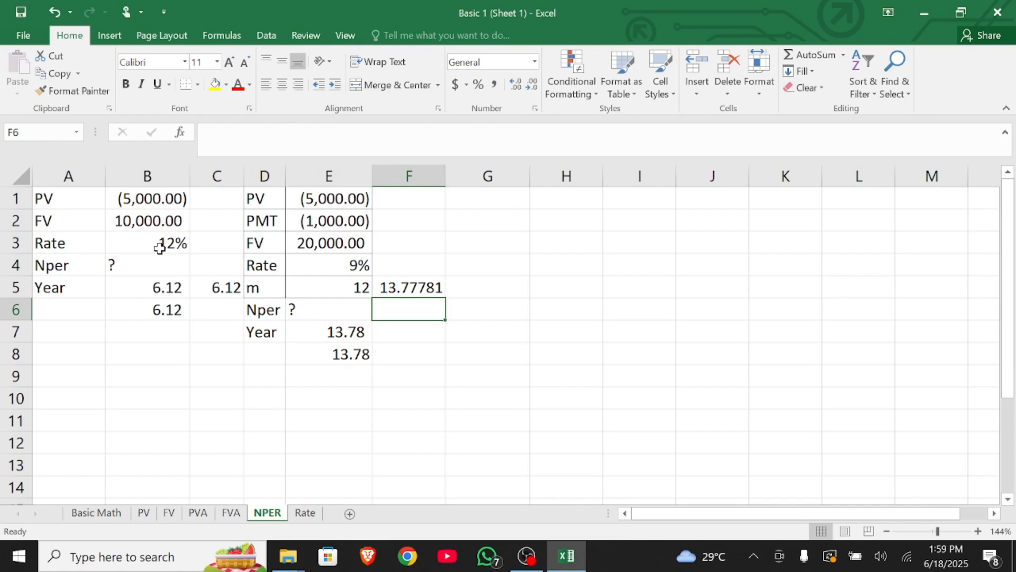
left_click(213, 310)
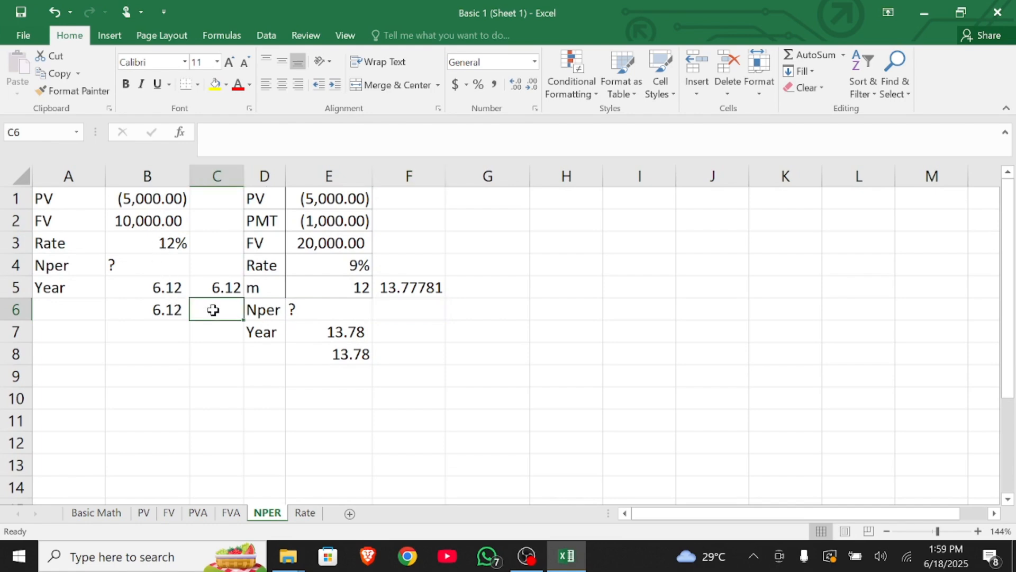
type("=n")
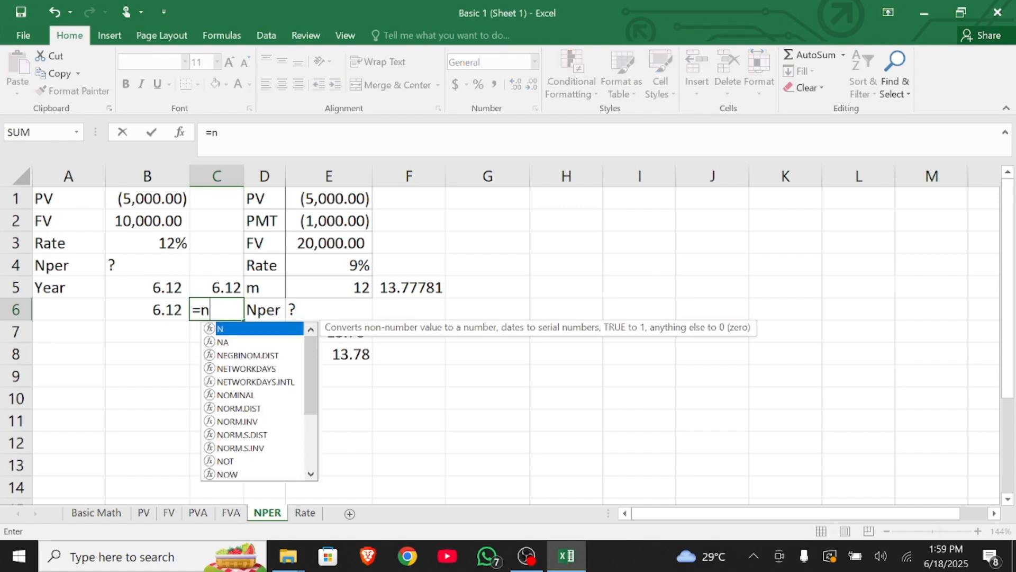
type("per")
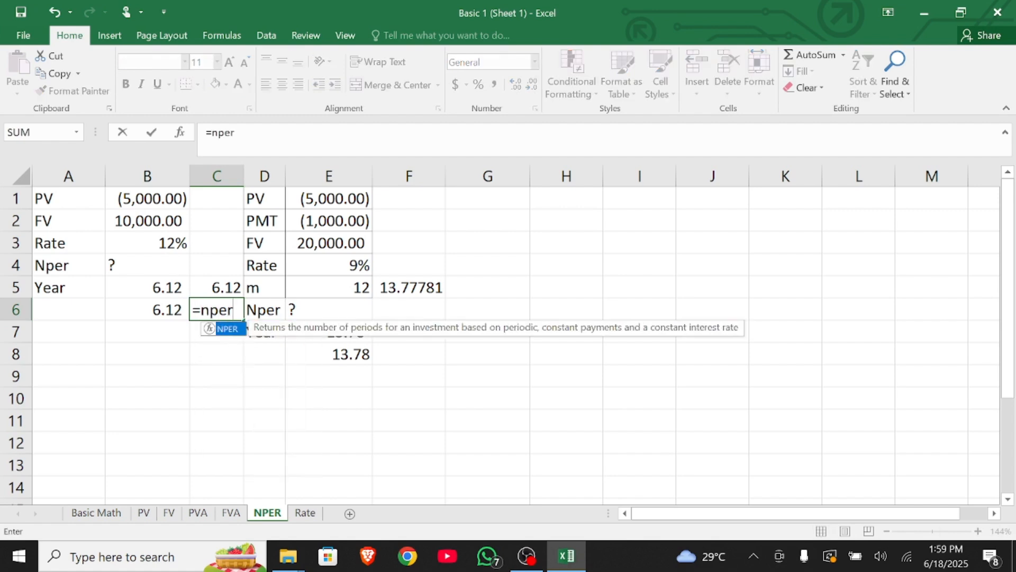
type("(")
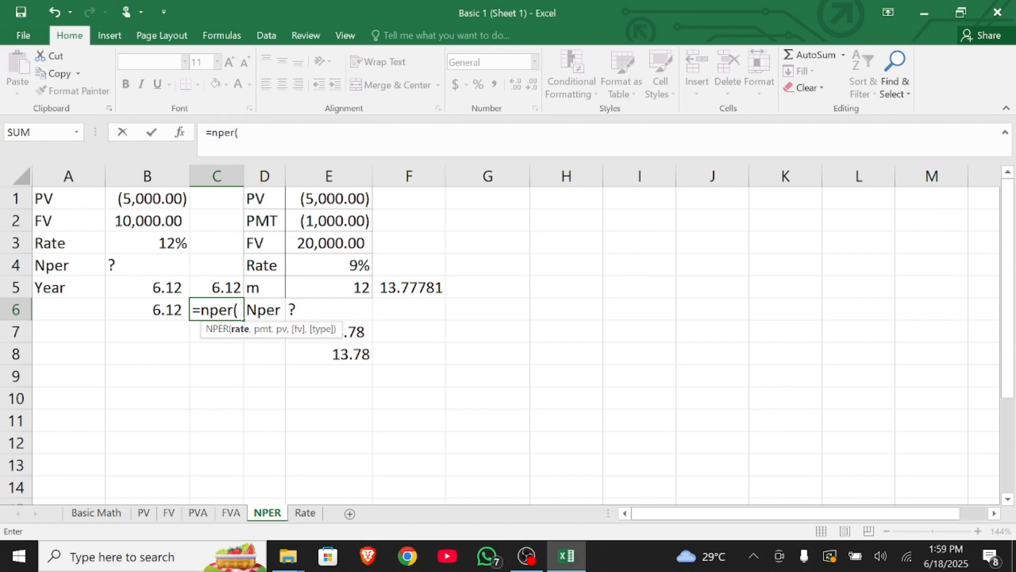
key("Up")
key("Up")
key("Up")
key("Up")
key("Left")
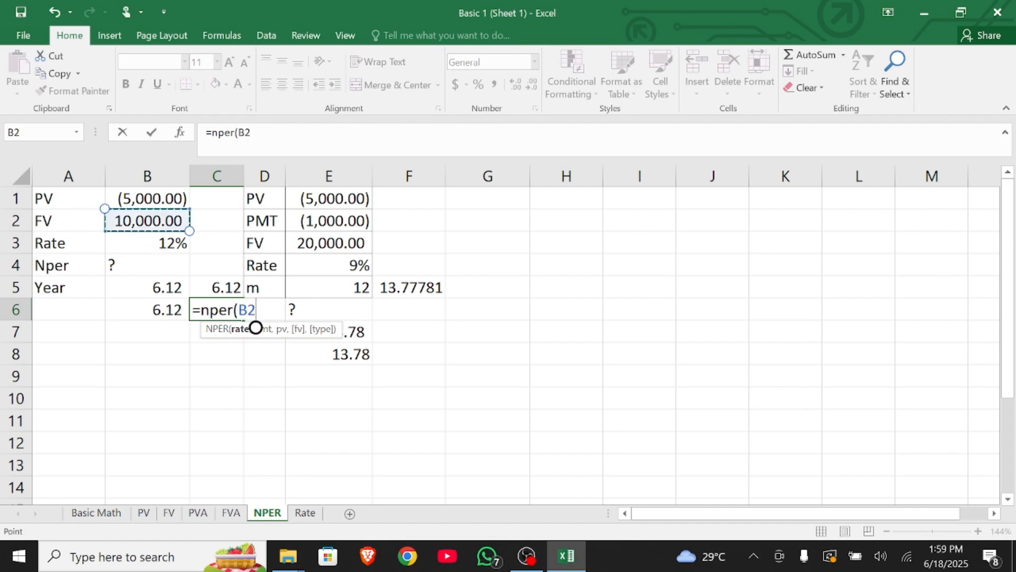
key("BackSpace")
key("BackSpace")
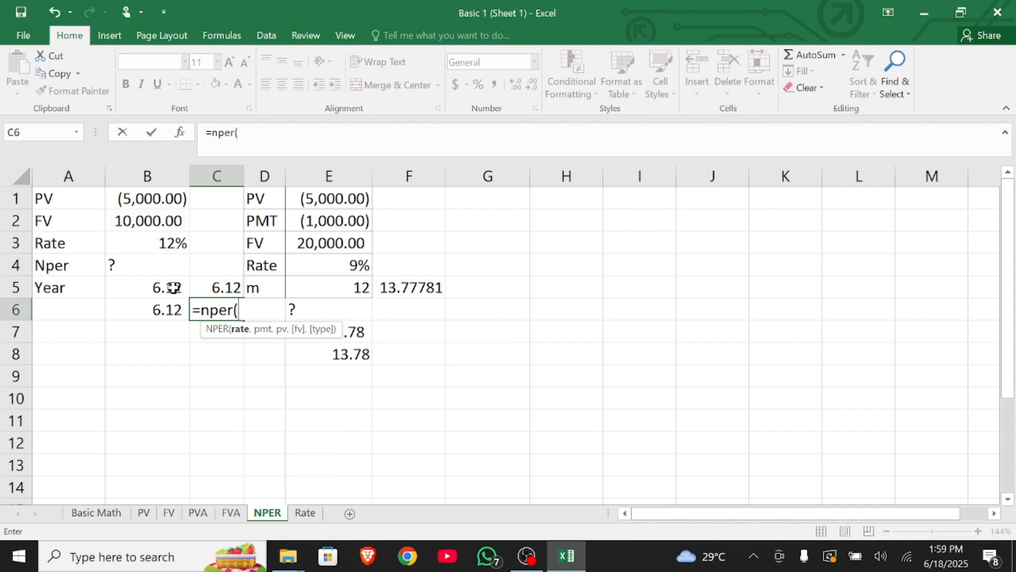
Step: Give the NPER formula in C6 B3 as rate, 0 as payment and B1 as present value
left_click(161, 245)
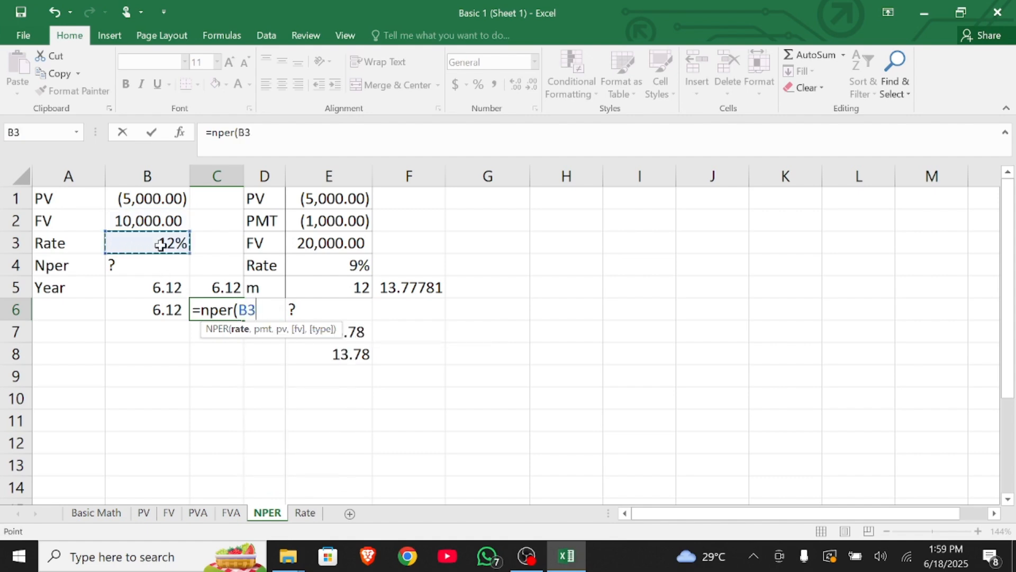
type(",")
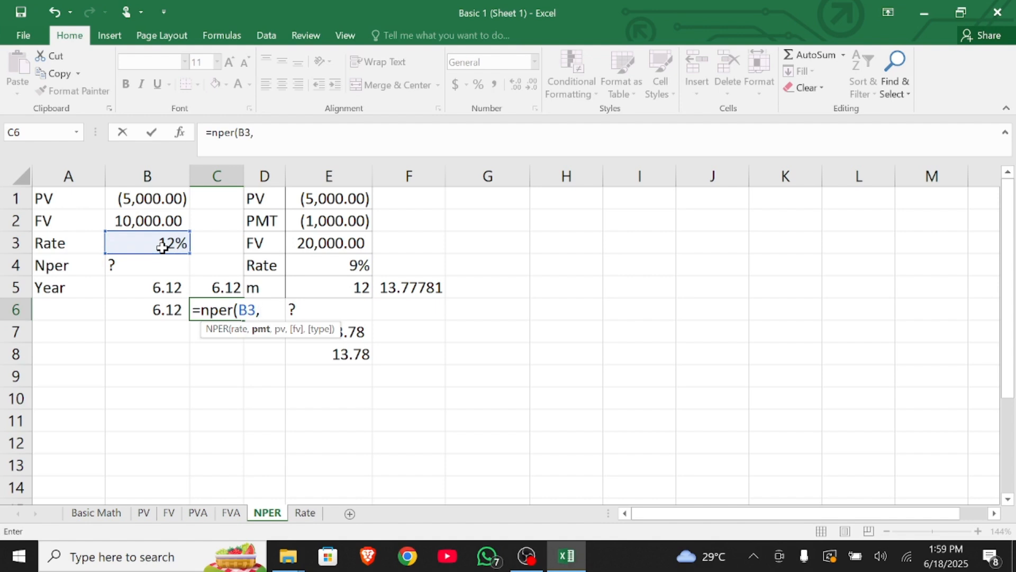
type("0,")
left_click(144, 204)
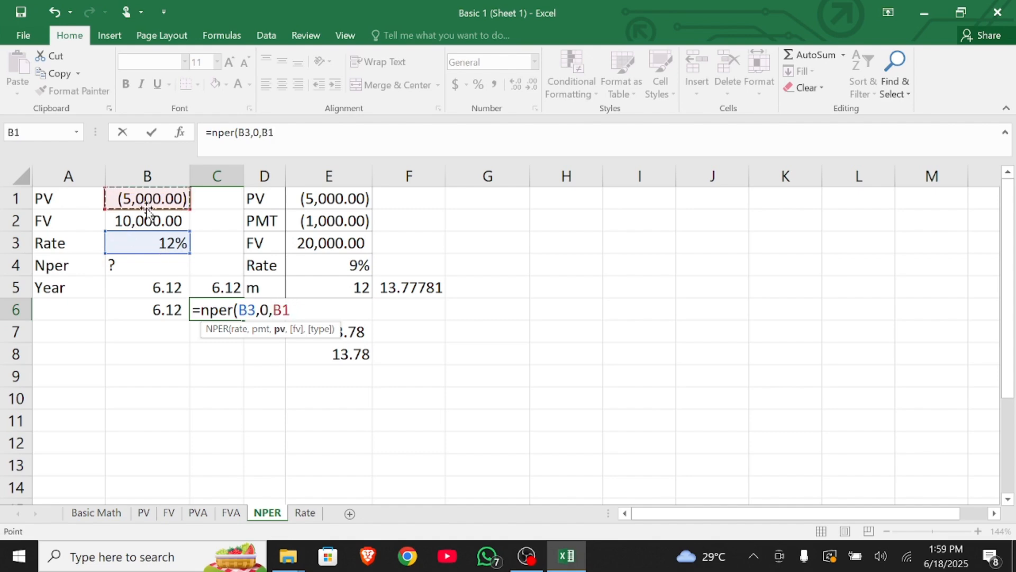
type(",")
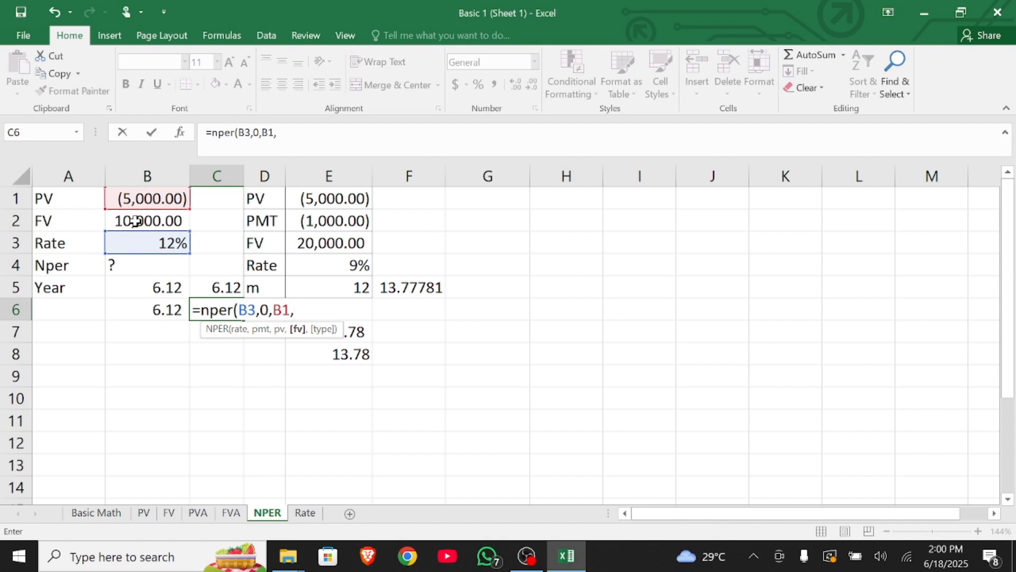
Step: Complete the NPER formula in C6 with B2 as future value and 0 as type
type(",0")
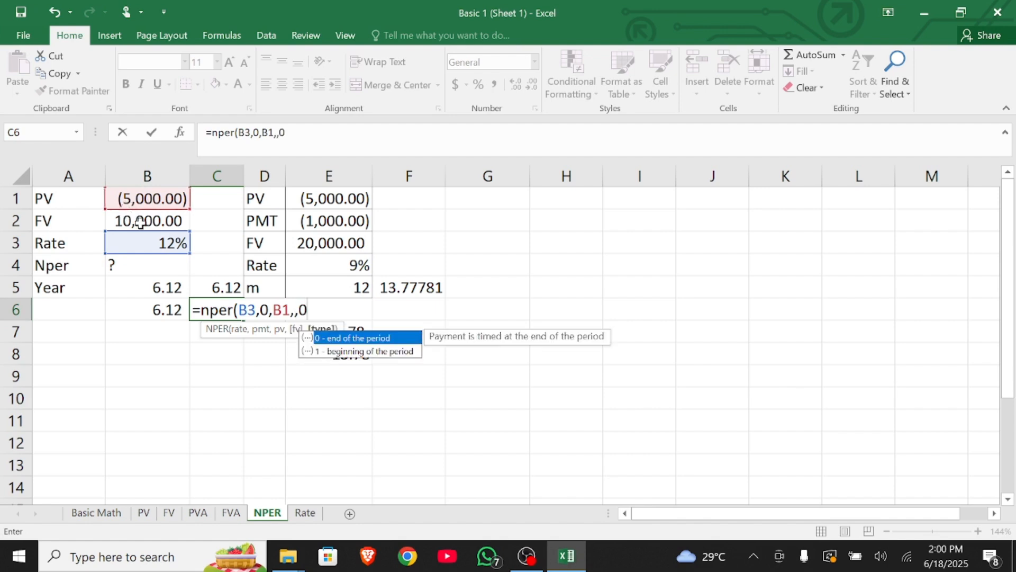
type(")")
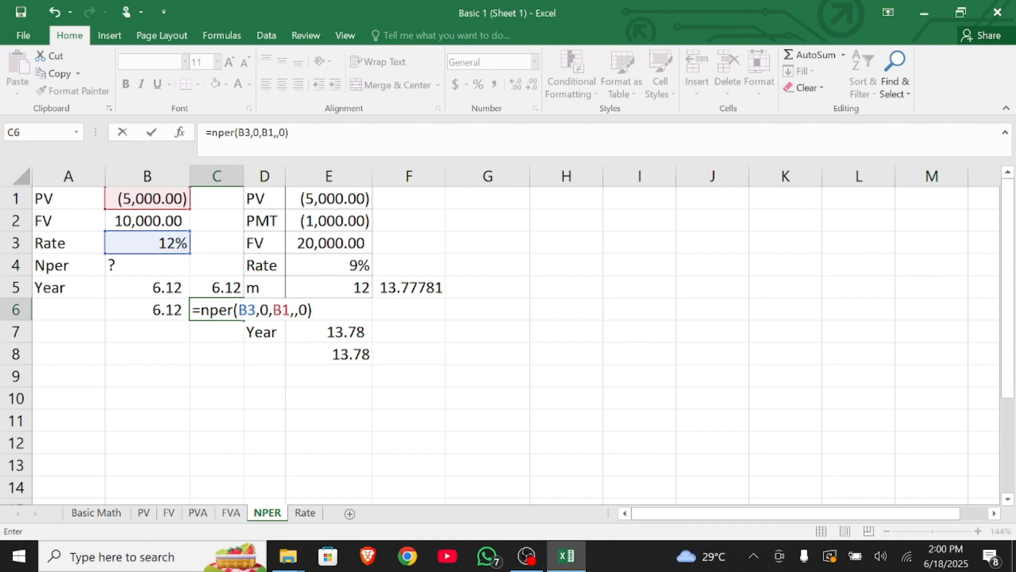
left_click(295, 310)
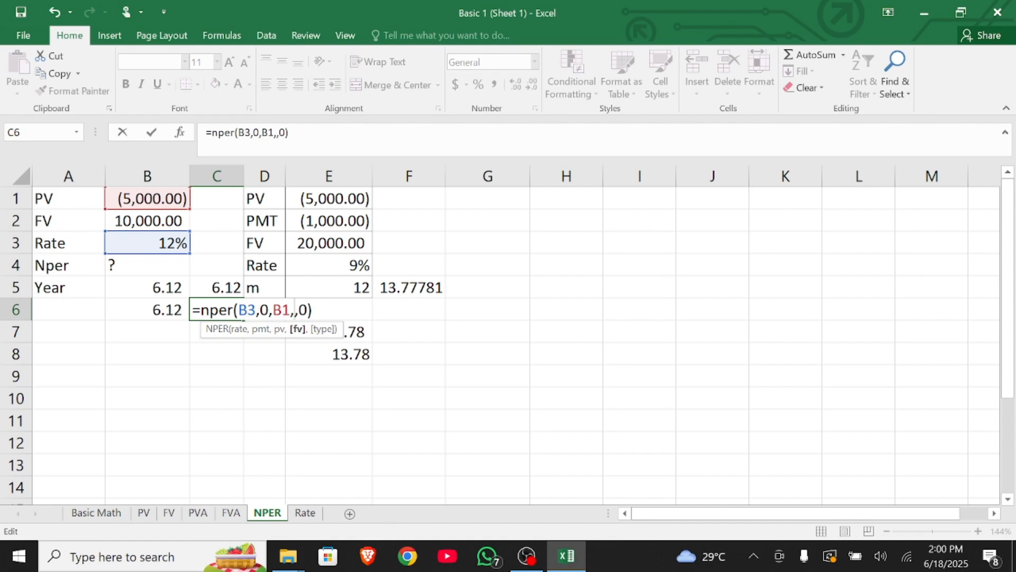
left_click(170, 220)
key("Return")
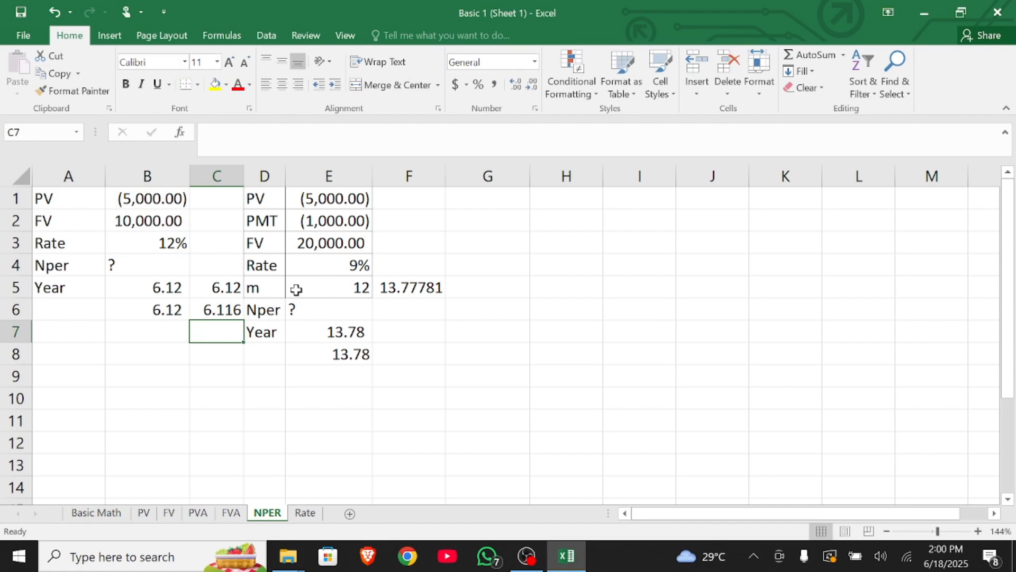
Step: Try an NPER formula in F6 with the rate argument E4/E5
left_click(399, 311)
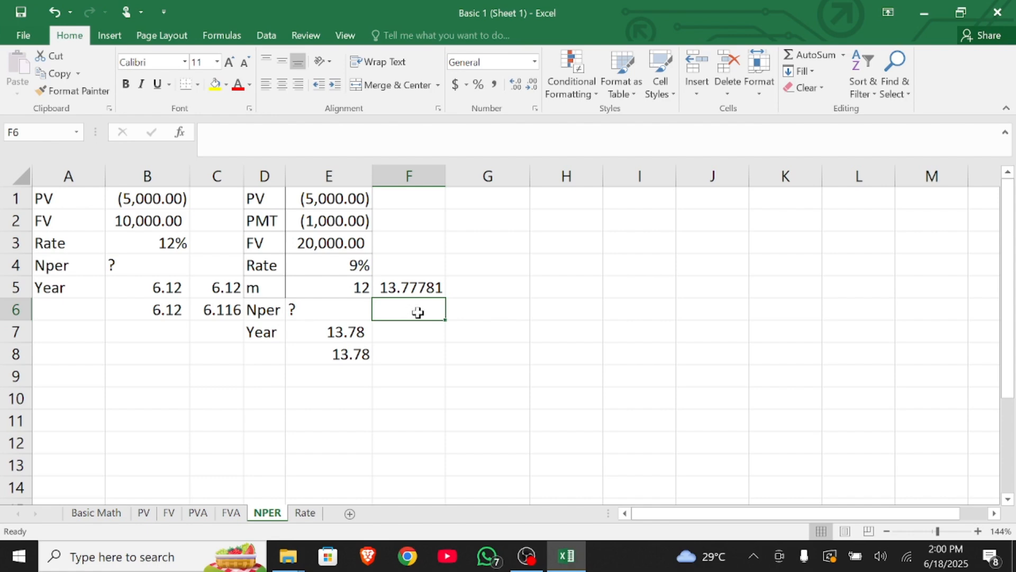
type("=nper")
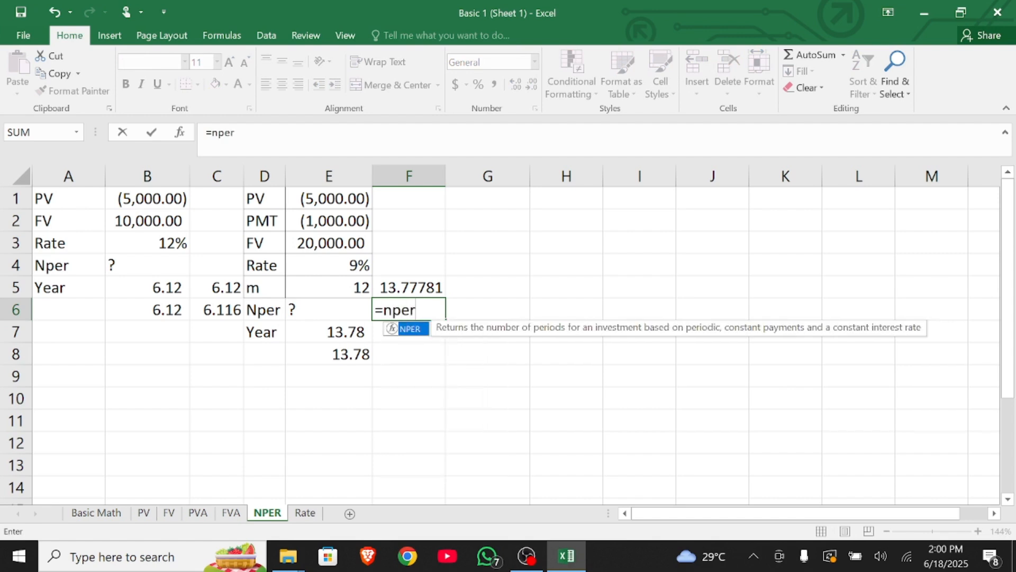
type("(")
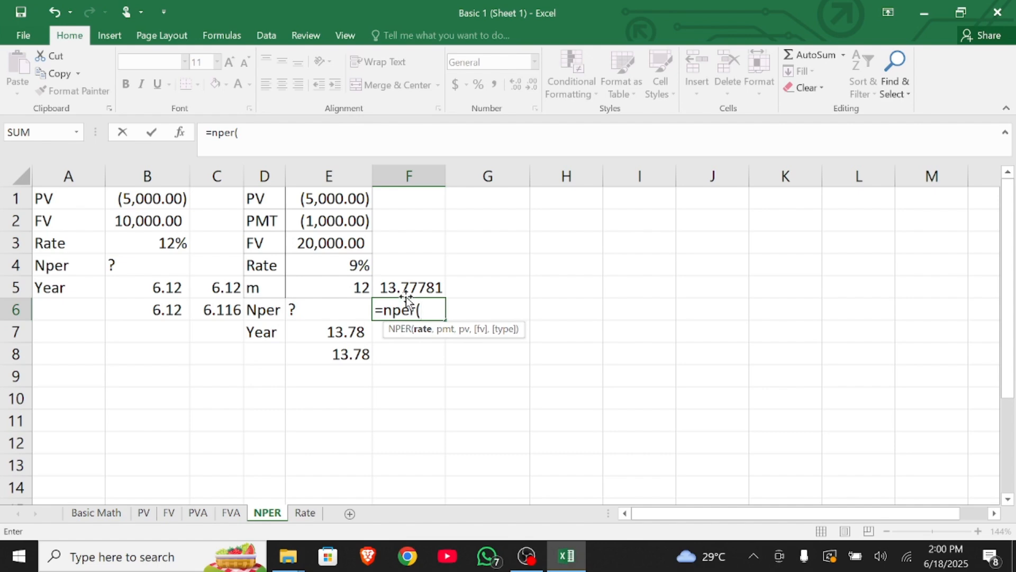
left_click(342, 270)
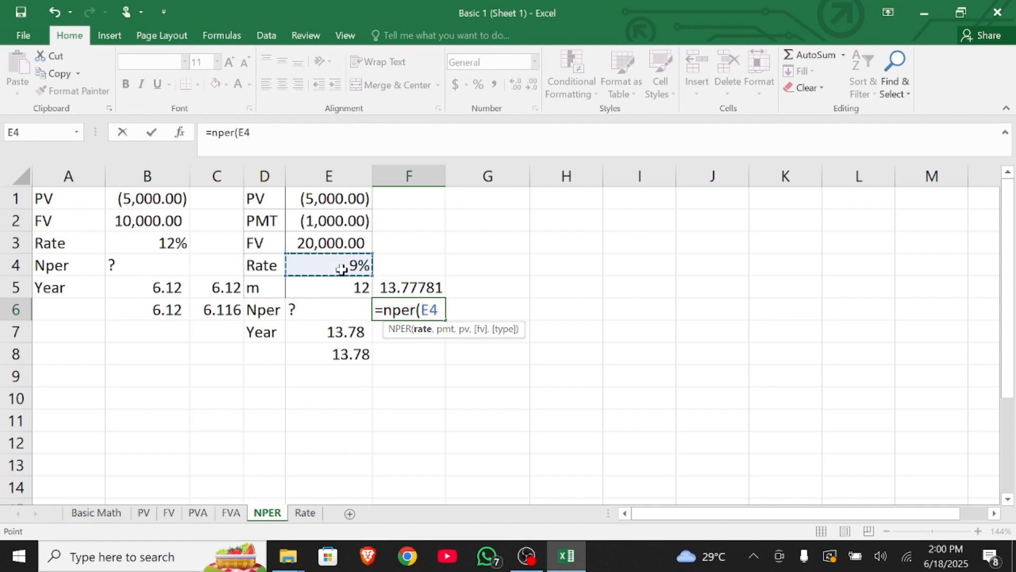
type("/")
left_click(338, 291)
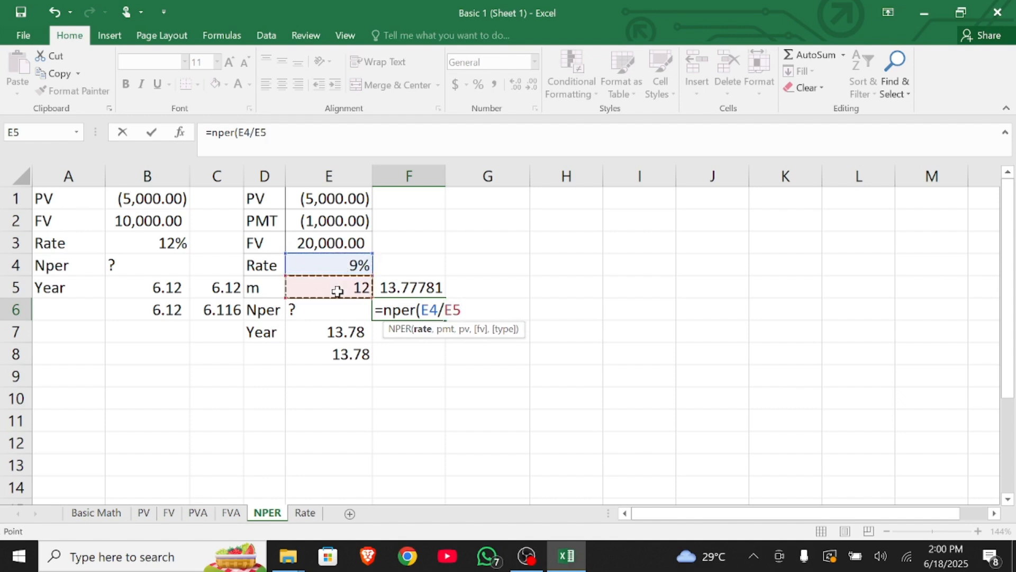
type(",")
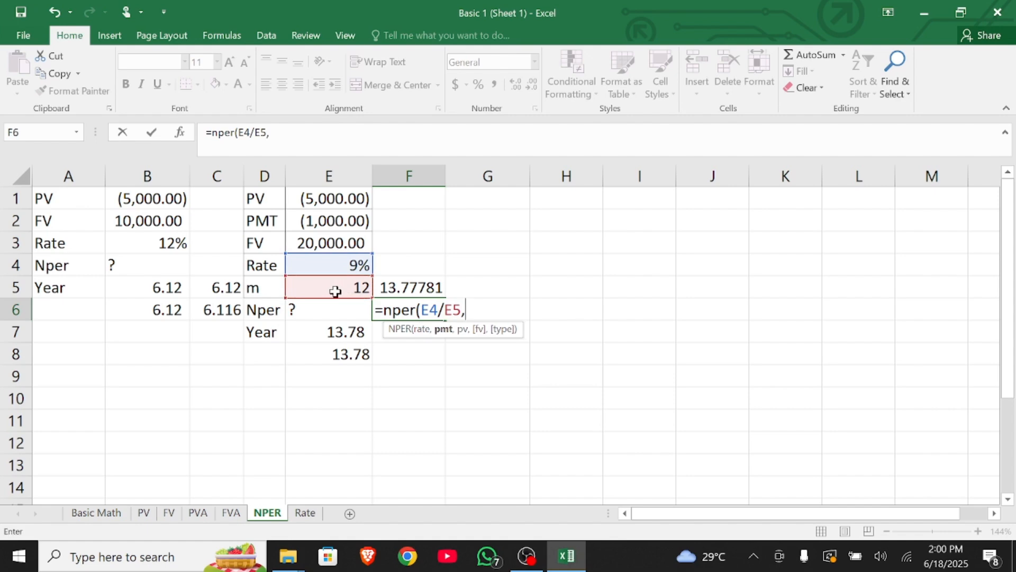
Step: Try to complete the NPER formula in F6 with E2 as payment, E1 as present value, E3 as future value and o as type
left_click(326, 223)
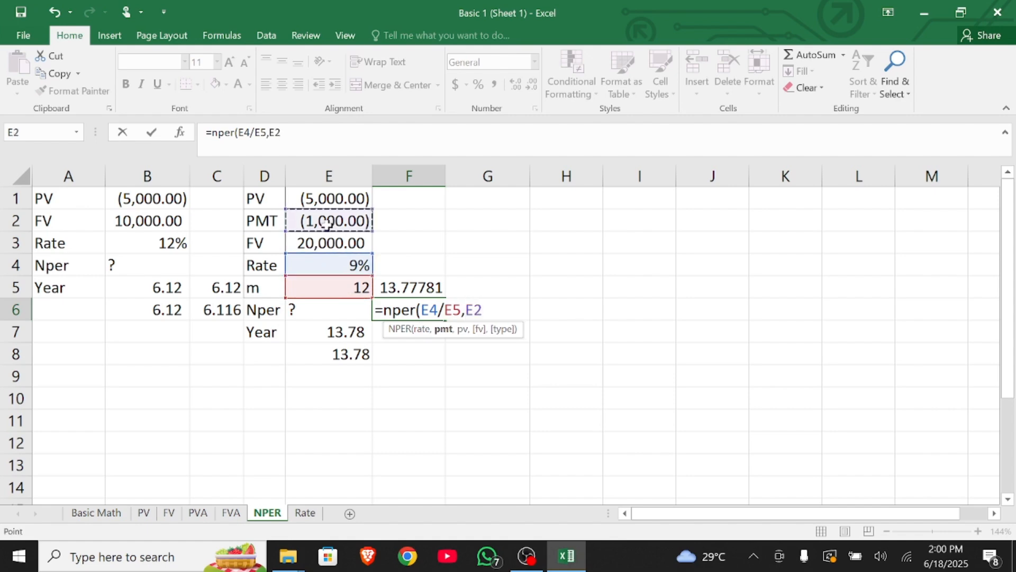
type(",")
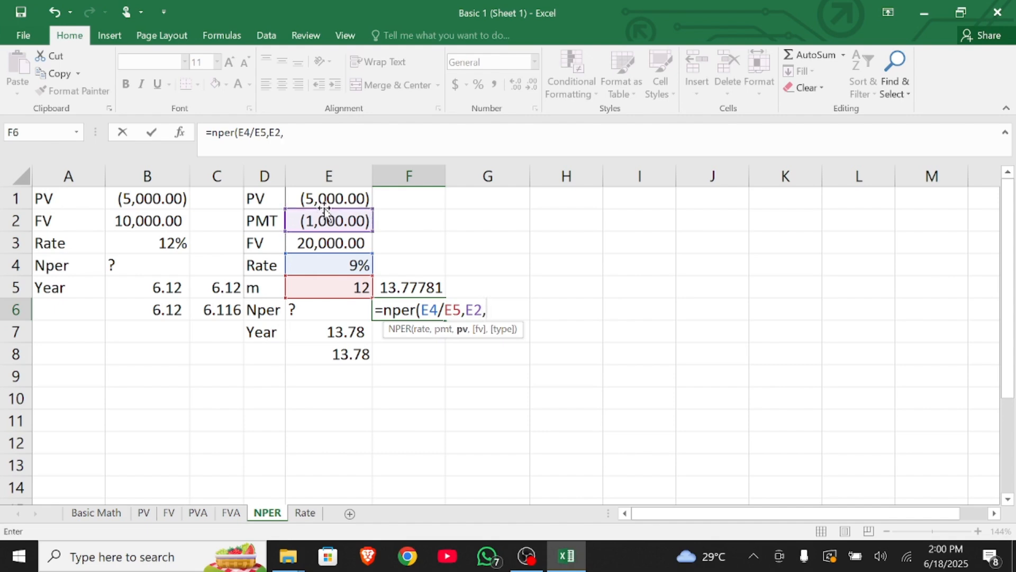
left_click(327, 202)
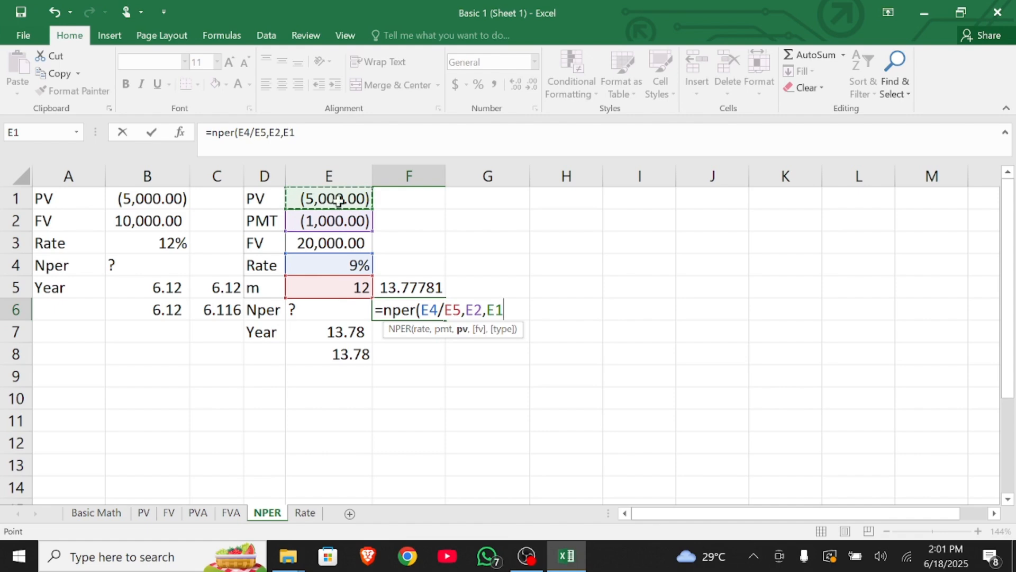
type(",")
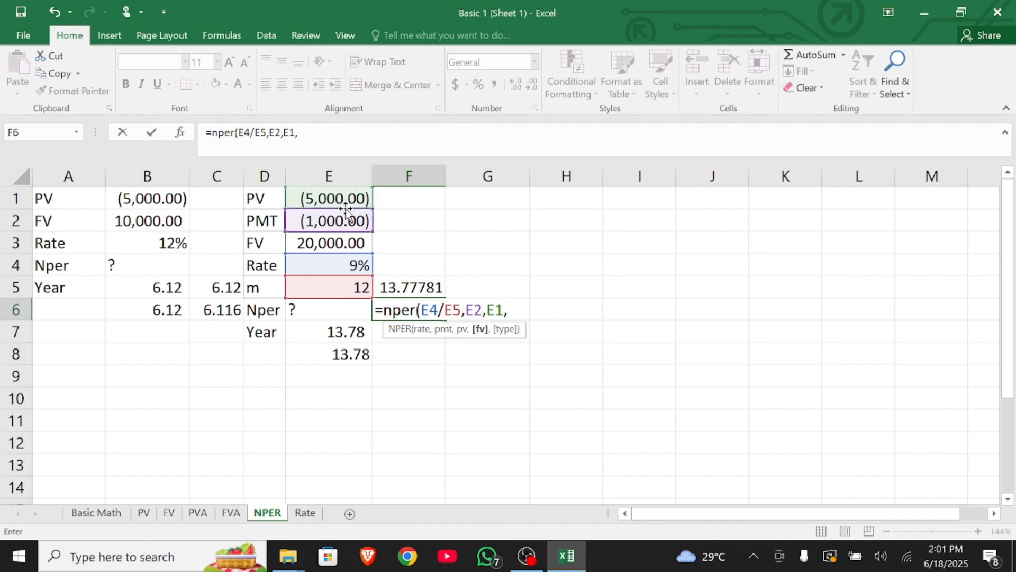
left_click(324, 245)
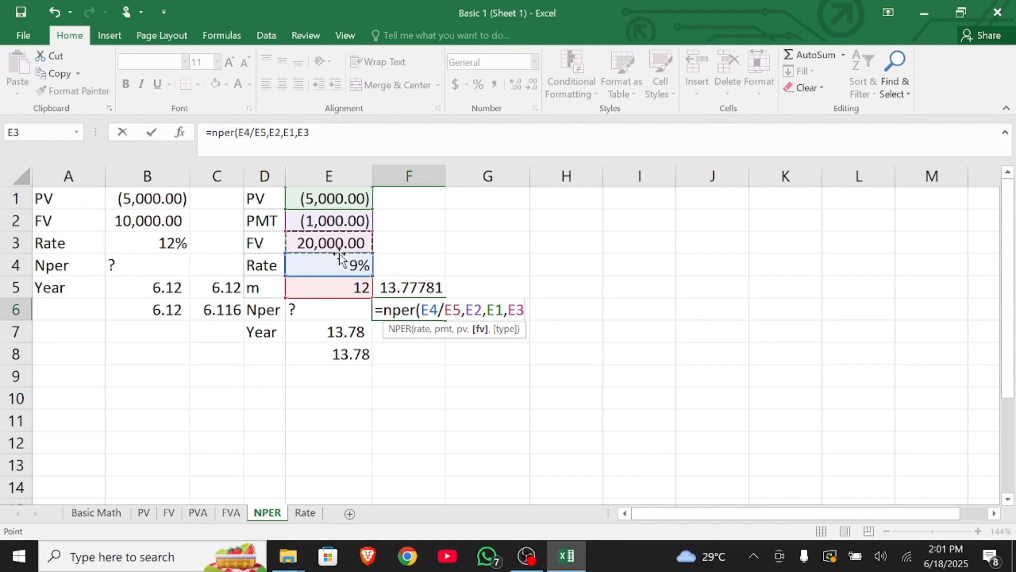
type(",o")
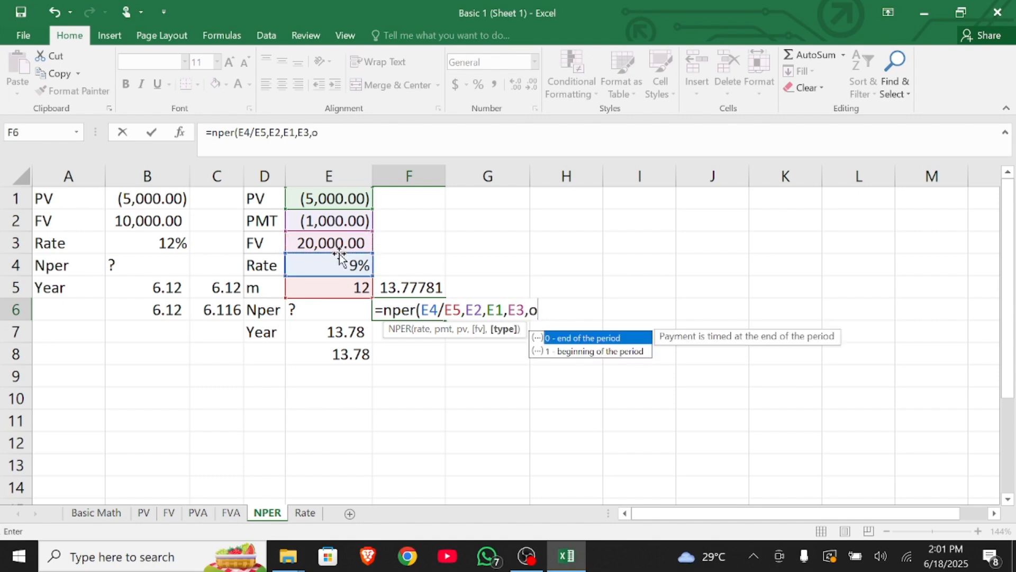
type(")")
key("Return")
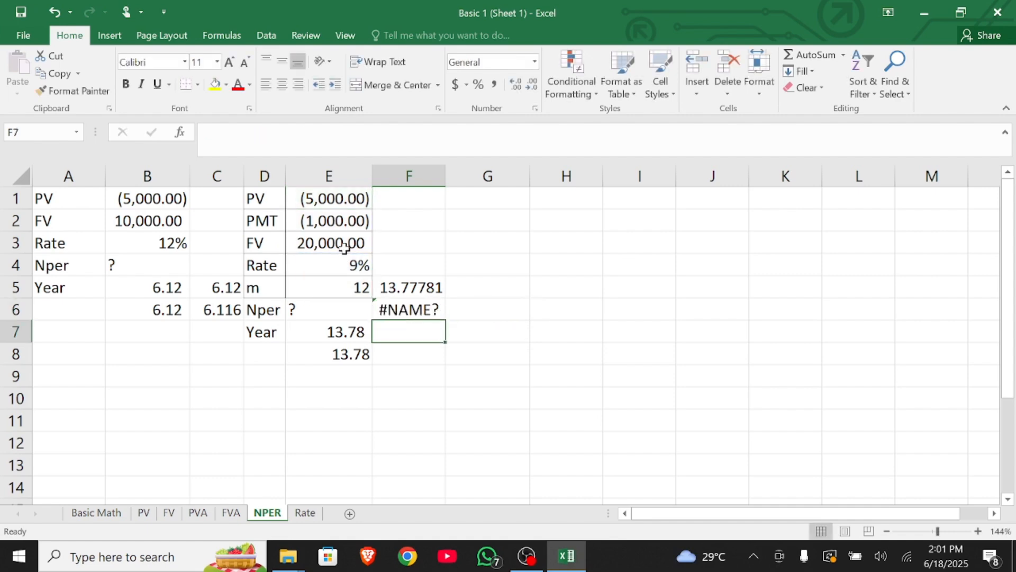
Step: Replace the faulty formula in F6 with a new NPER formula that uses E4/E5 as the rate
left_click(413, 308)
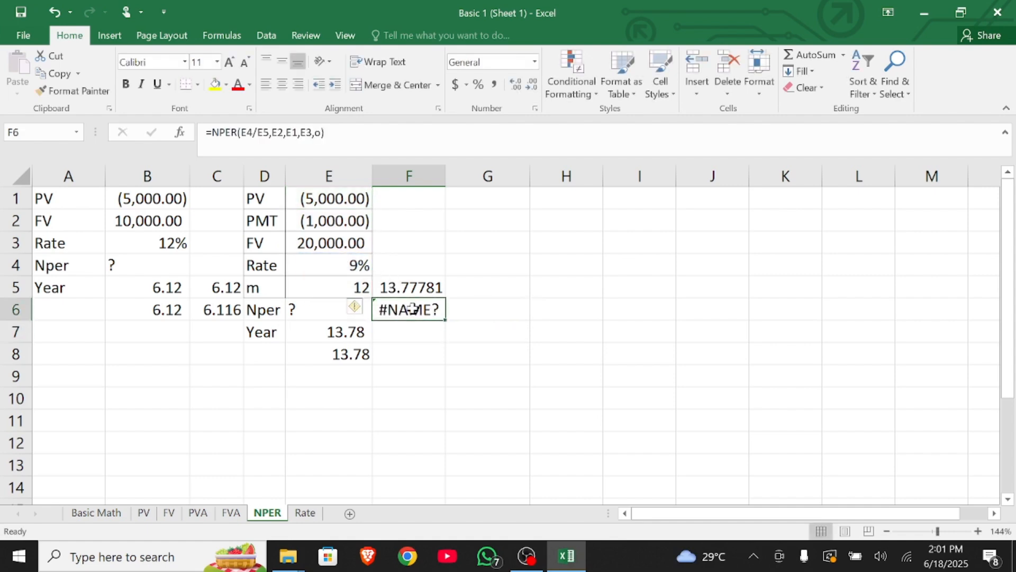
double_click(413, 308)
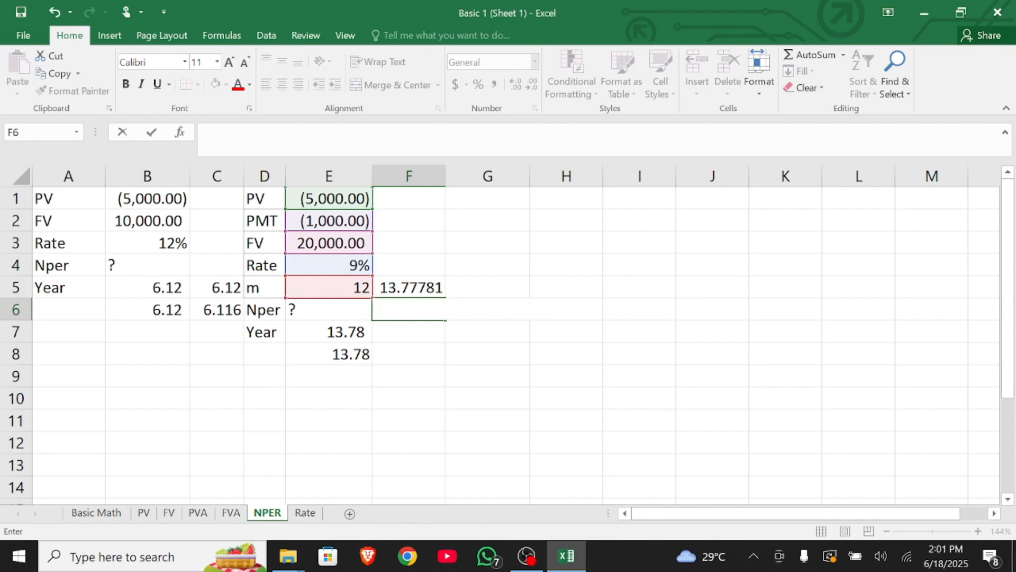
type("=")
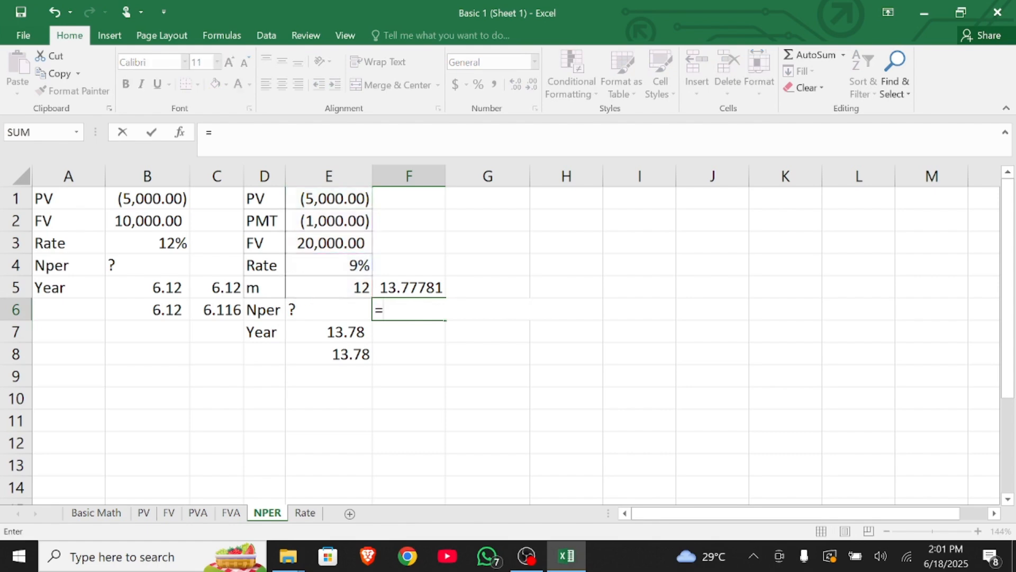
type("nper")
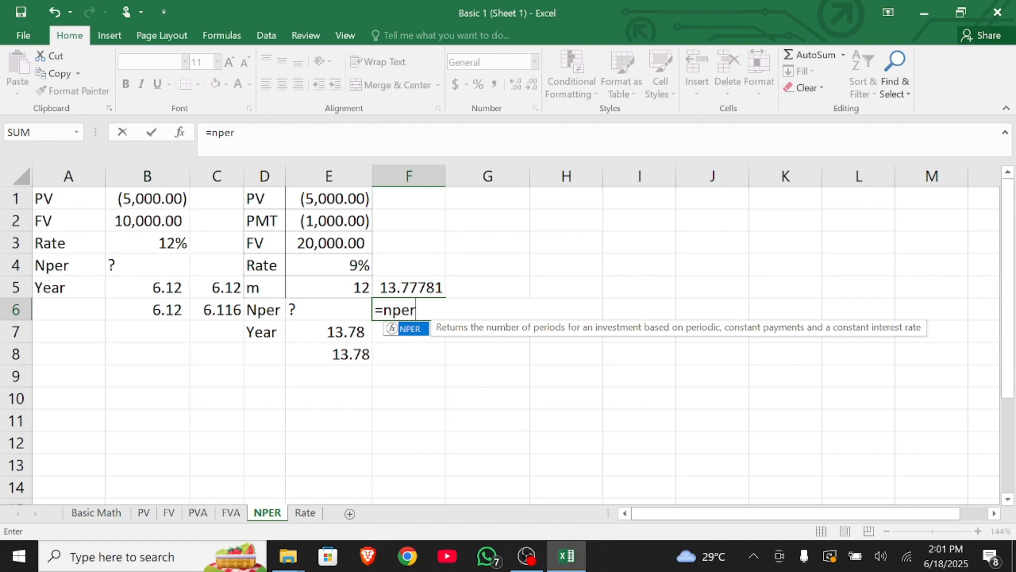
type("(")
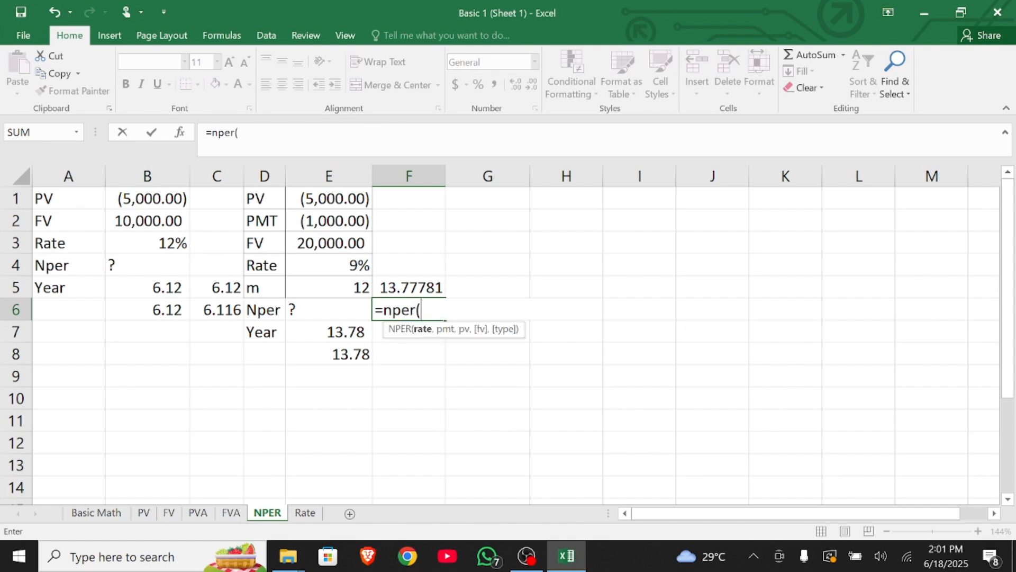
left_click(316, 265)
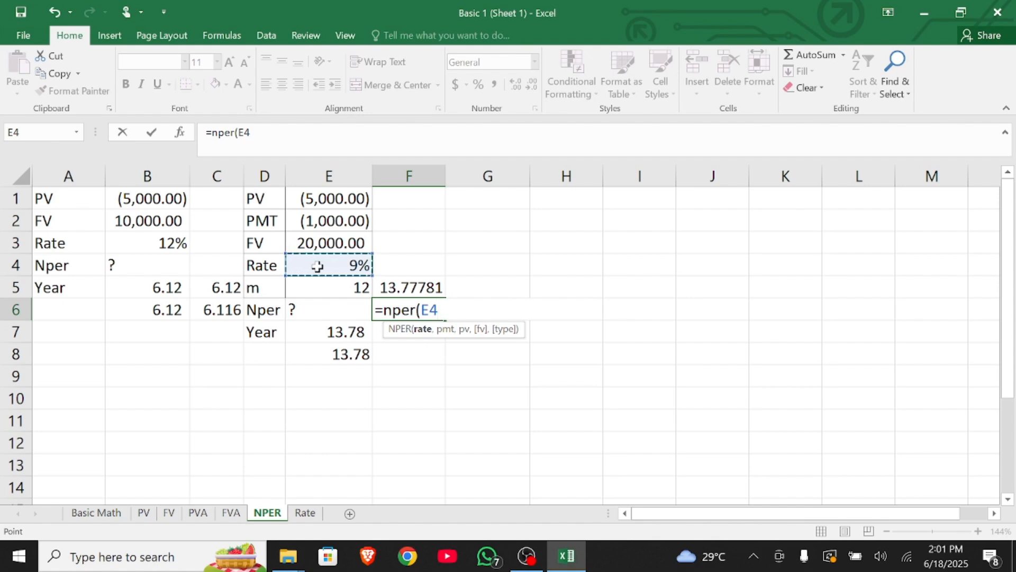
type("/")
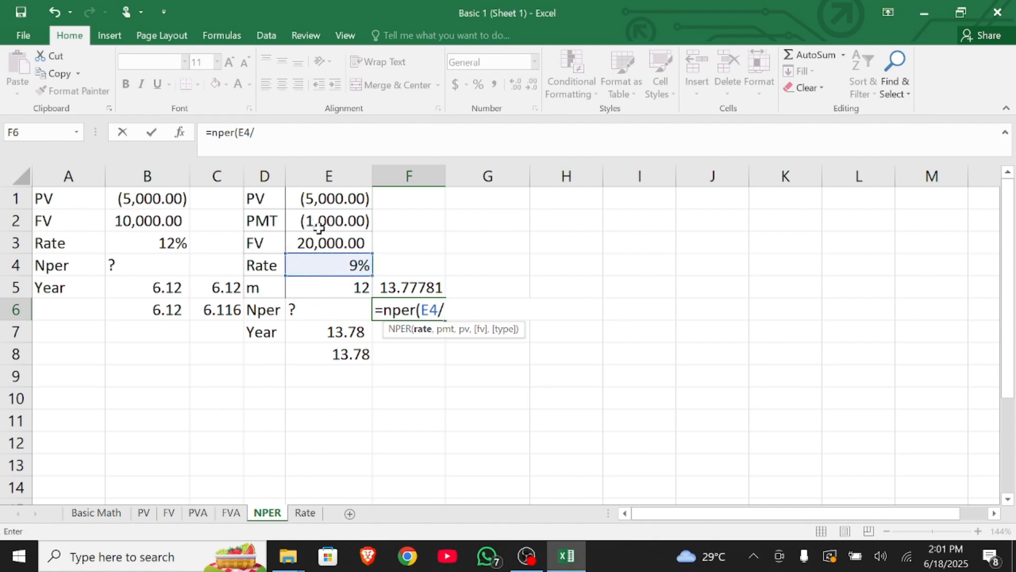
left_click(328, 284)
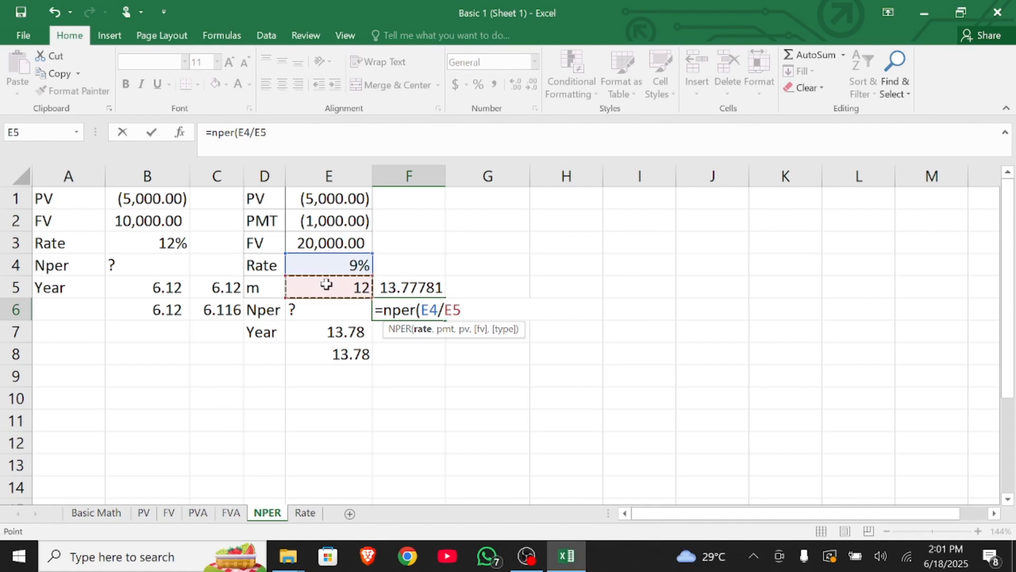
type(",")
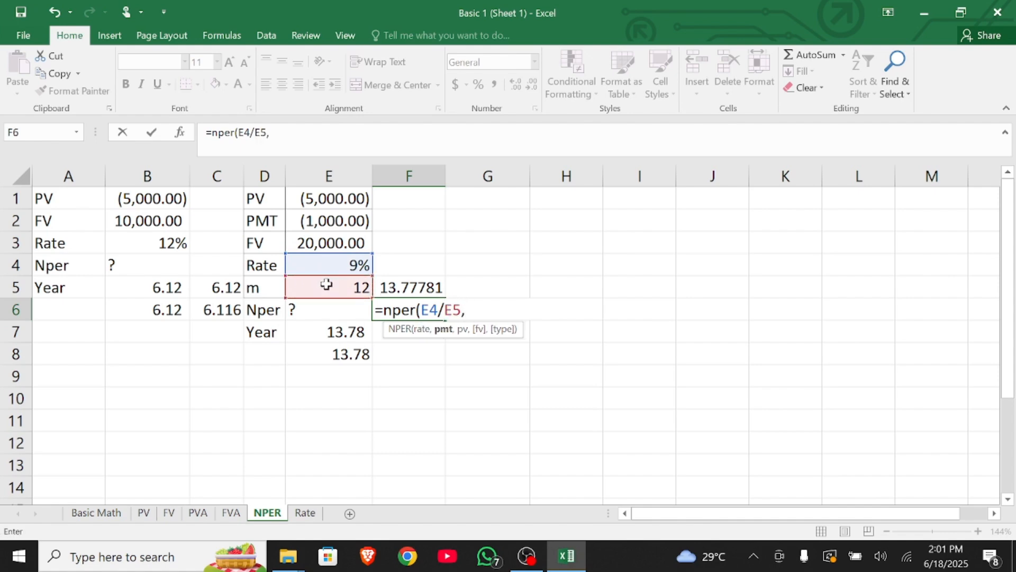
Step: Complete the NPER formula in F6 with E2 as payment, E1 as present value, E3 as future value and 0 as type
left_click(337, 223)
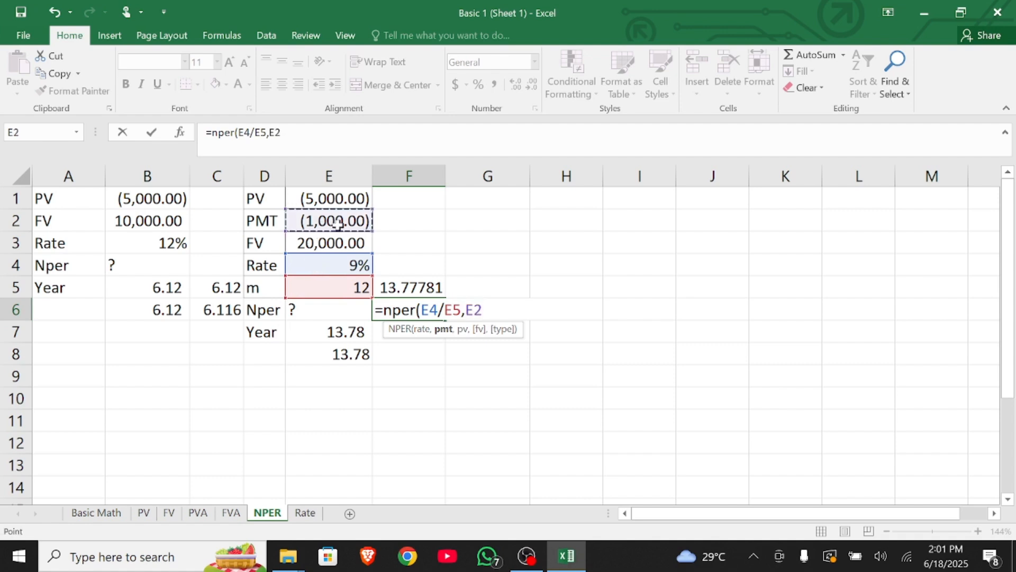
type(",")
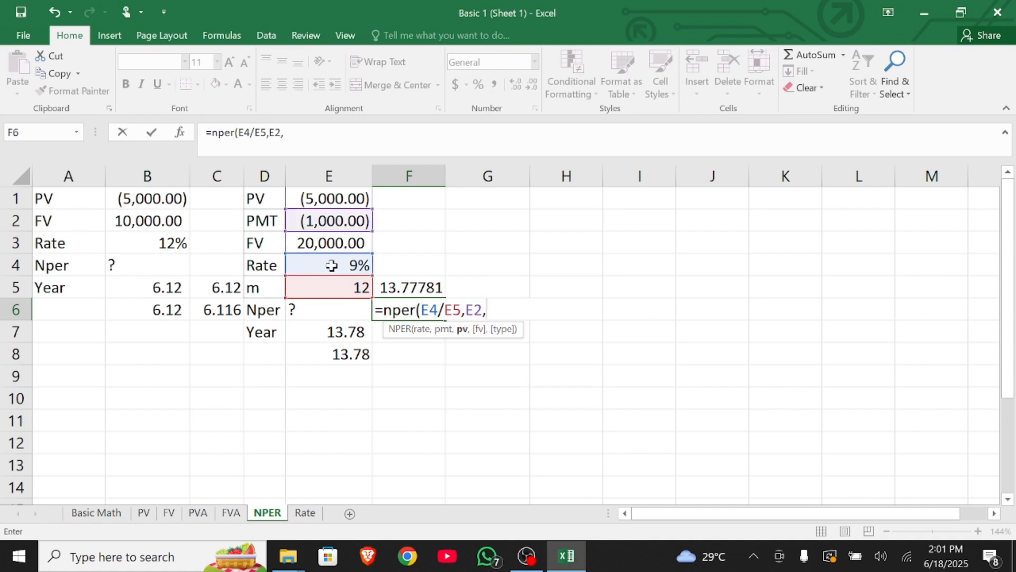
left_click(328, 198)
type(",")
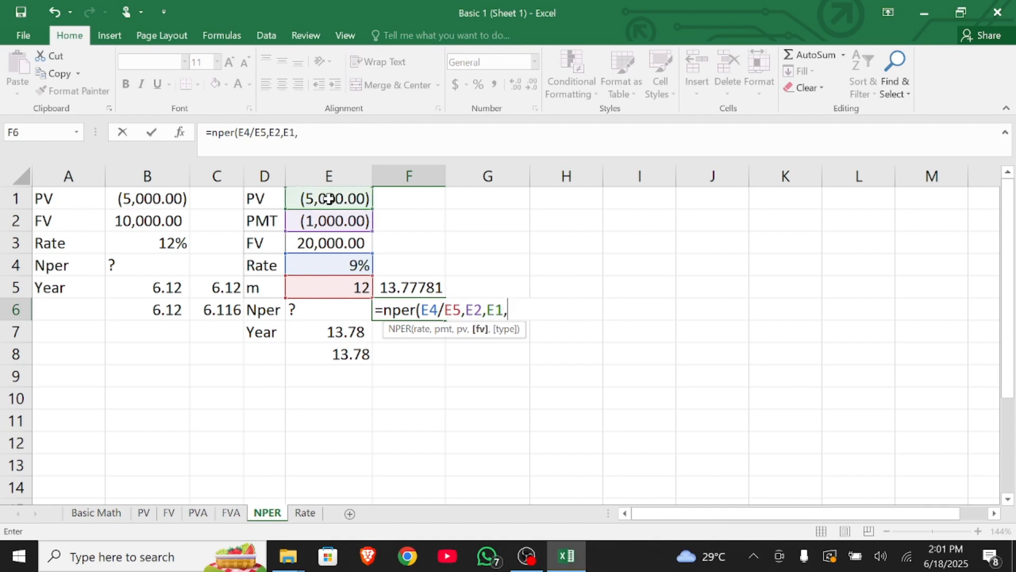
left_click(337, 243)
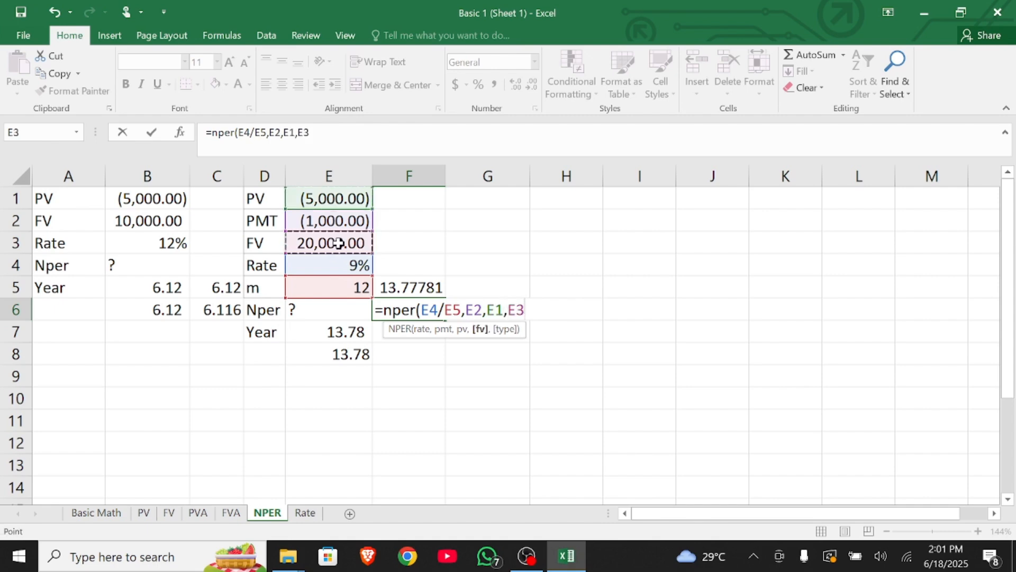
type(",")
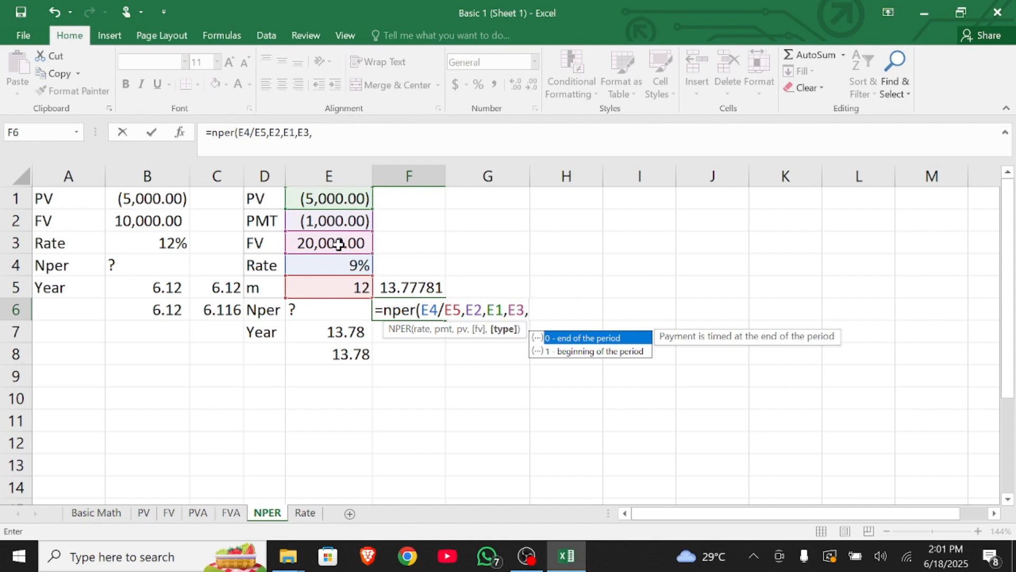
type("0)")
key("Return")
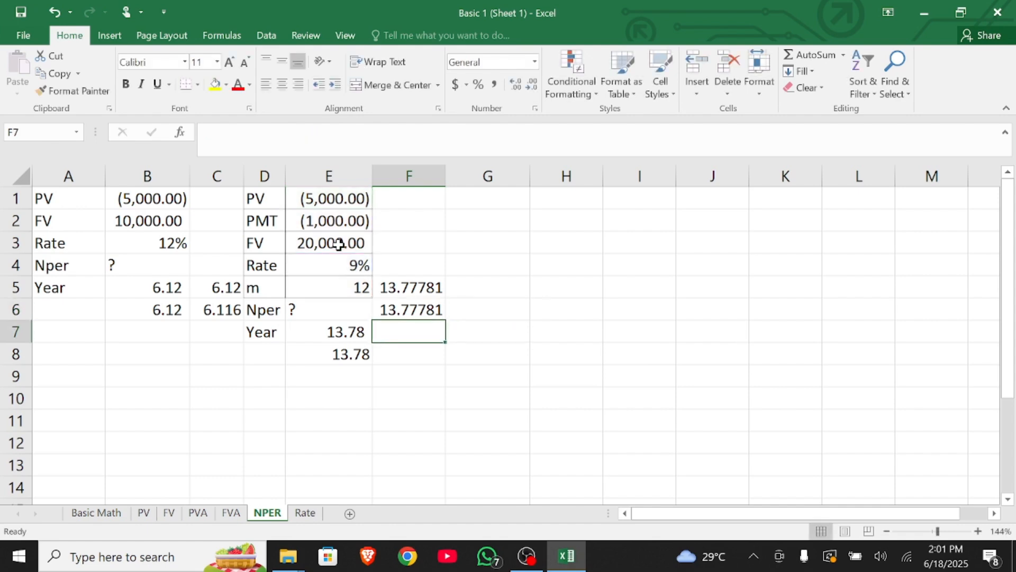
Step: On the Rate worksheet, start a RATE formula in C7 with B4 as the number of periods
left_click(307, 513)
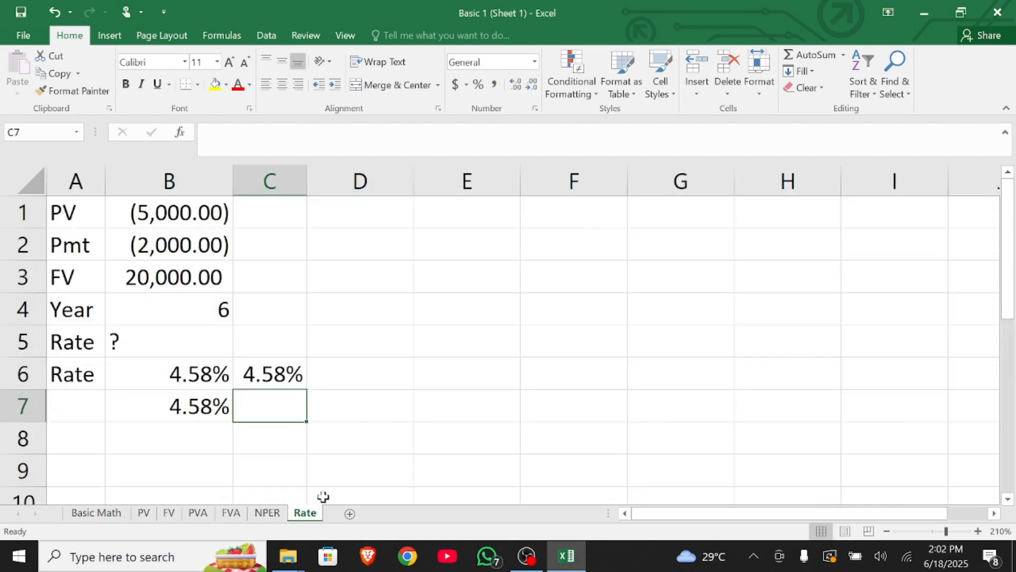
type("=")
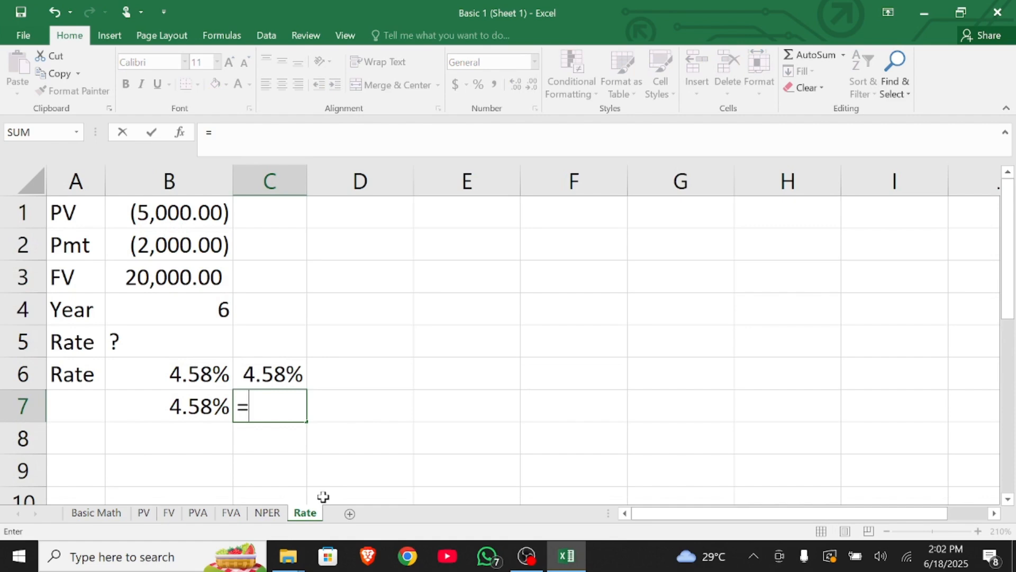
type("rate(")
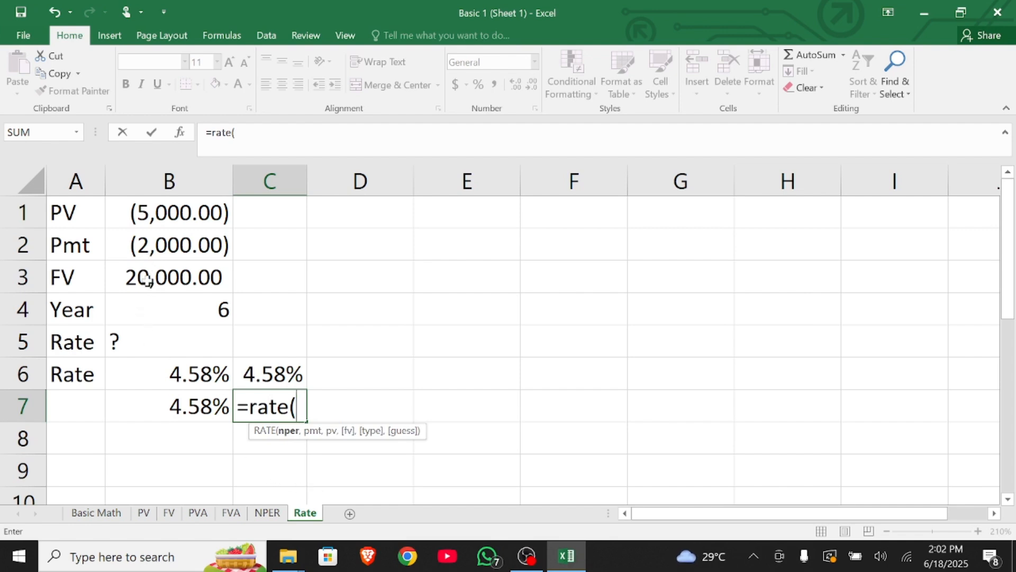
left_click(172, 314)
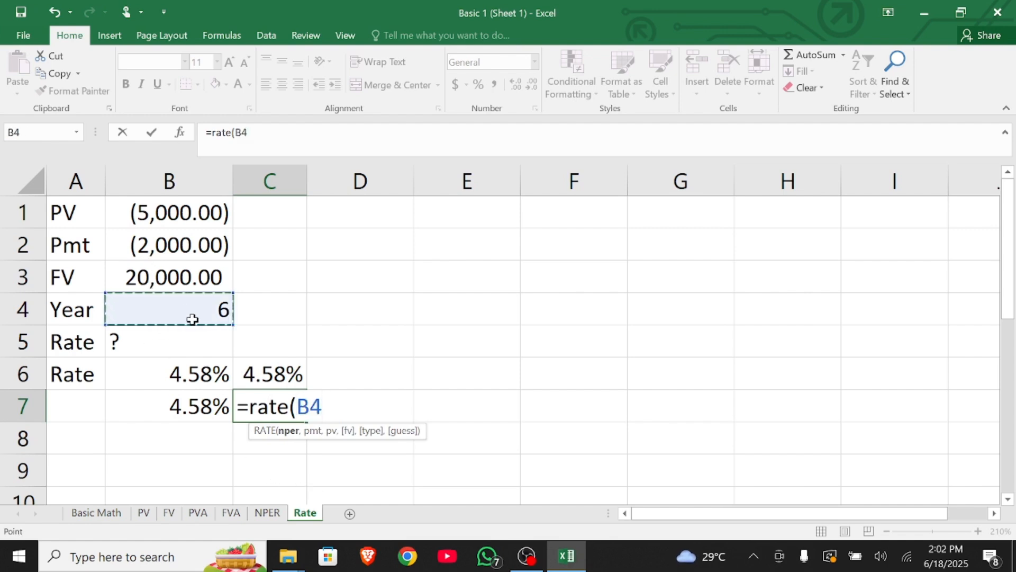
type(",")
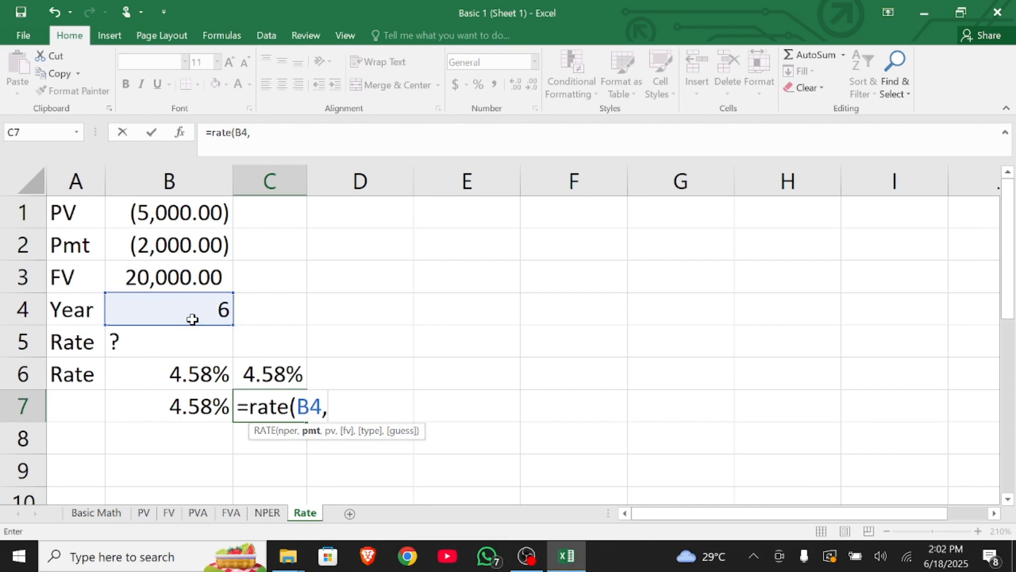
Step: Complete the RATE formula in C7 with B2 as payment, B1 as present value and B3 as future value
left_click(218, 247)
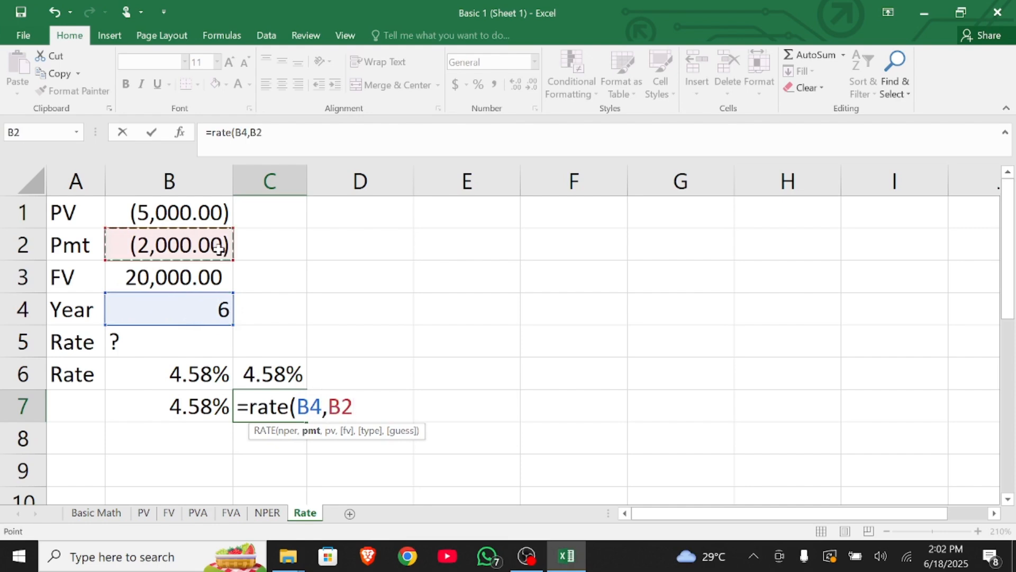
type(",")
left_click(214, 212)
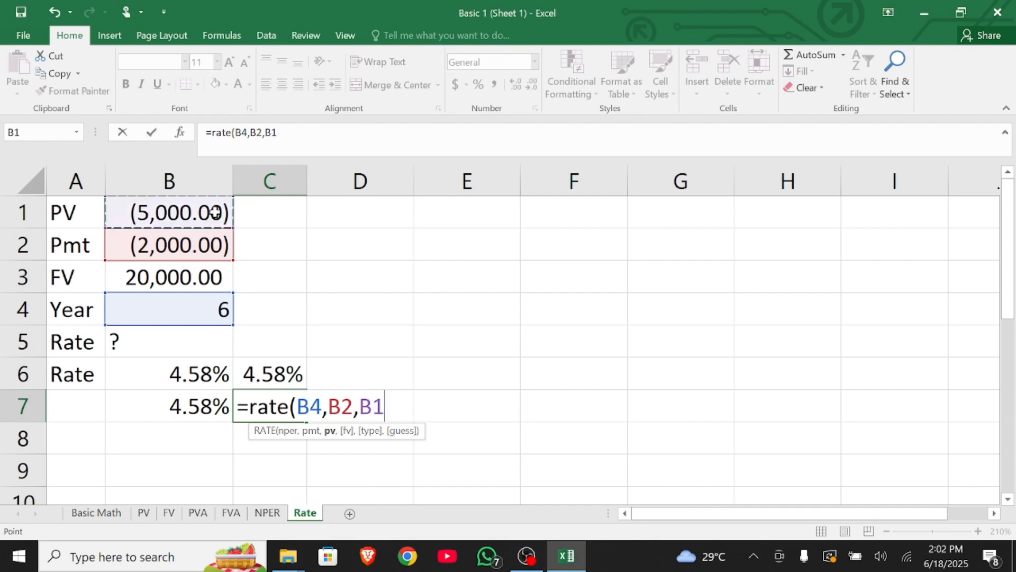
type(",")
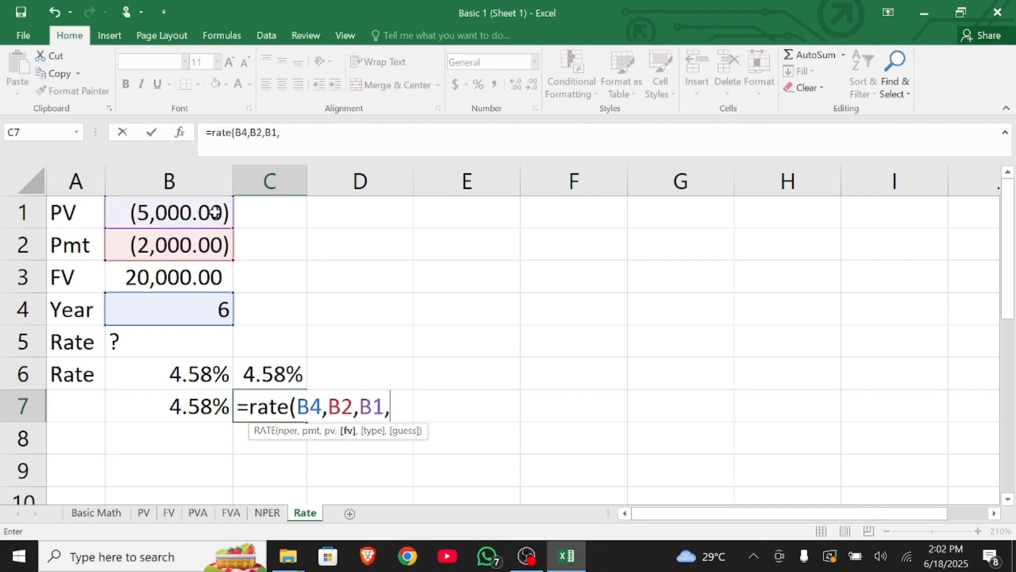
left_click(181, 279)
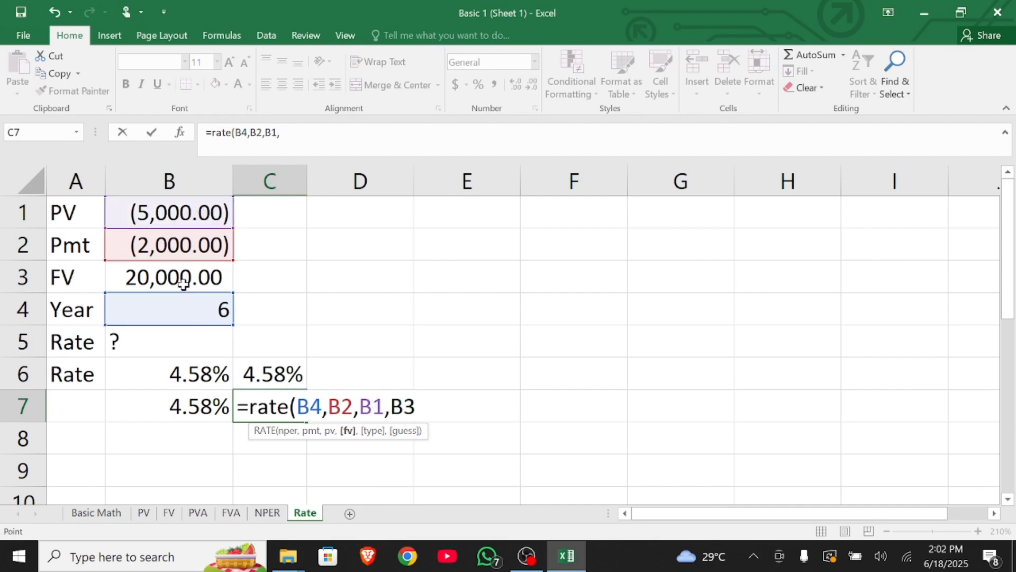
type(")")
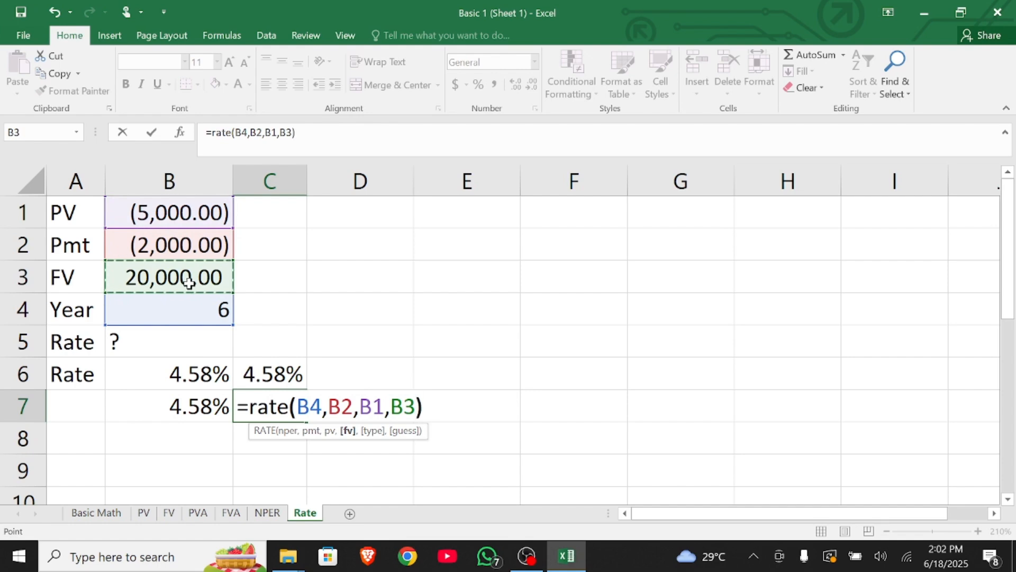
key("Return")
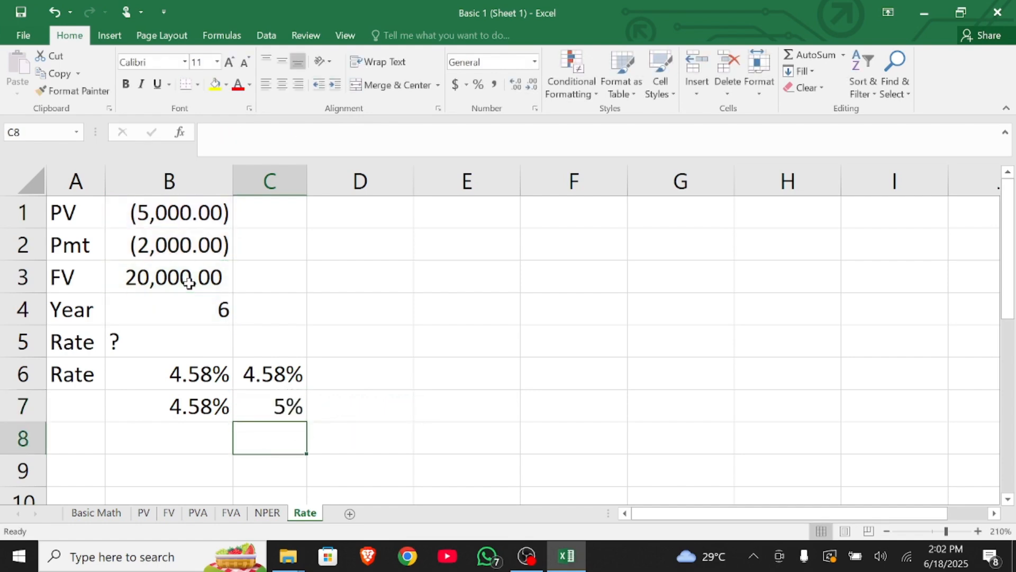